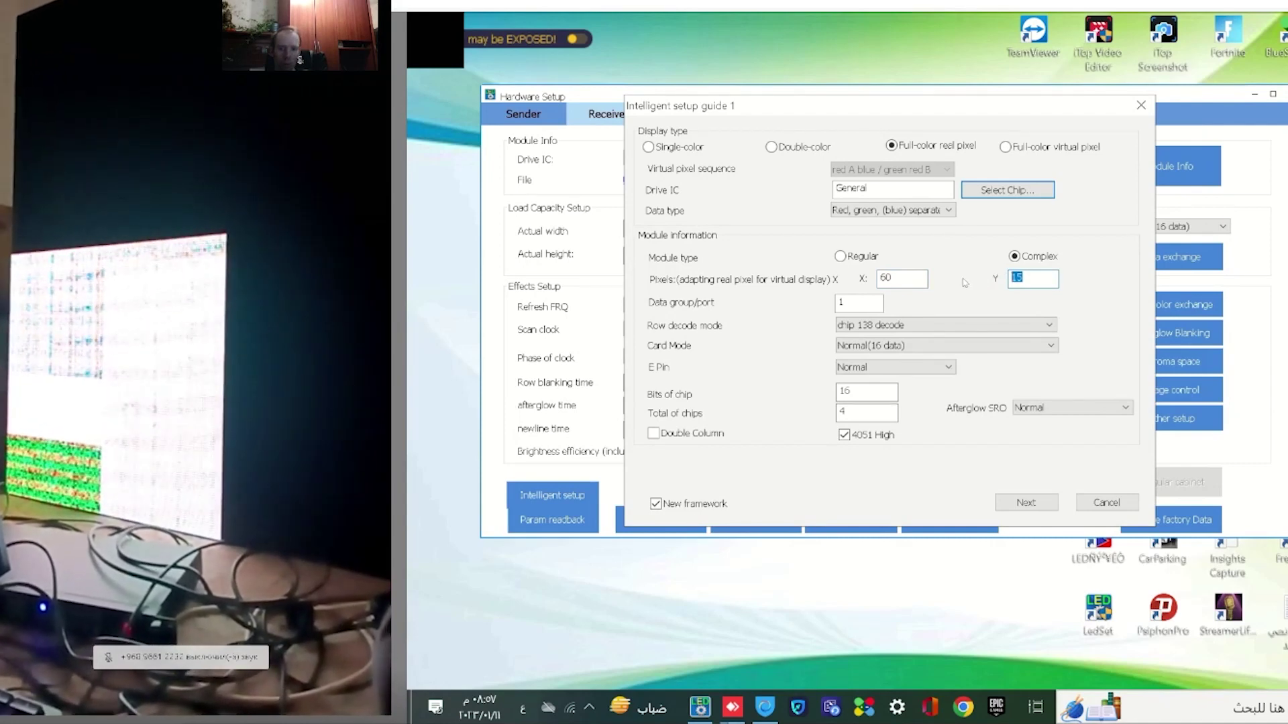
- Keep the module settings at chip 138 decode, separate red, green, (blue) data, 60 × 15 pixels, 16 bits and 4 chips, and proceed
left_click(892, 325)
left_click(892, 325)
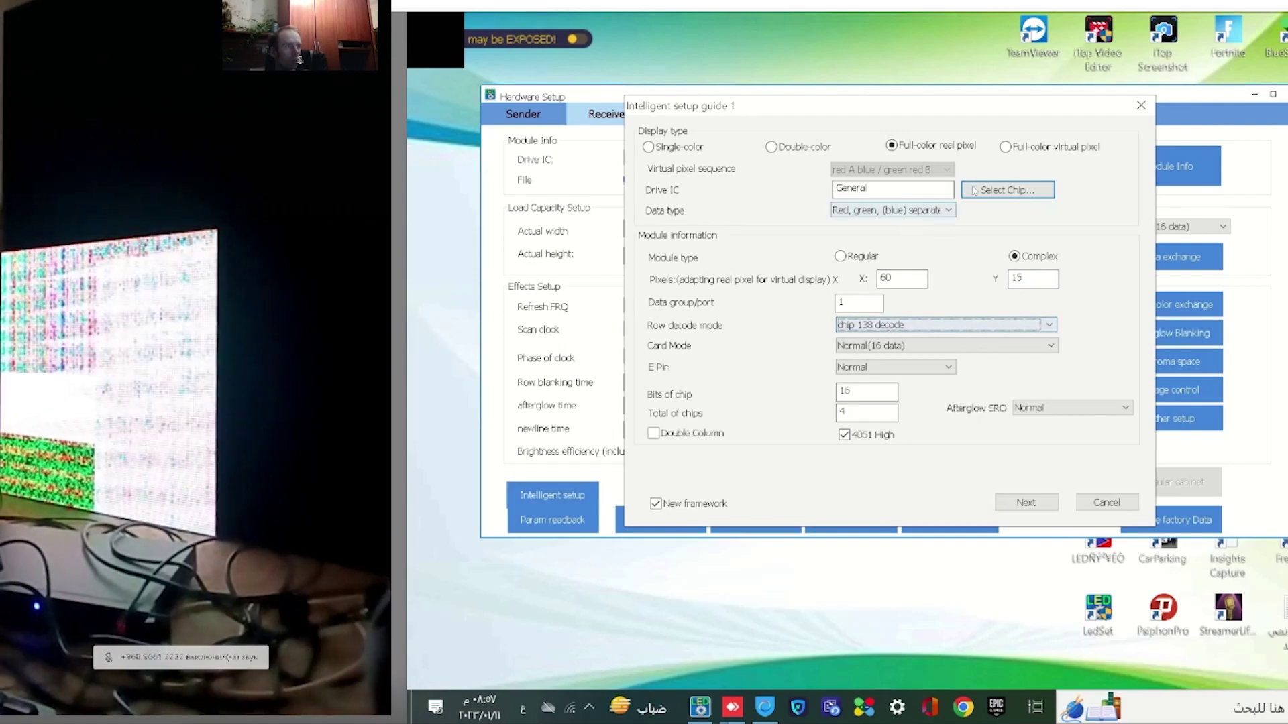
left_click(947, 210)
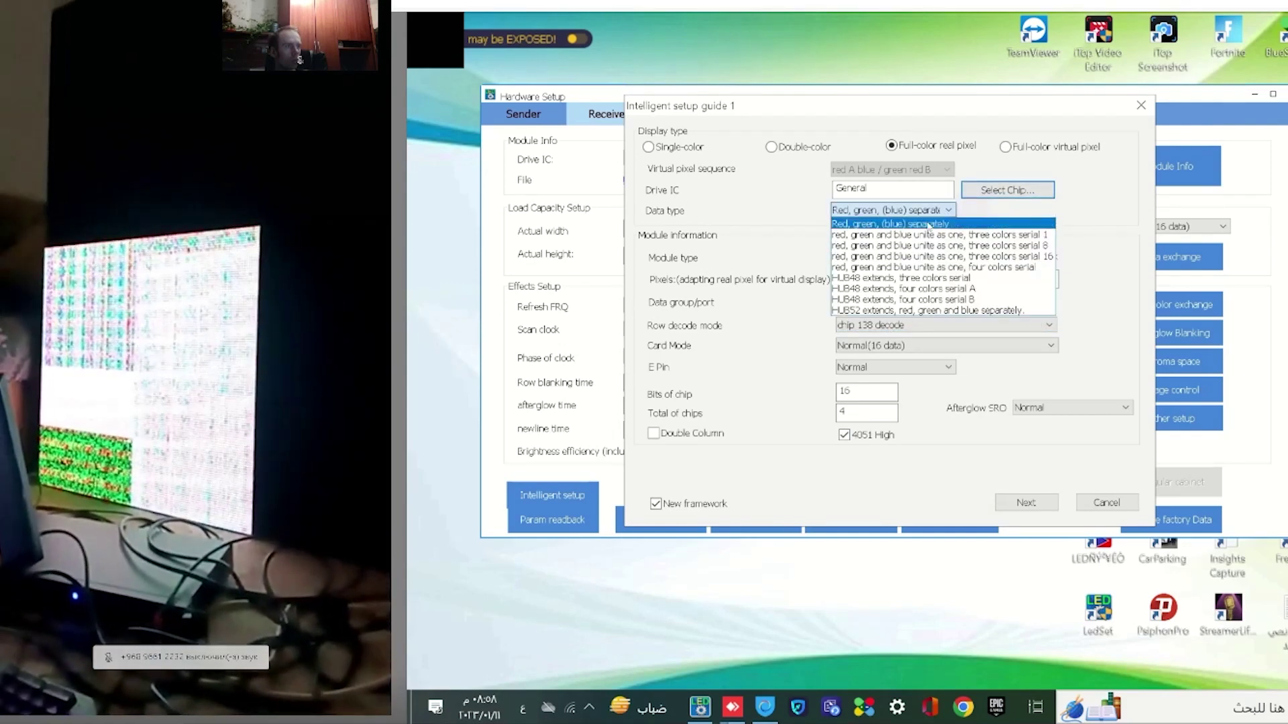
left_click(929, 224)
left_click(903, 278)
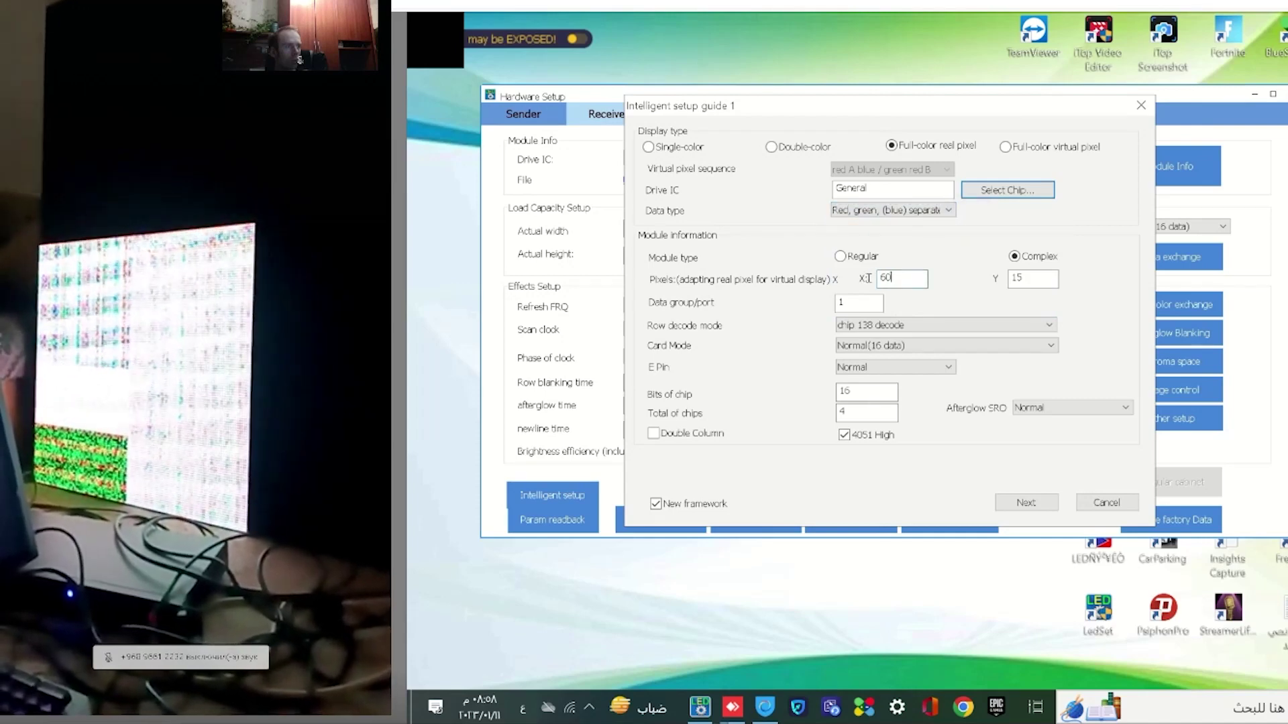
double_click(1016, 278)
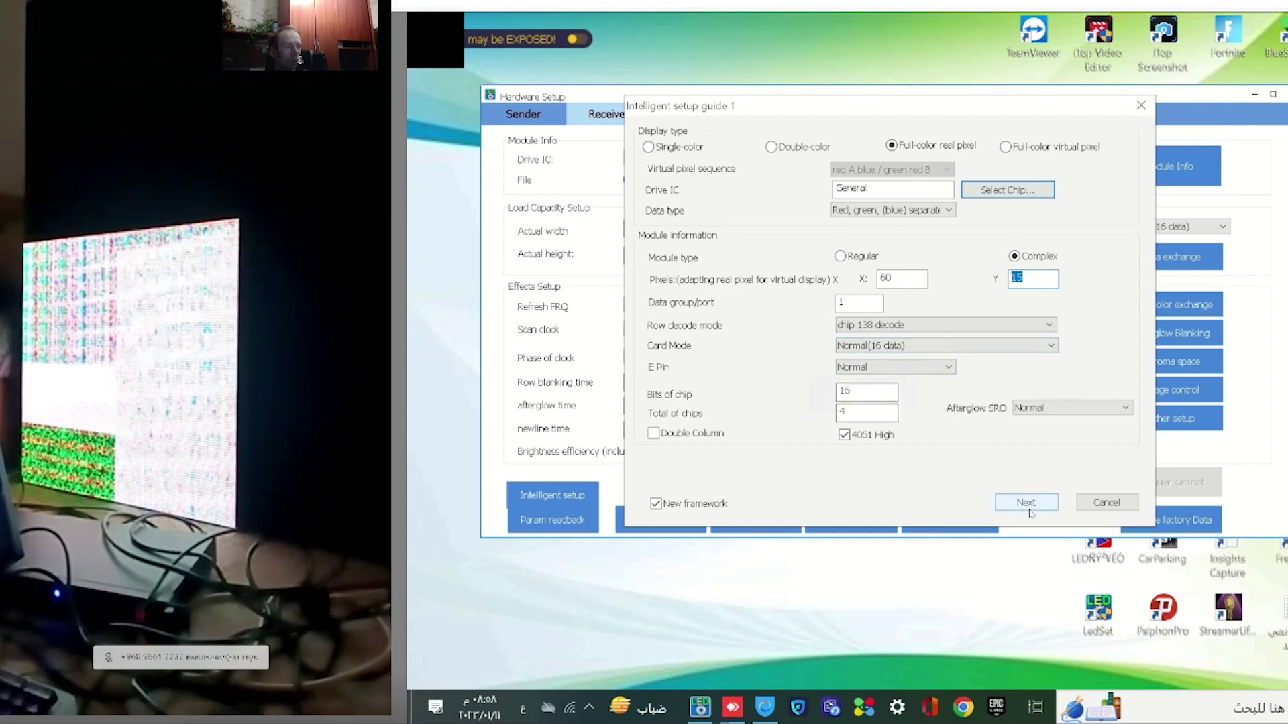
double_click(861, 394)
double_click(872, 413)
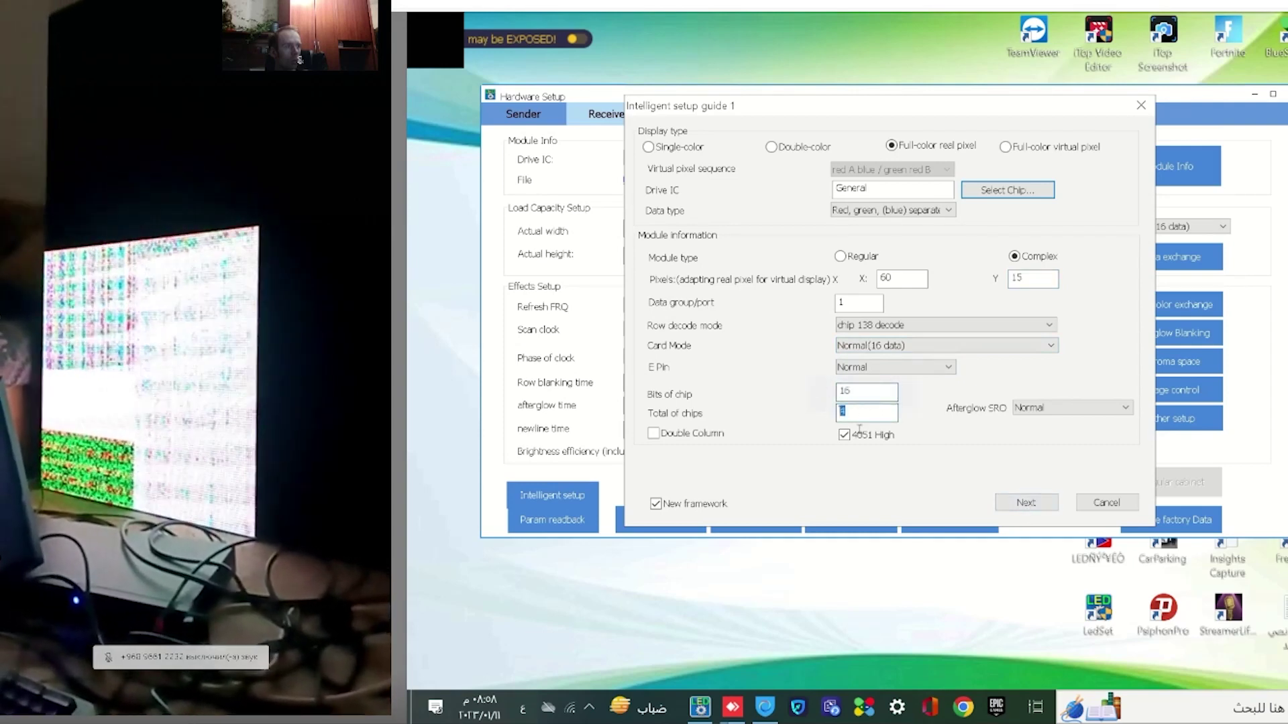
left_click(1026, 503)
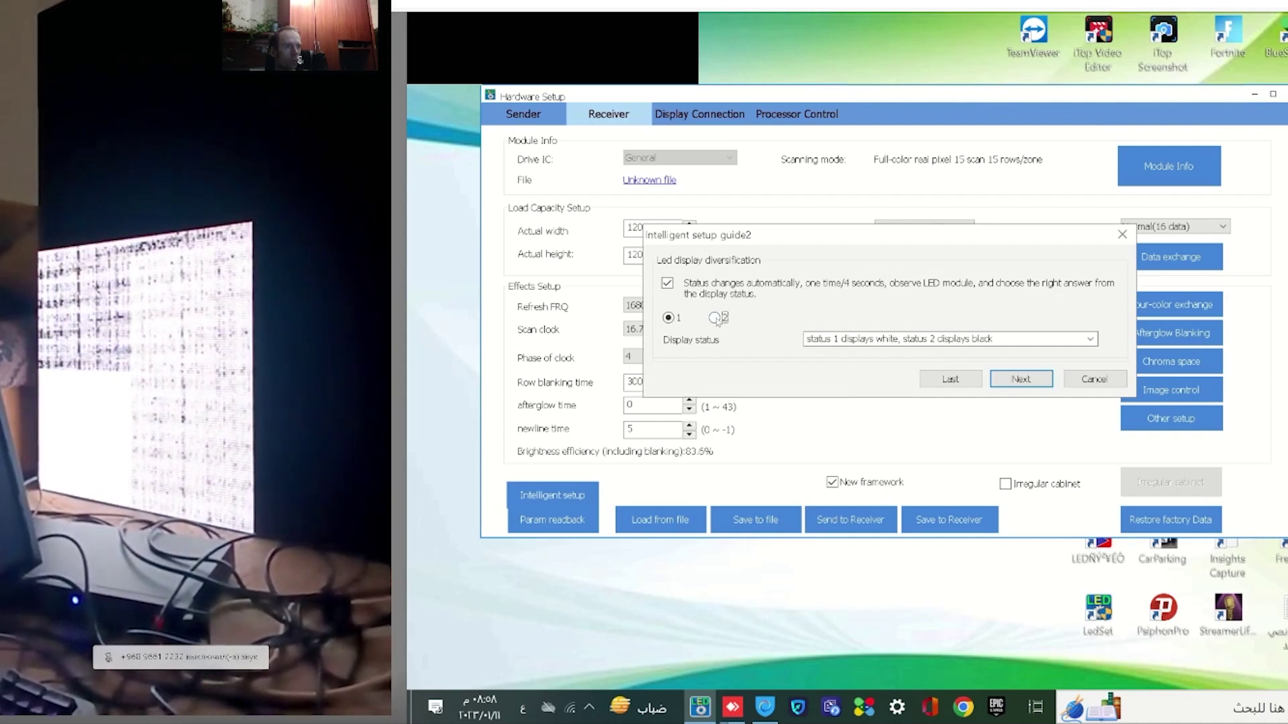
- Answer the display status pages with status 1 white and 2 black, status 1 brighter, and the colour order red, green, black, blue
left_click(676, 320)
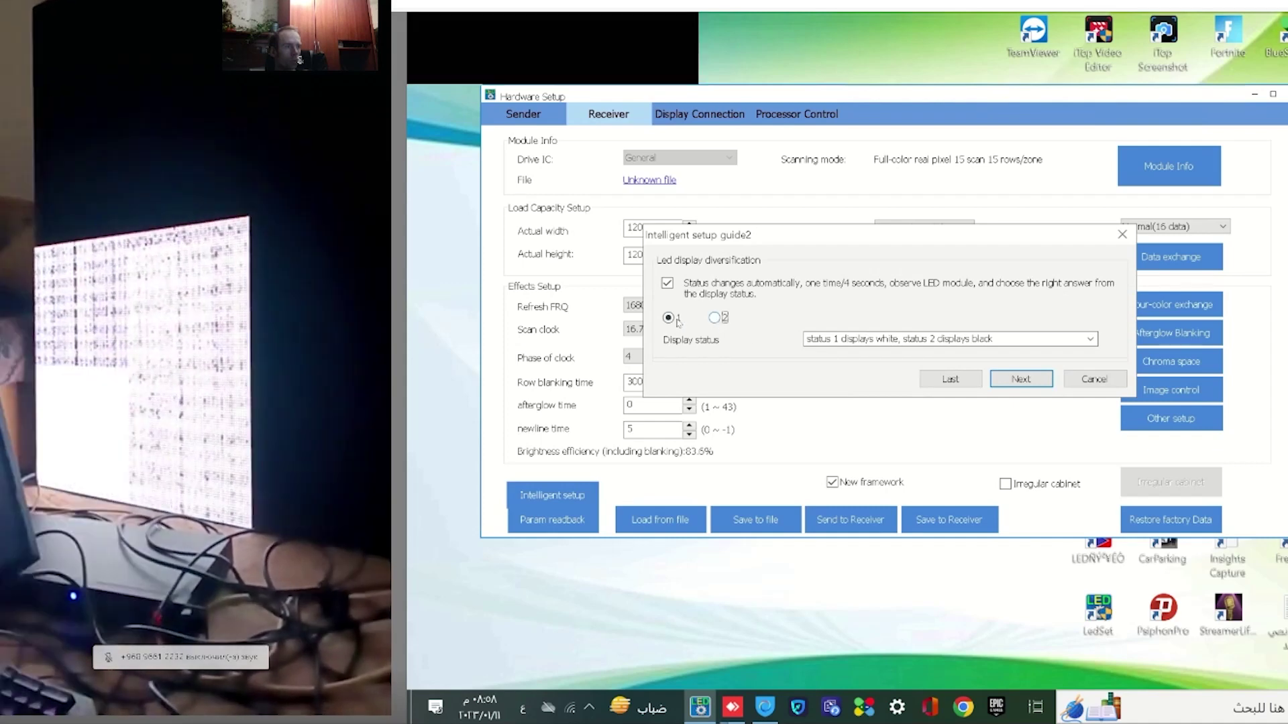
left_click(1037, 377)
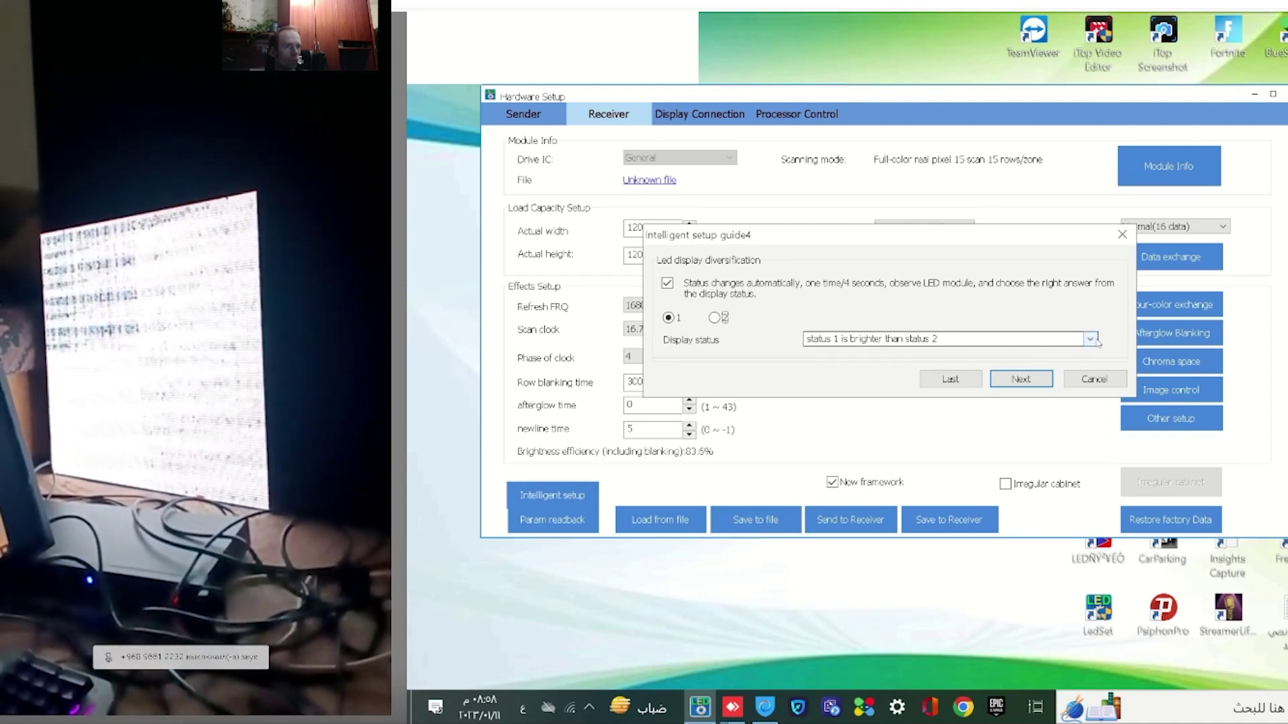
left_click(1018, 384)
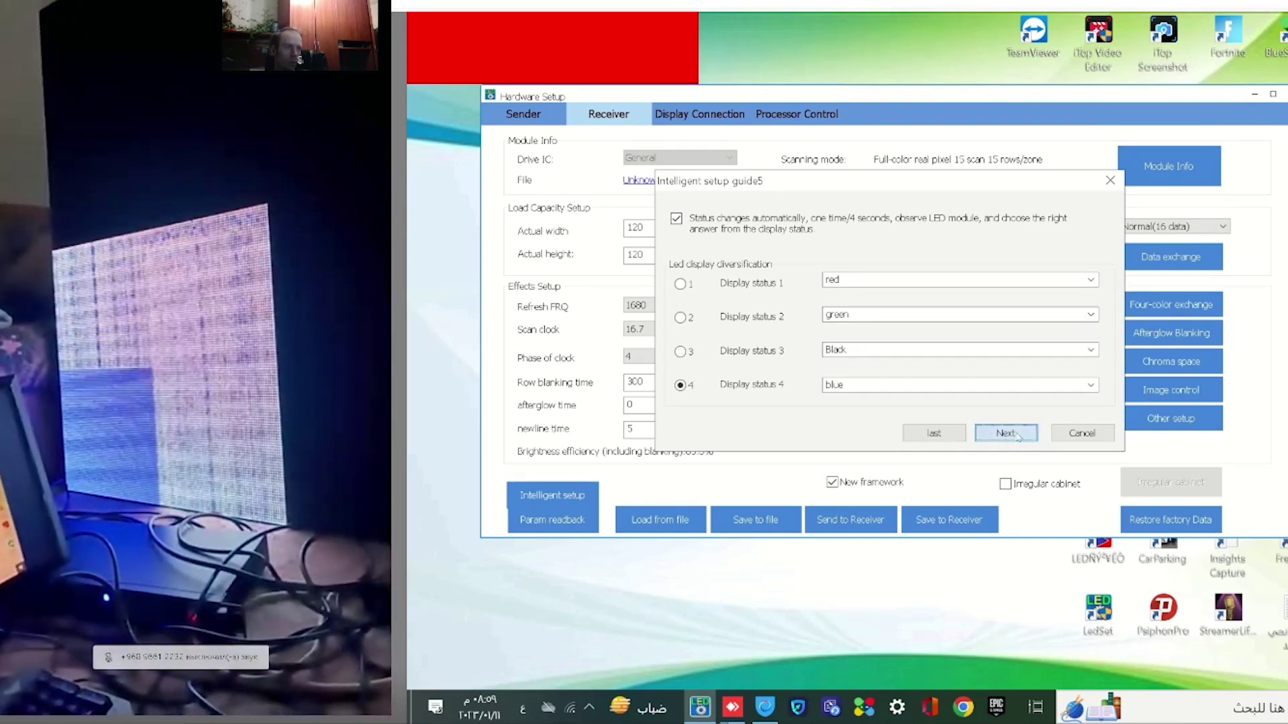
left_click(1006, 433)
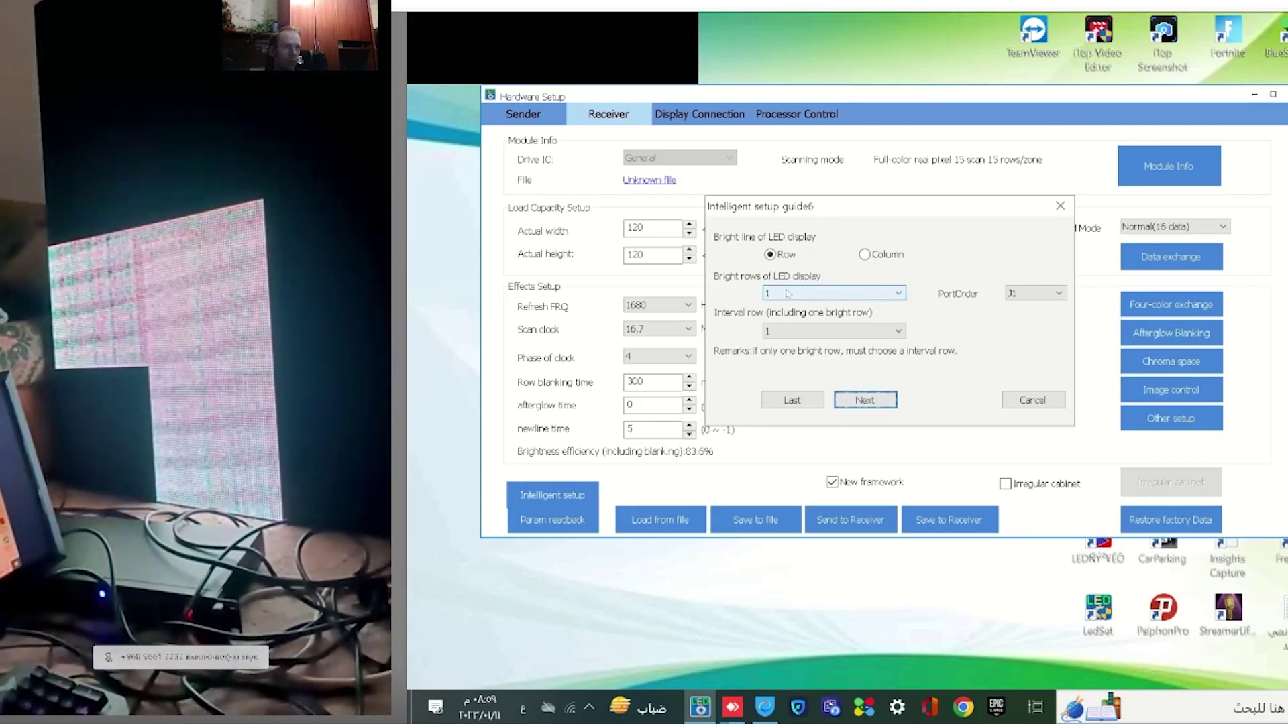
- Specify a row display with 1 bright row, interval row 1 and port order J1, and proceed to the dot mapping grid
left_click(788, 293)
left_click(787, 303)
left_click(788, 331)
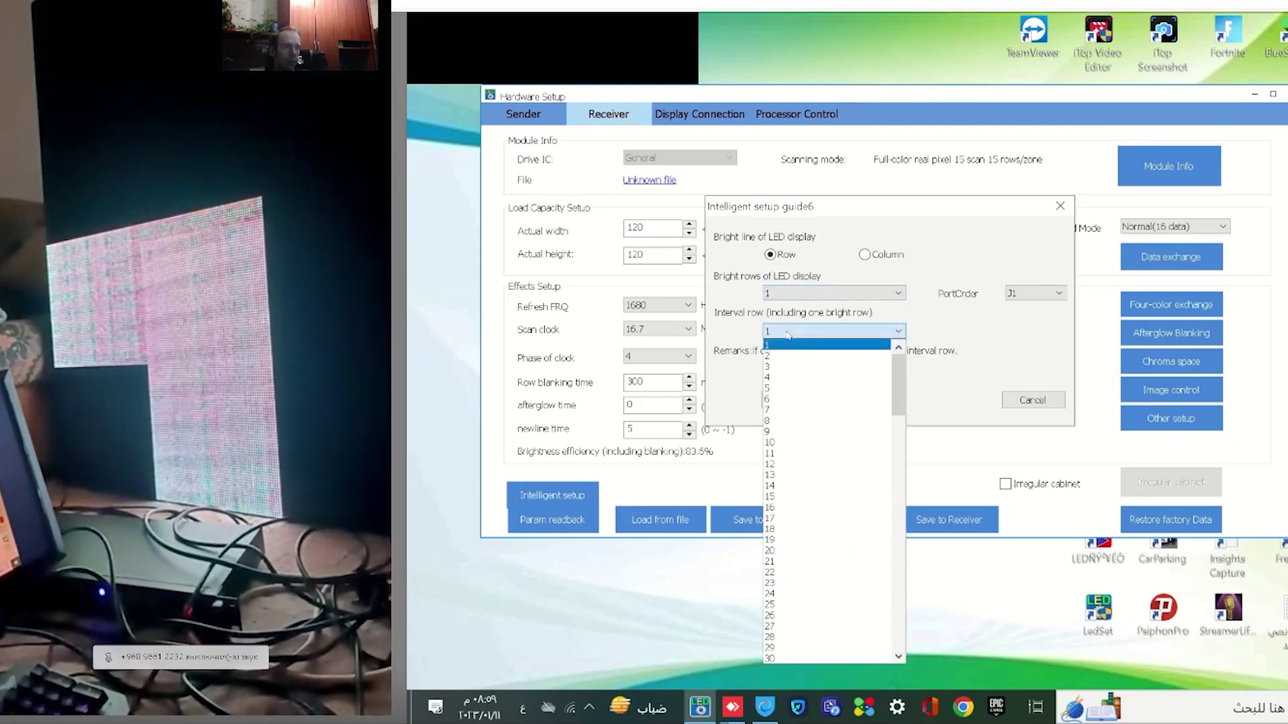
left_click(838, 341)
left_click(1033, 293)
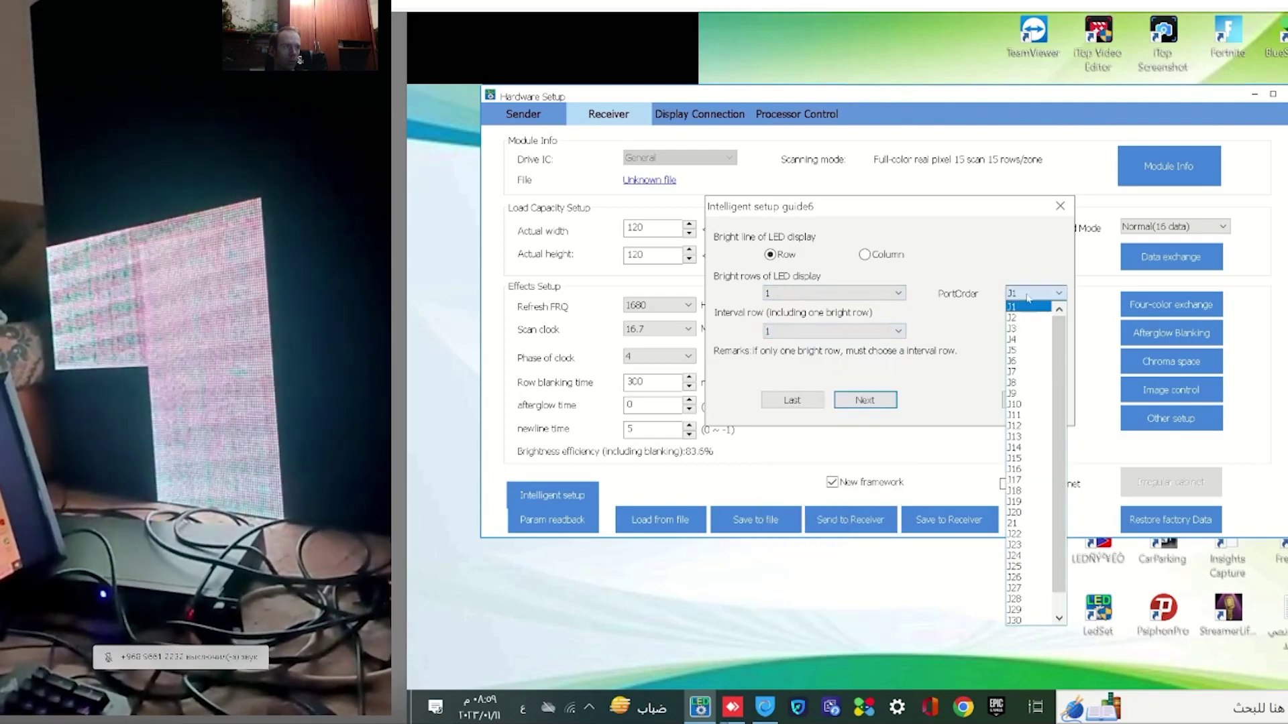
left_click(1024, 304)
left_click(865, 401)
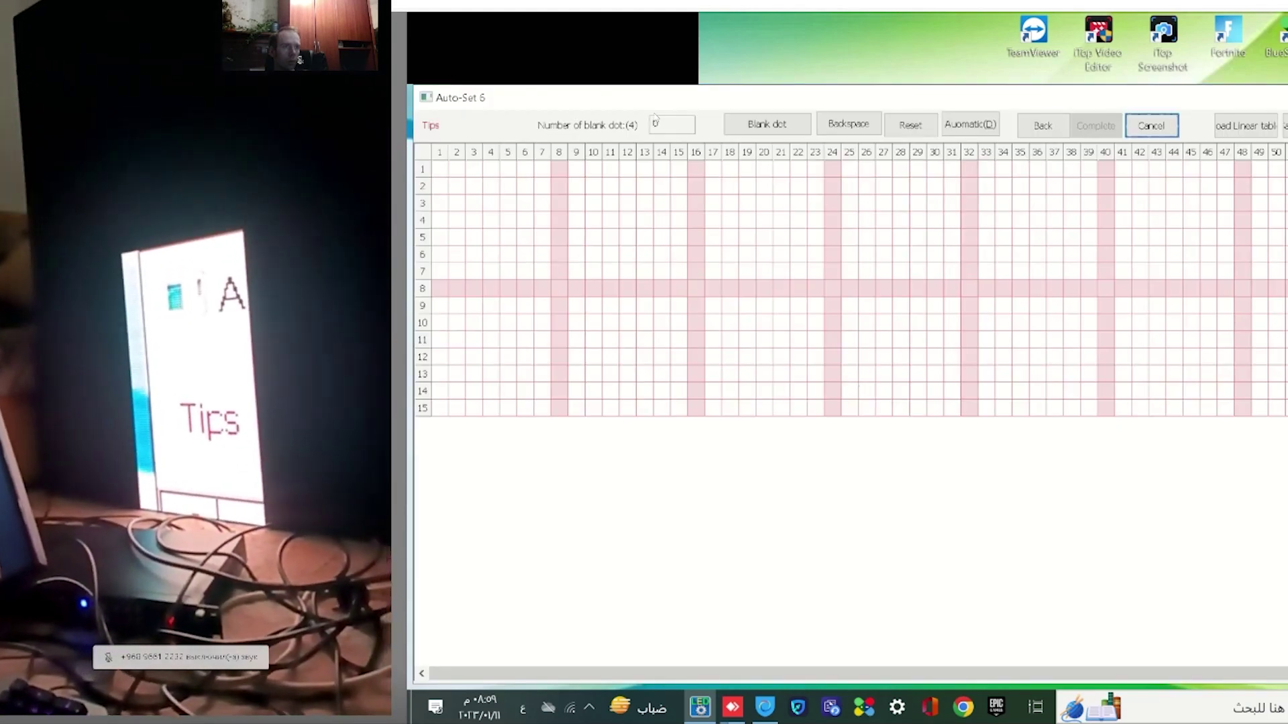
- Insert the first blank dot and map the lit dots across row 1 from column 1 to column 15
left_click(765, 127)
left_click(764, 127)
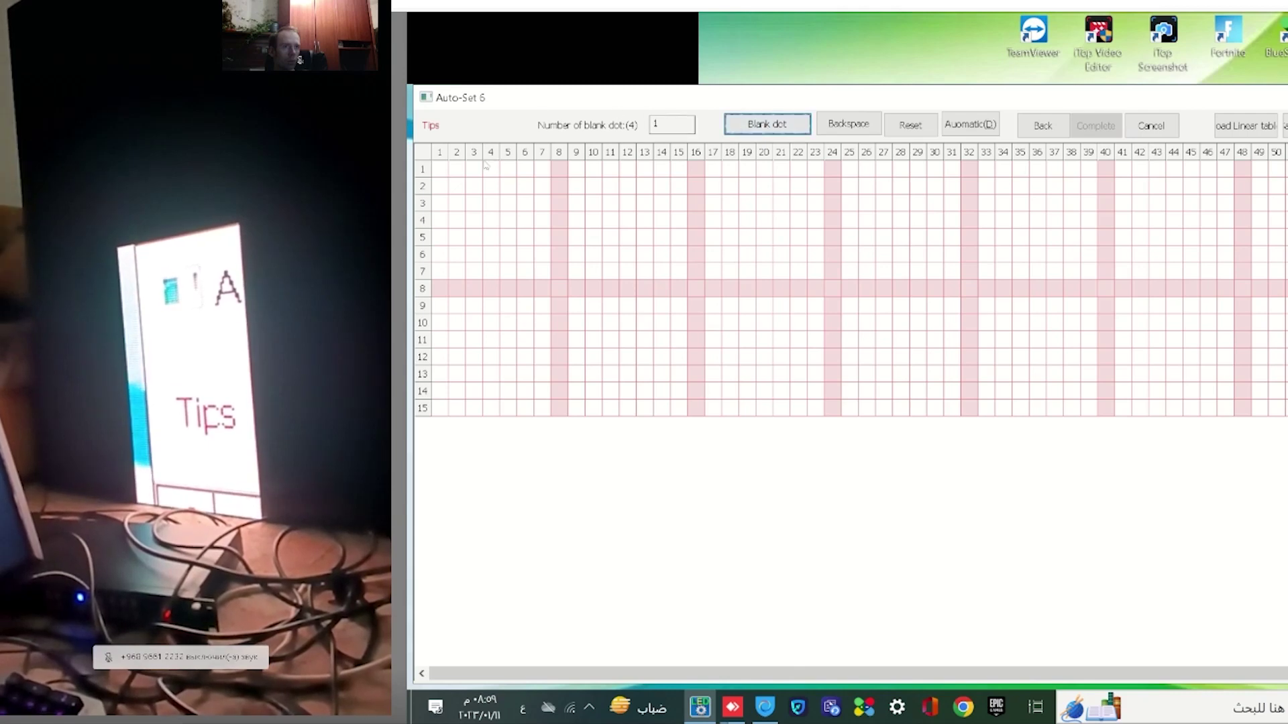
left_click(440, 172)
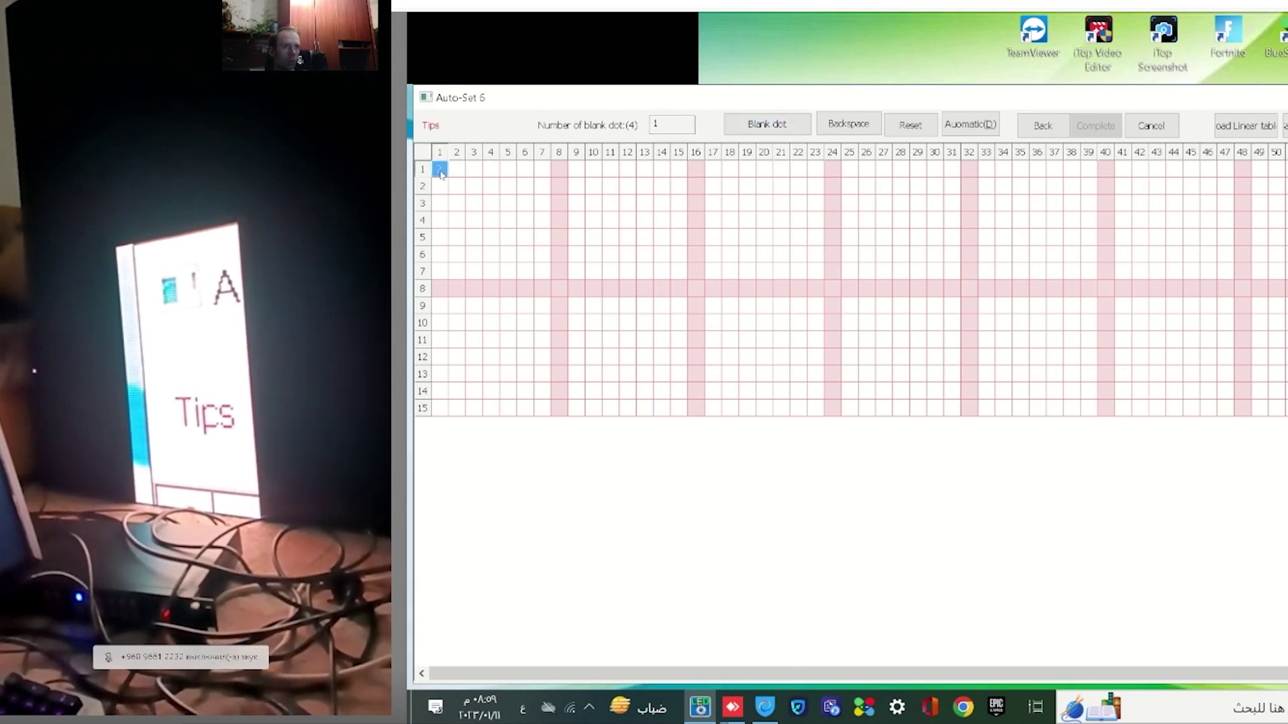
left_click(483, 181)
left_click(544, 180)
left_click(583, 179)
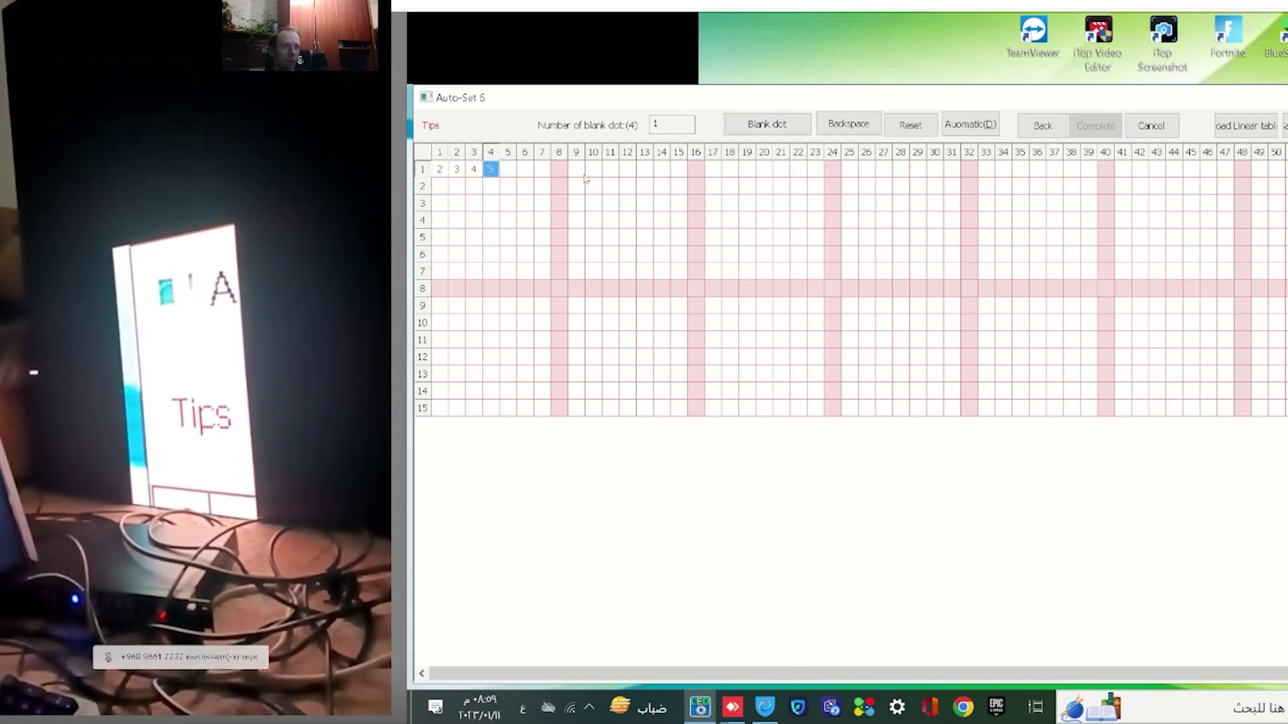
left_click(585, 179)
left_click(585, 179)
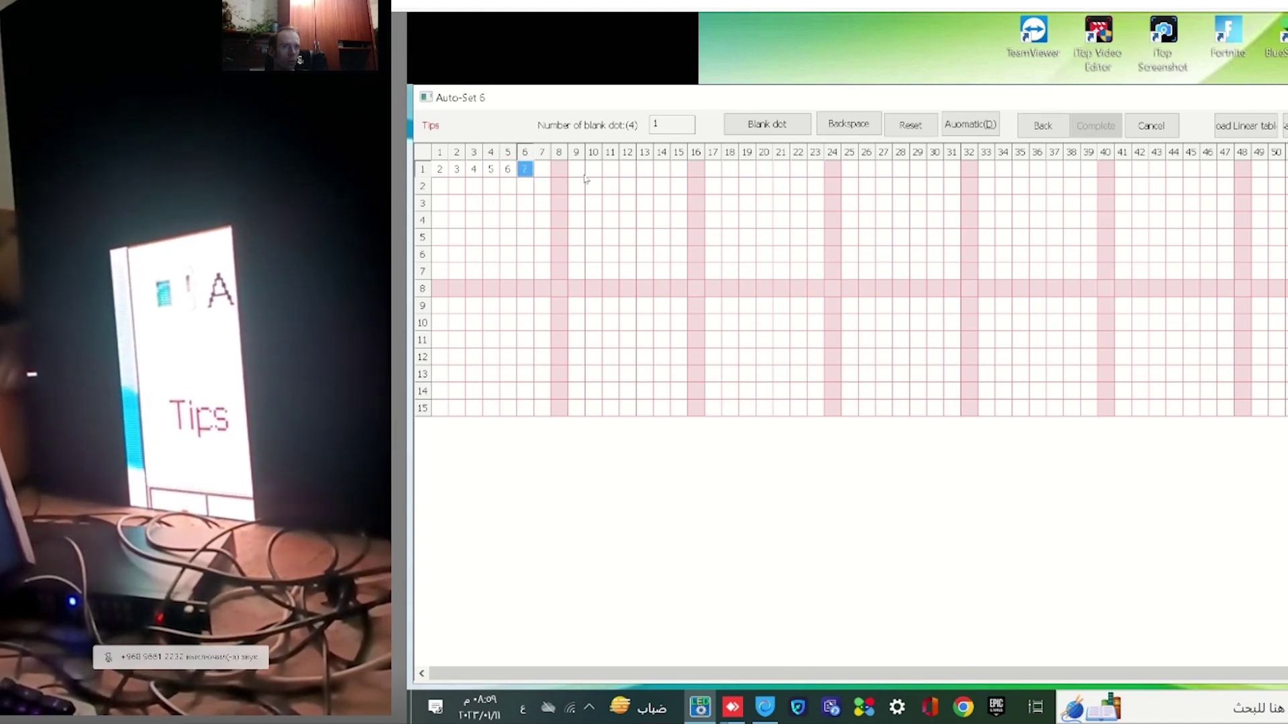
left_click(586, 178)
left_click(586, 179)
left_click(586, 179)
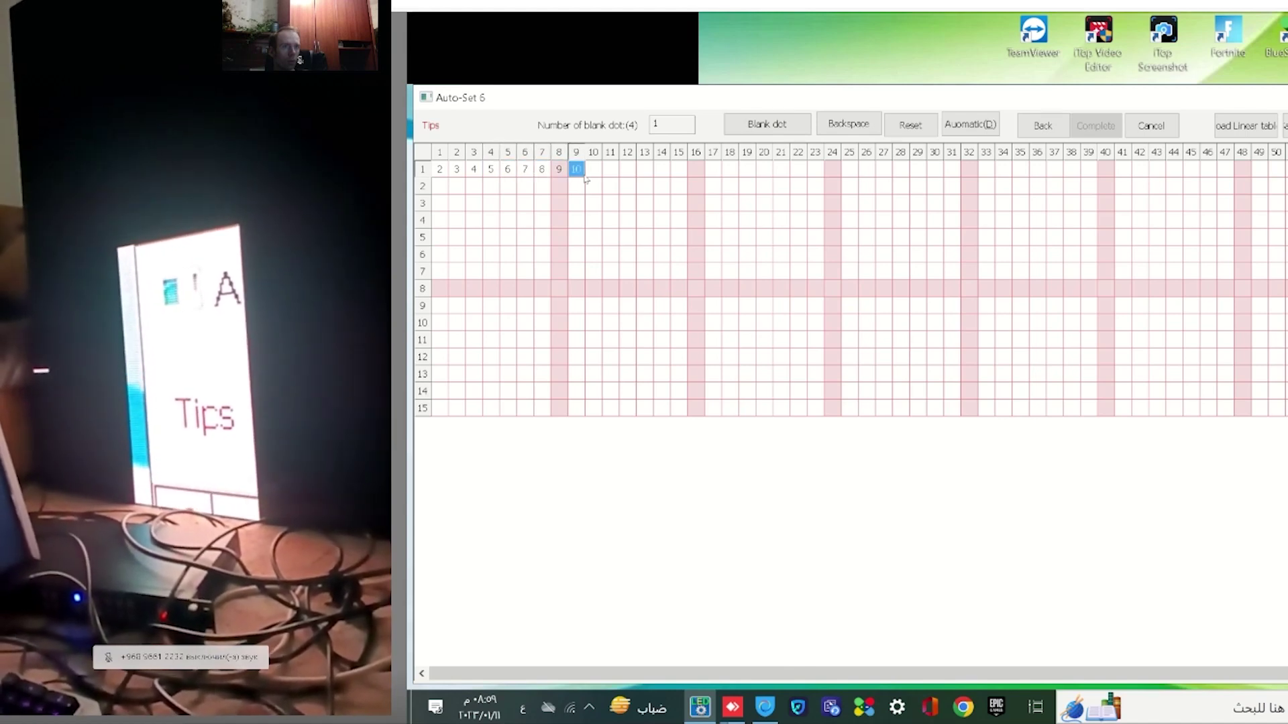
left_click(586, 178)
left_click(586, 178)
left_click(586, 179)
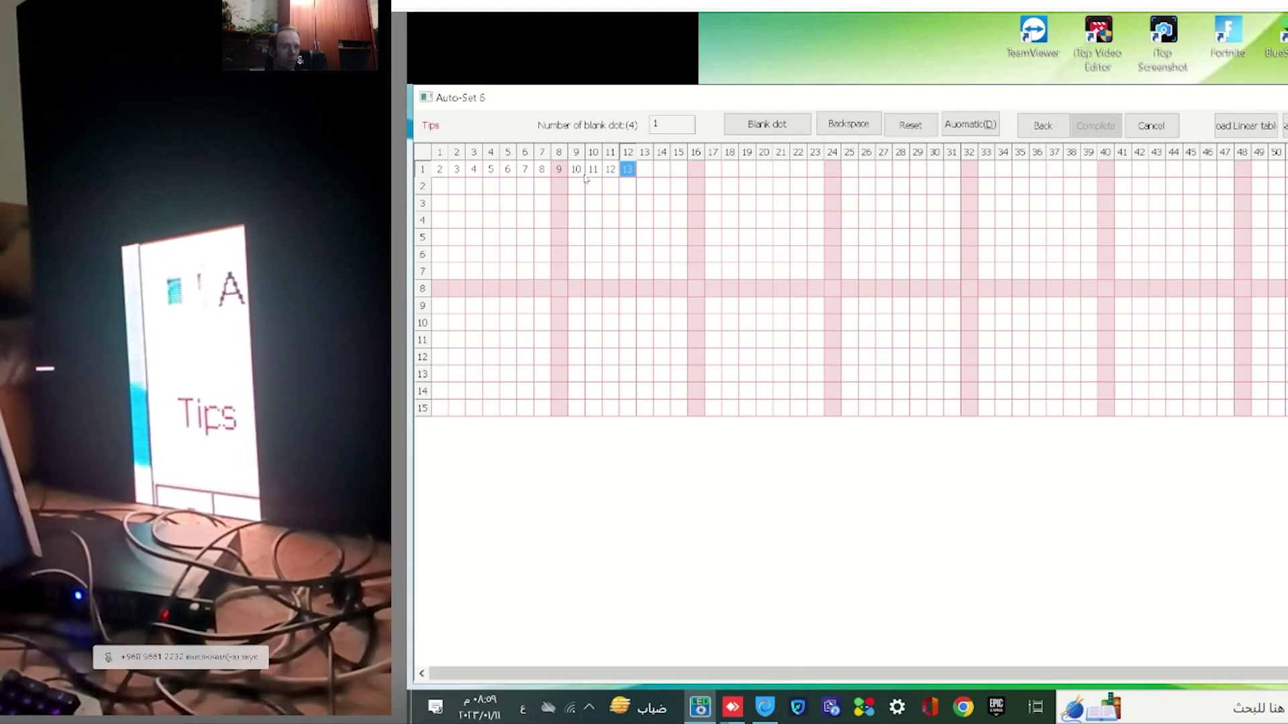
left_click(586, 178)
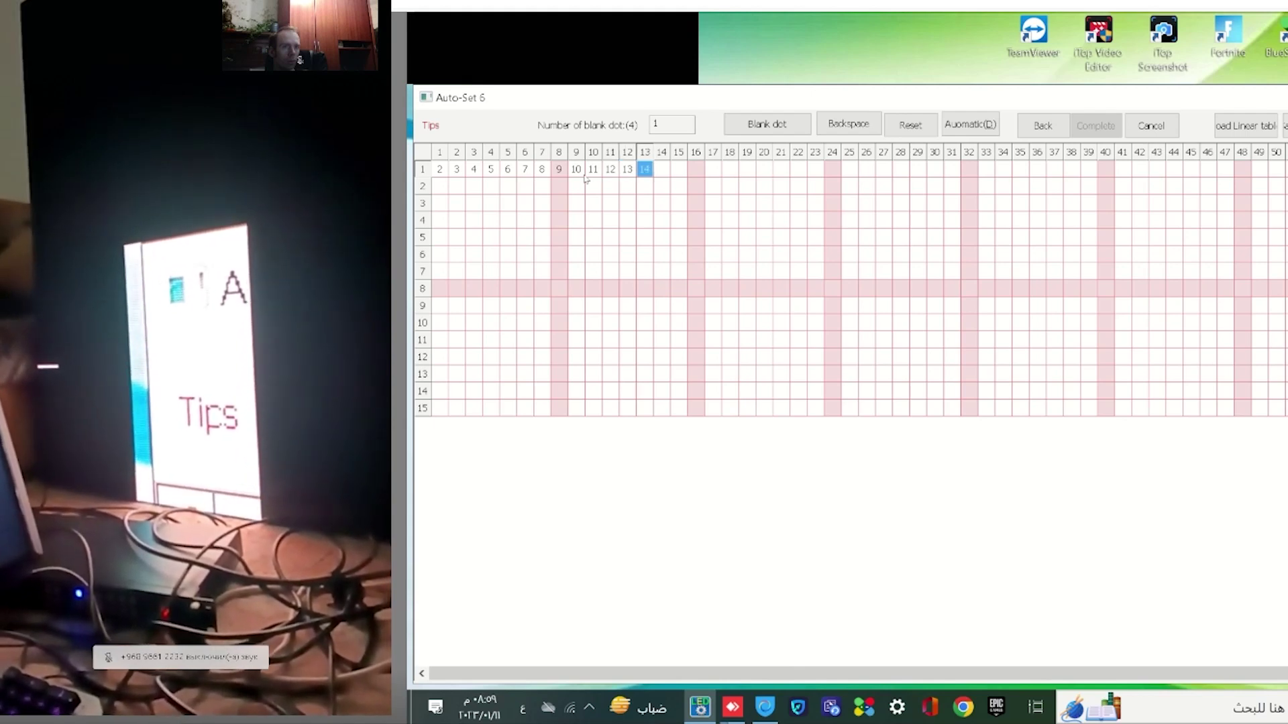
left_click(586, 179)
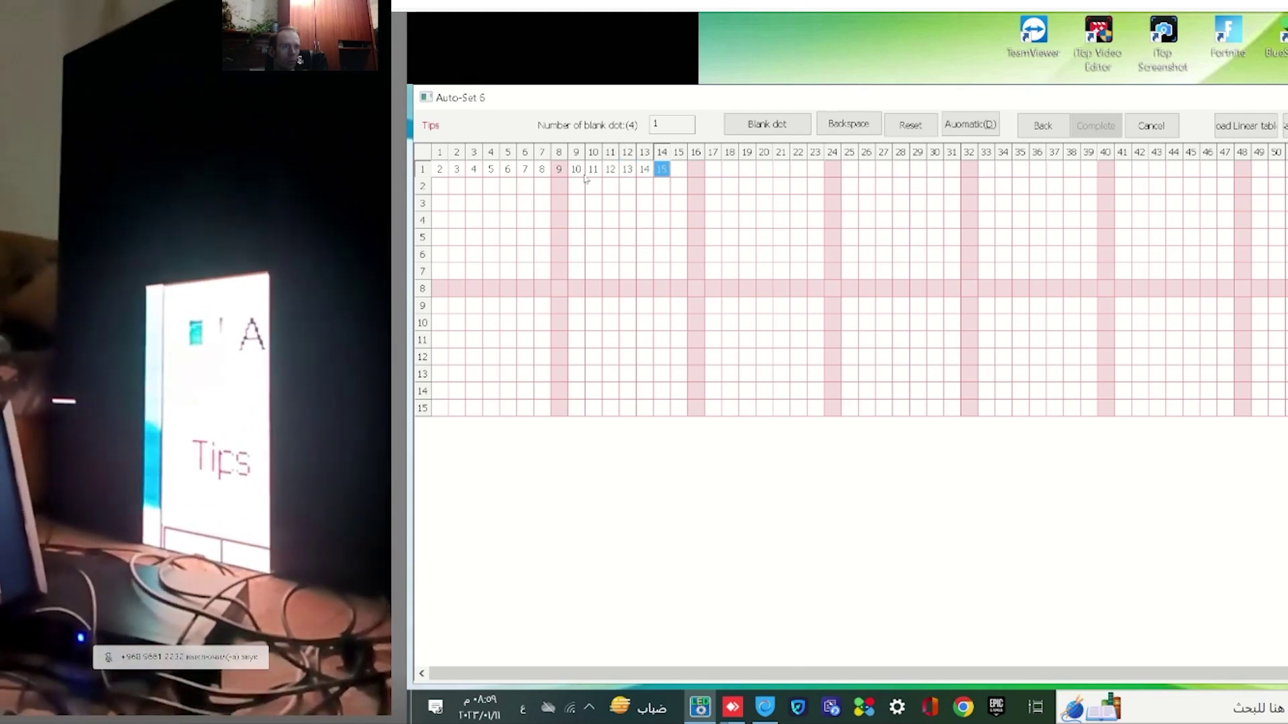
left_click(586, 178)
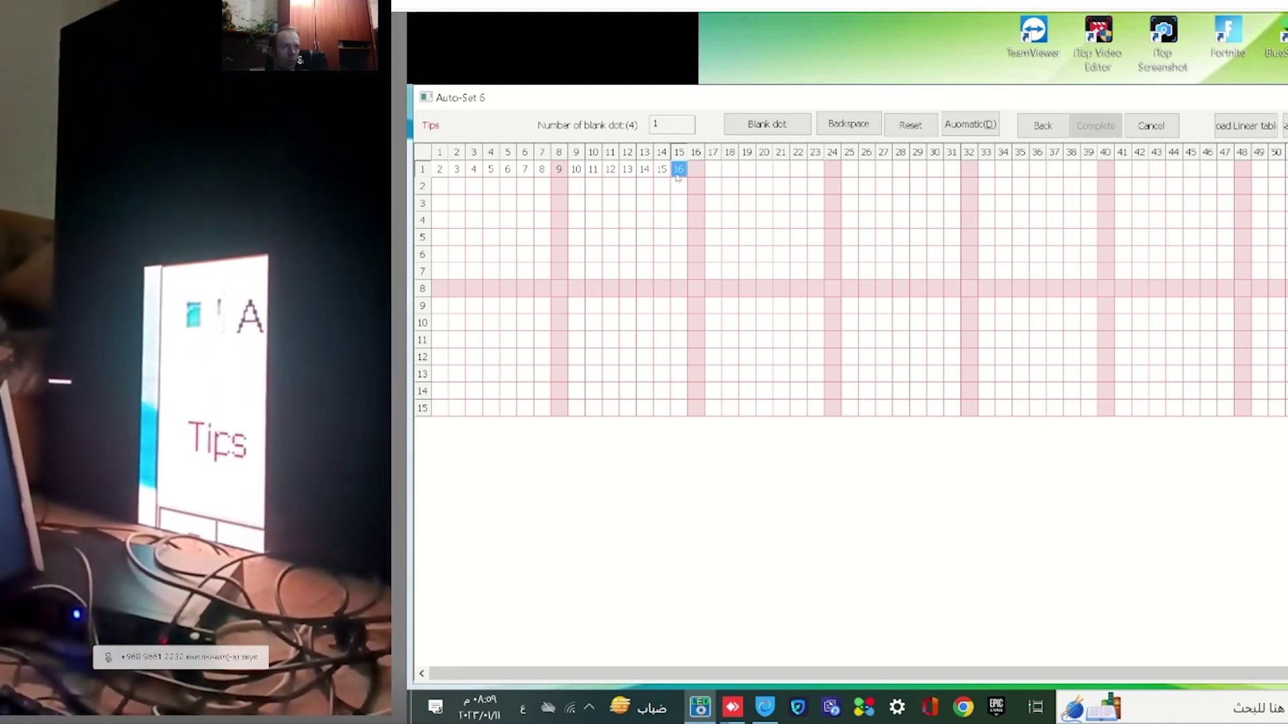
- Insert the second blank dot and map the lit dots in row 1 from column 16 to column 30
left_click(774, 127)
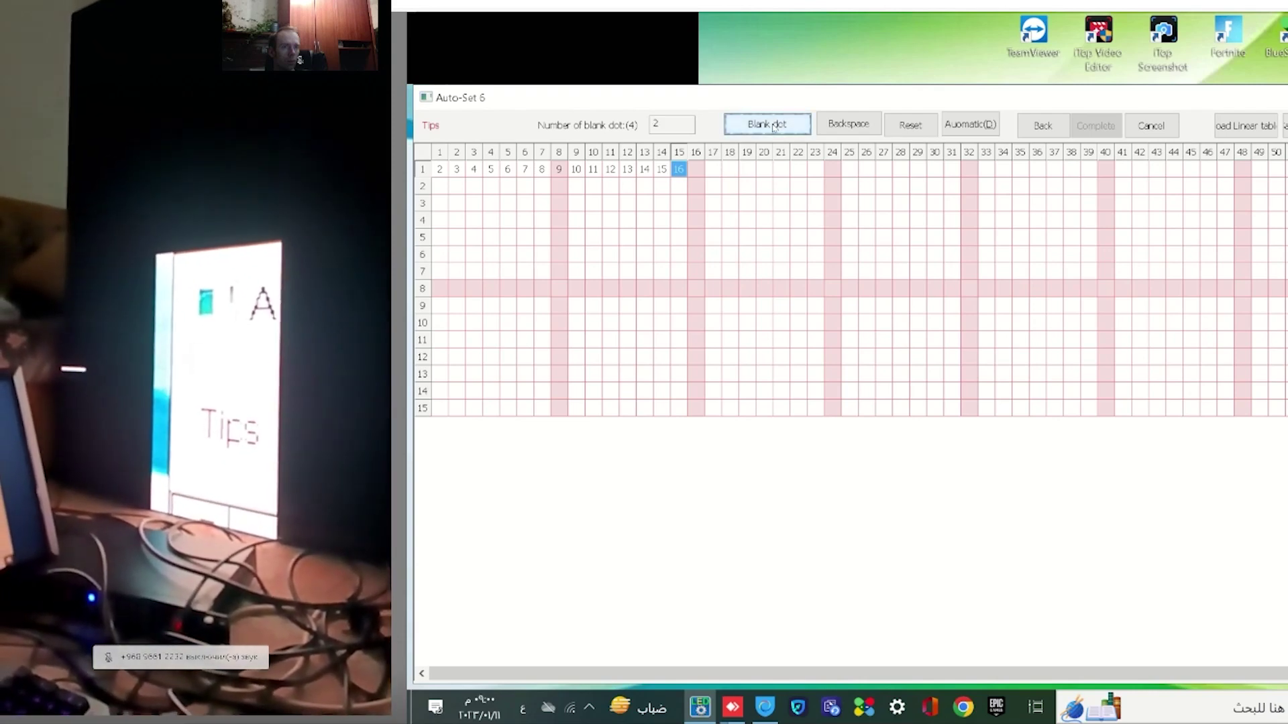
left_click(698, 172)
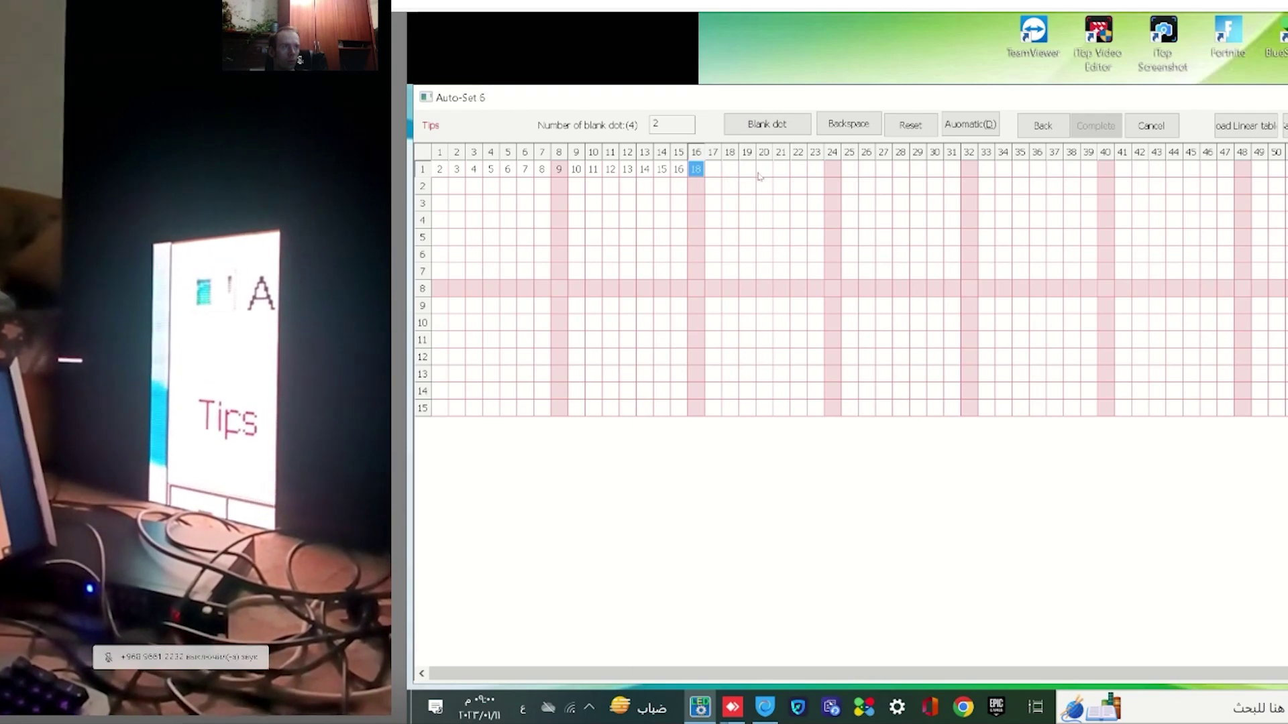
left_click(760, 175)
left_click(750, 177)
left_click(750, 177)
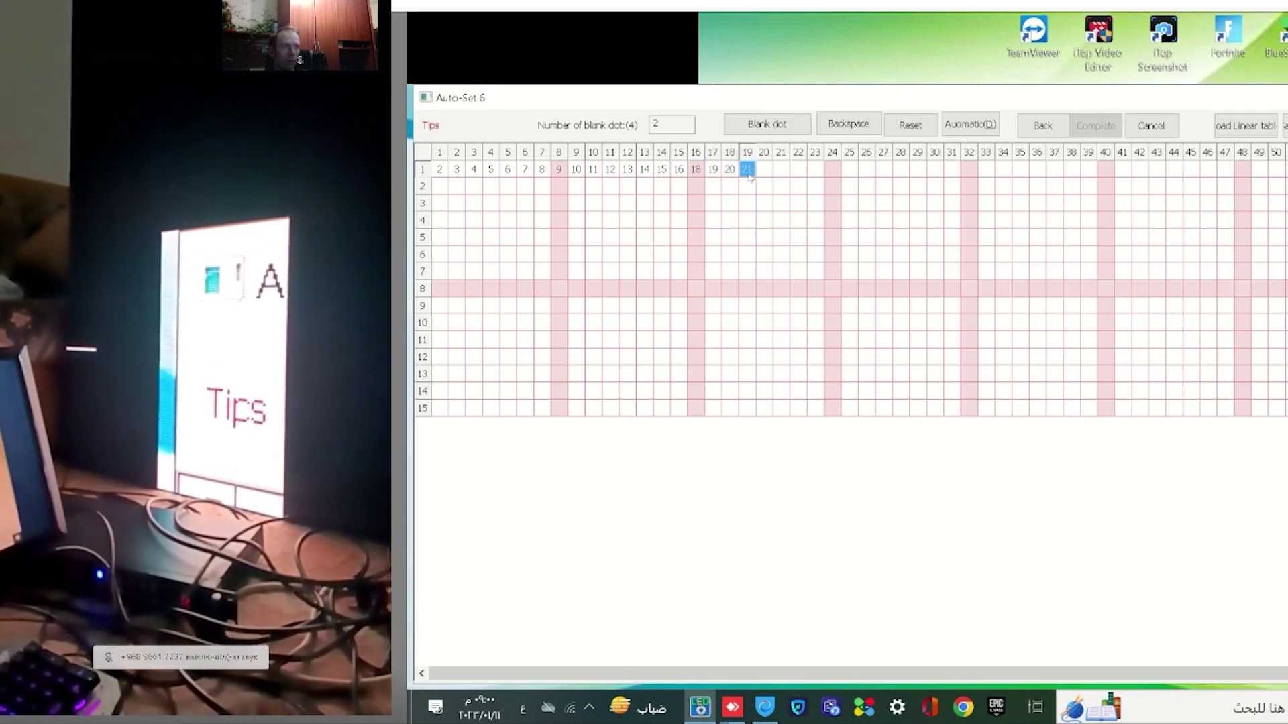
left_click(750, 177)
left_click(750, 177)
left_click(750, 177)
left_click(750, 178)
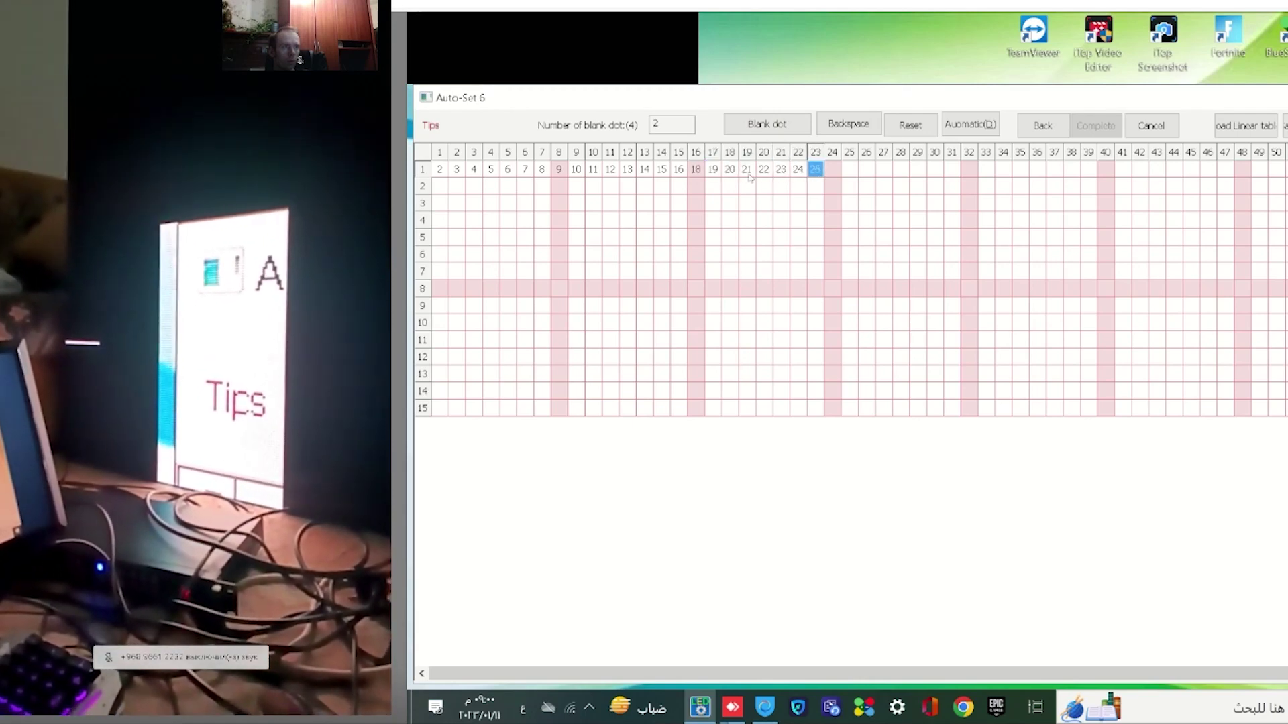
left_click(750, 177)
left_click(750, 177)
left_click(750, 177)
left_click(750, 177)
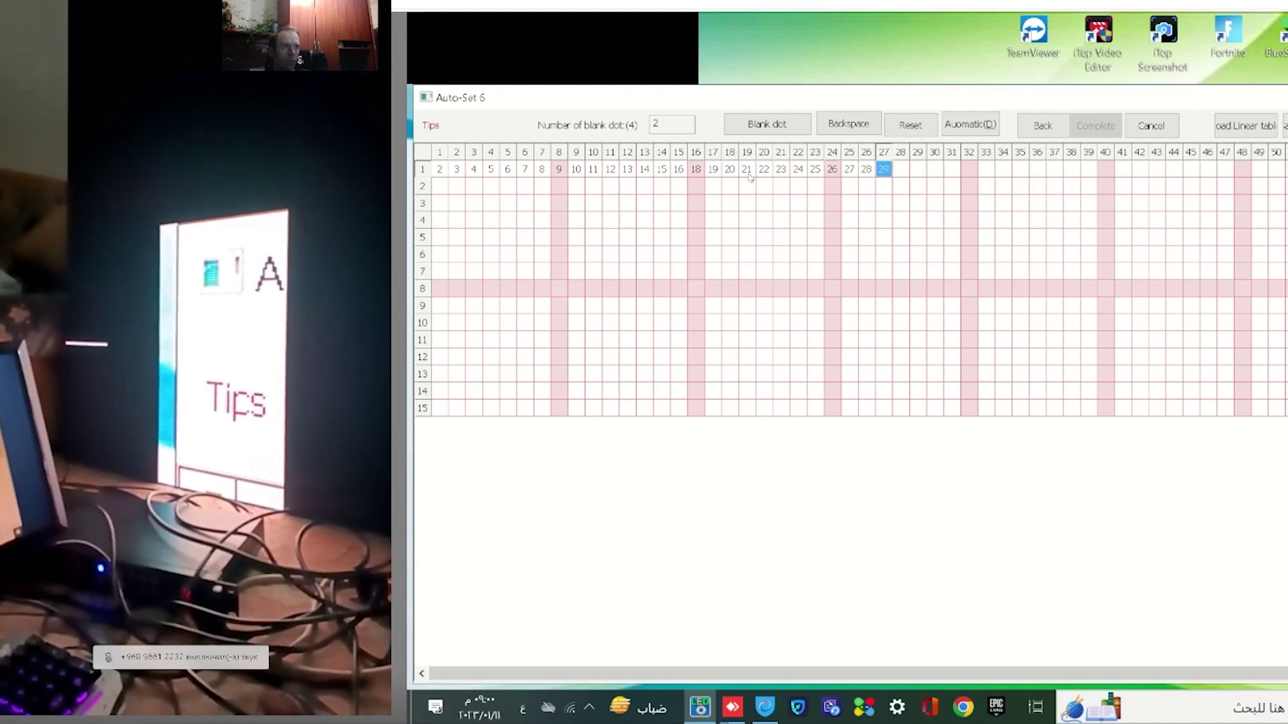
left_click(750, 177)
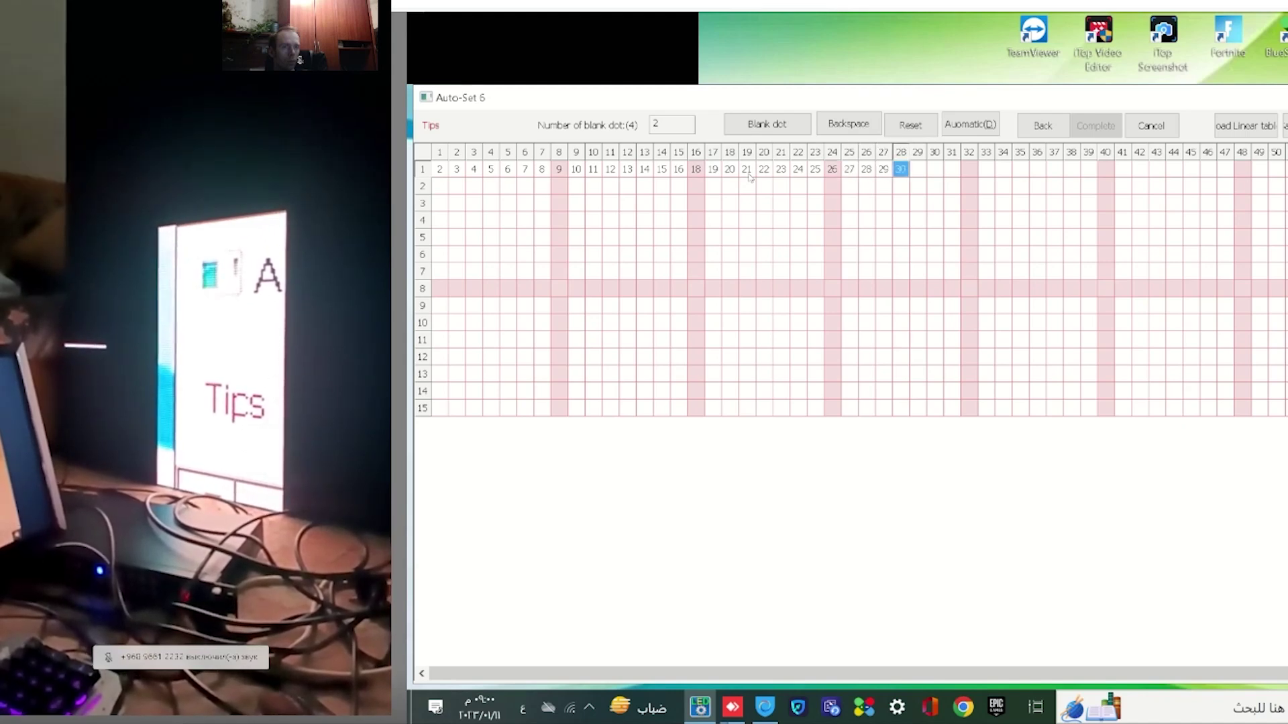
left_click(750, 177)
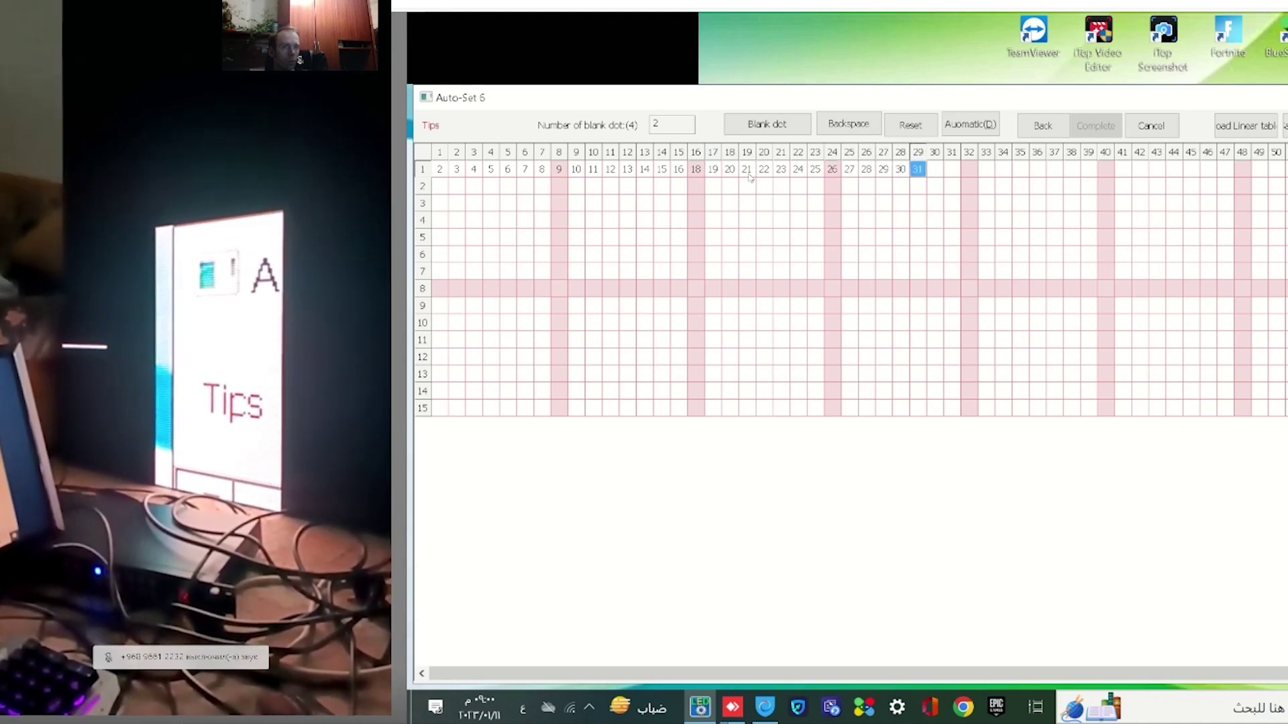
left_click(750, 177)
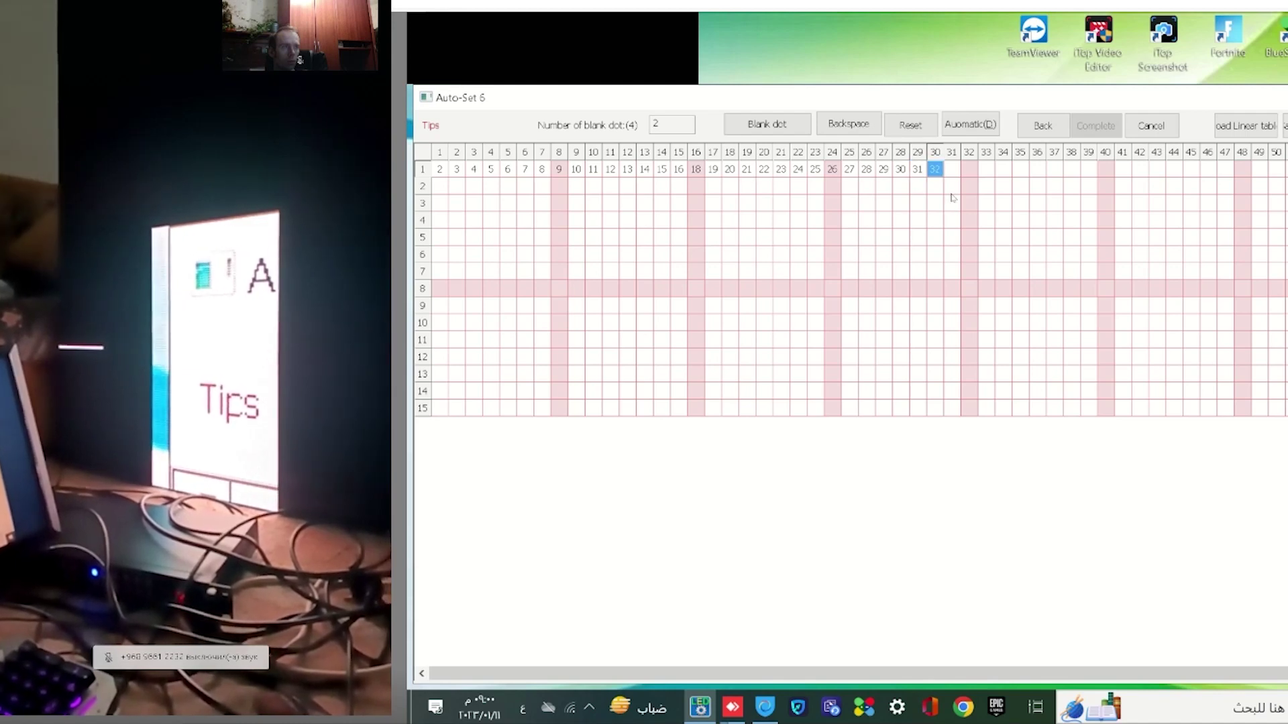
- Insert the third blank dot and map the lit dots in row 1 from column 31 to column 45
left_click(804, 126)
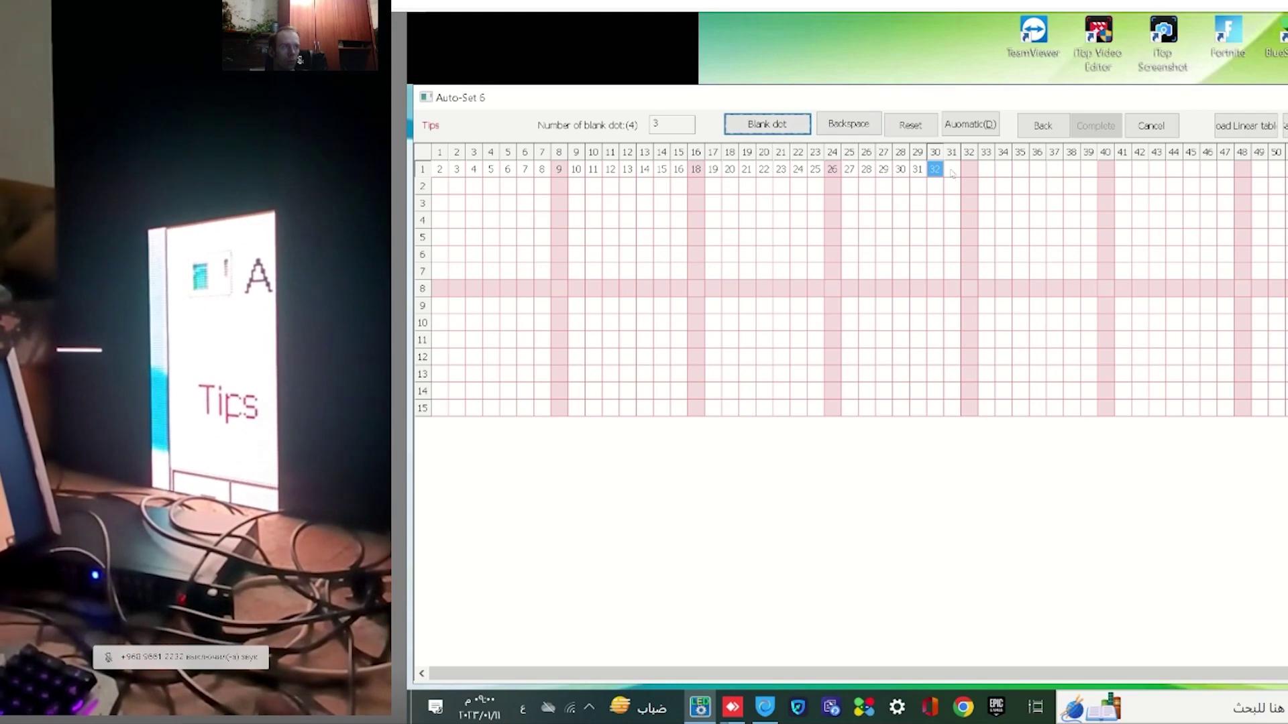
left_click(938, 202)
left_click(932, 202)
left_click(931, 202)
left_click(931, 202)
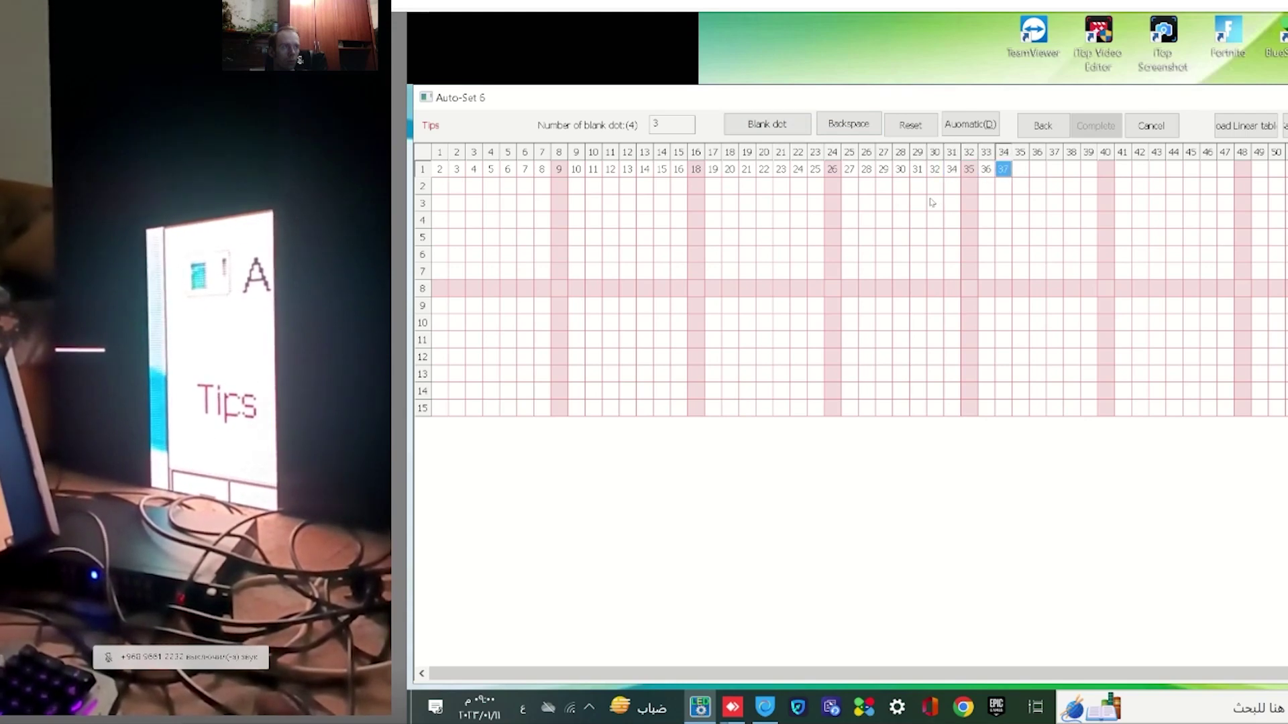
left_click(931, 203)
left_click(931, 203)
left_click(932, 202)
left_click(932, 203)
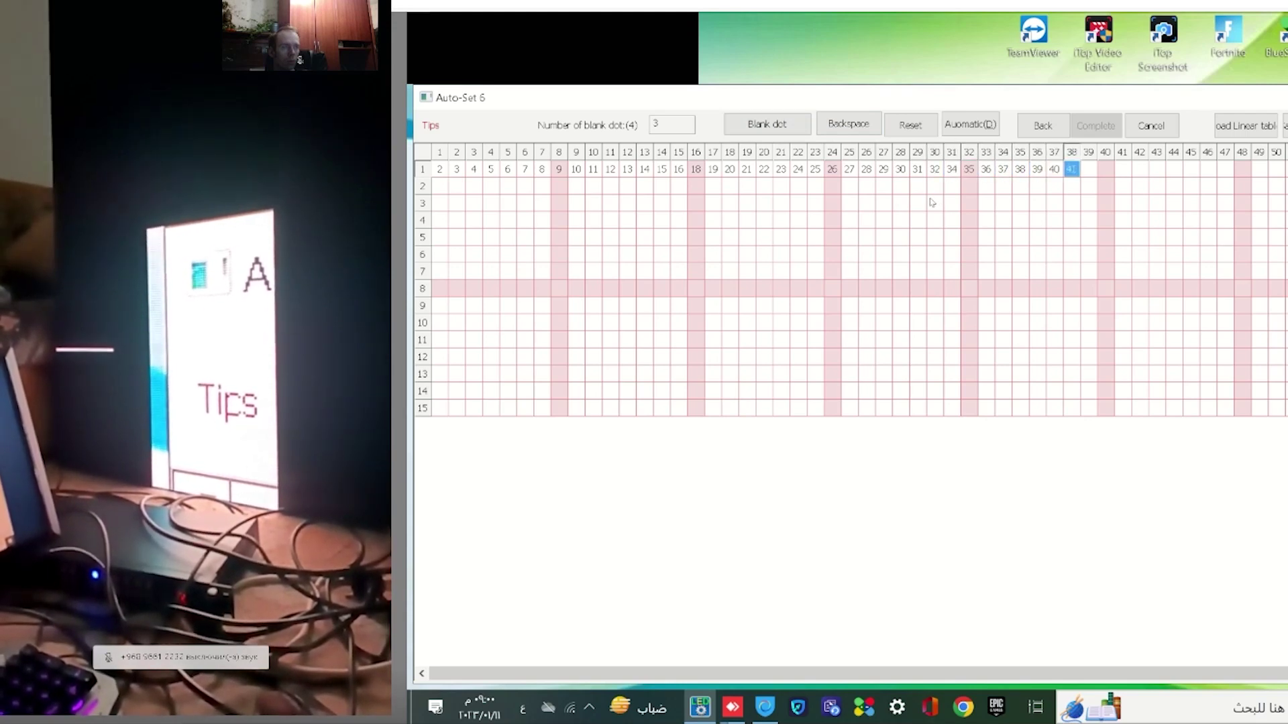
left_click(931, 202)
left_click(932, 203)
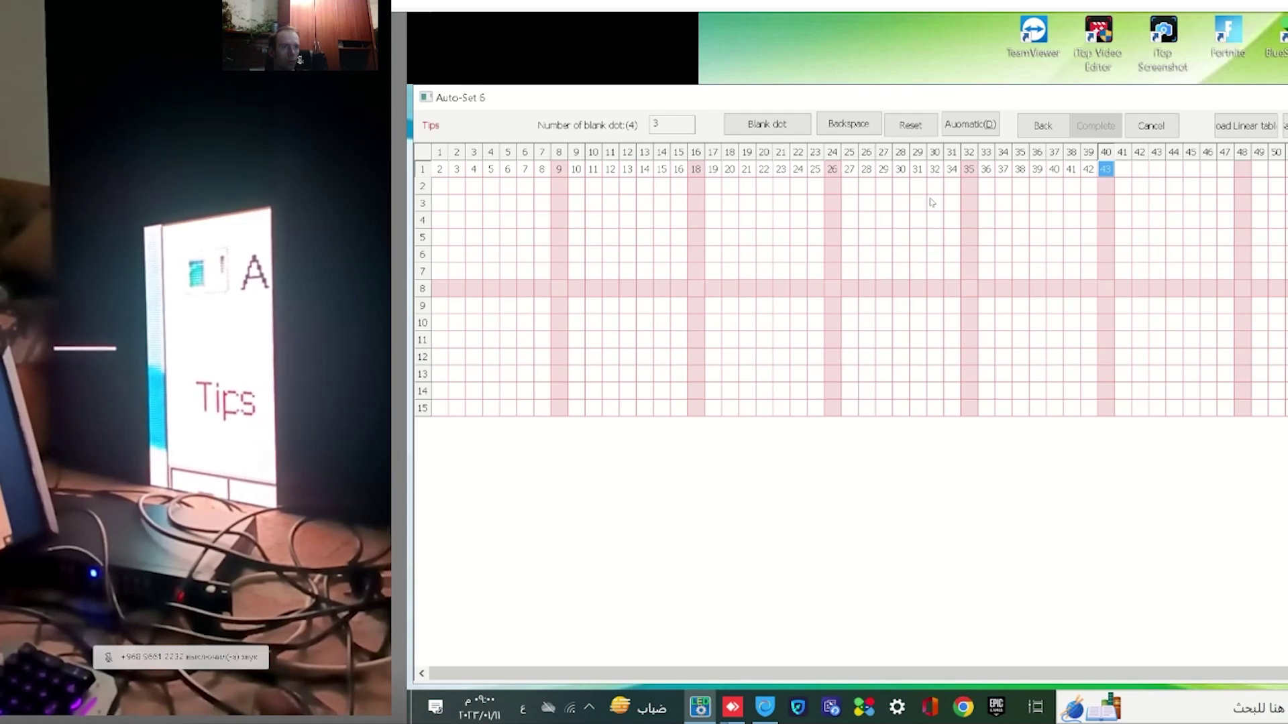
left_click(932, 202)
left_click(932, 203)
left_click(932, 202)
left_click(932, 203)
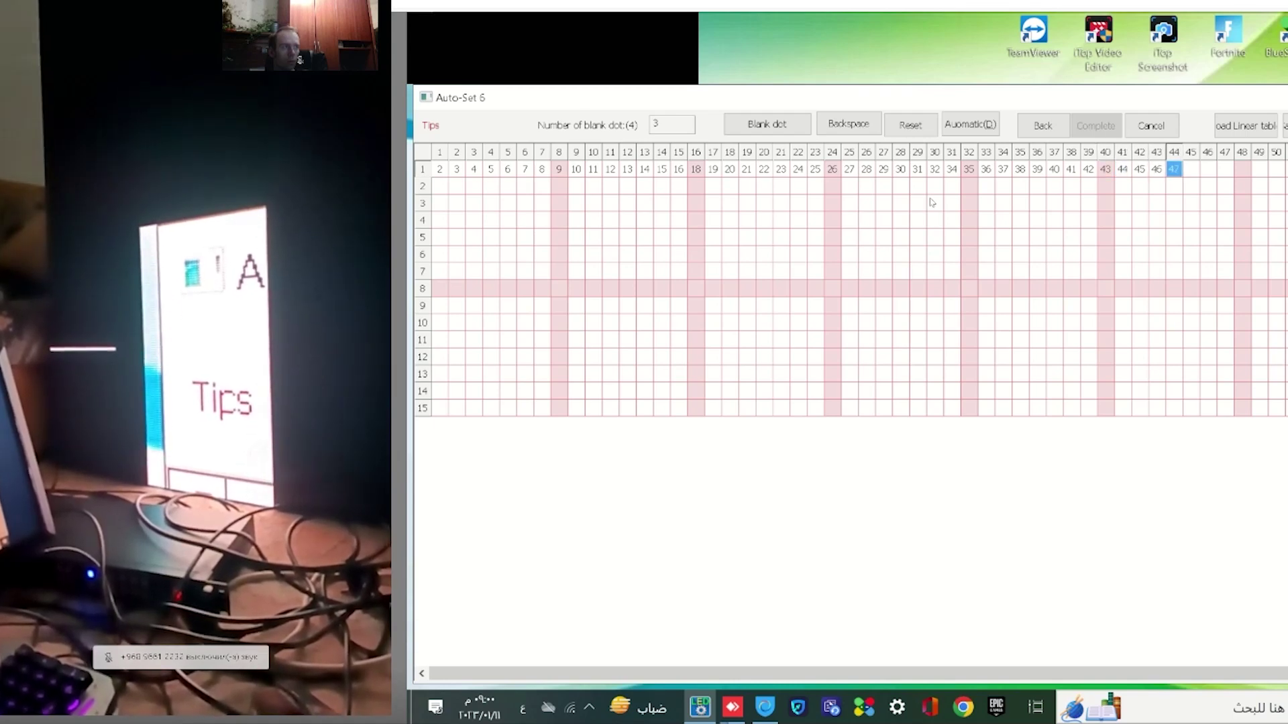
left_click(931, 203)
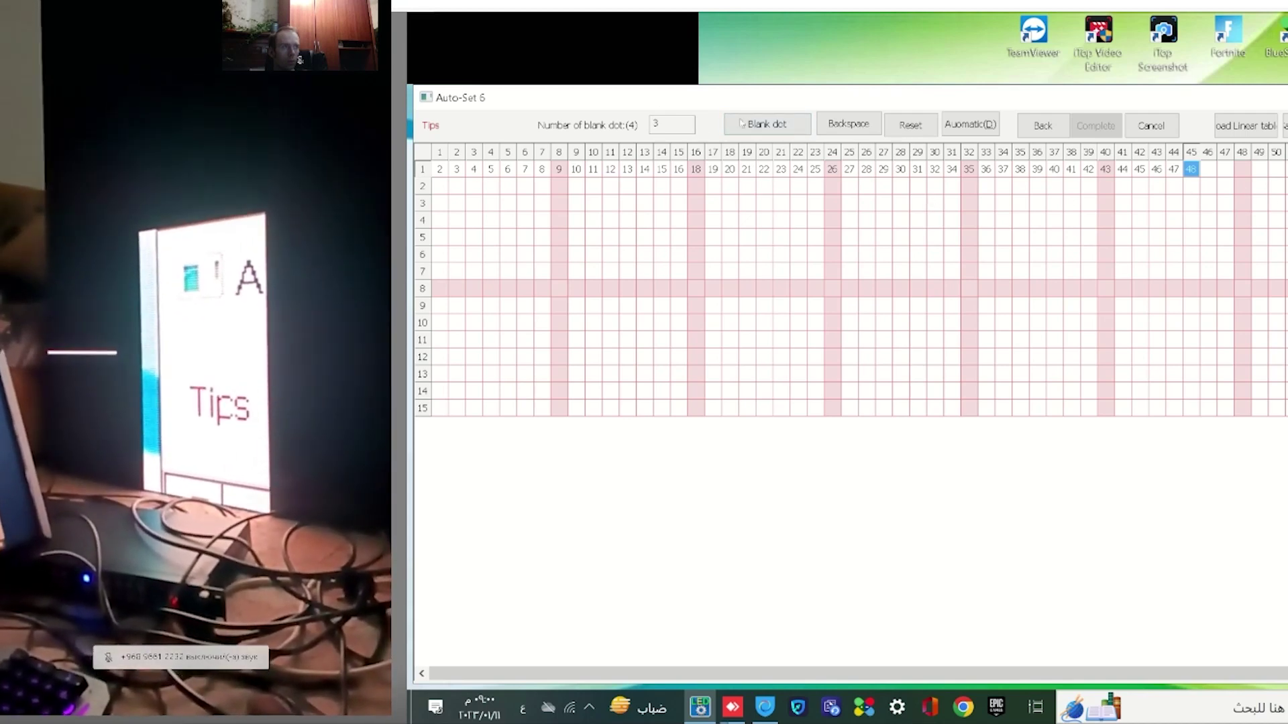
- Insert the fourth blank dot and map the remaining lit dots in row 1 from column 46 to column 60
left_click(768, 128)
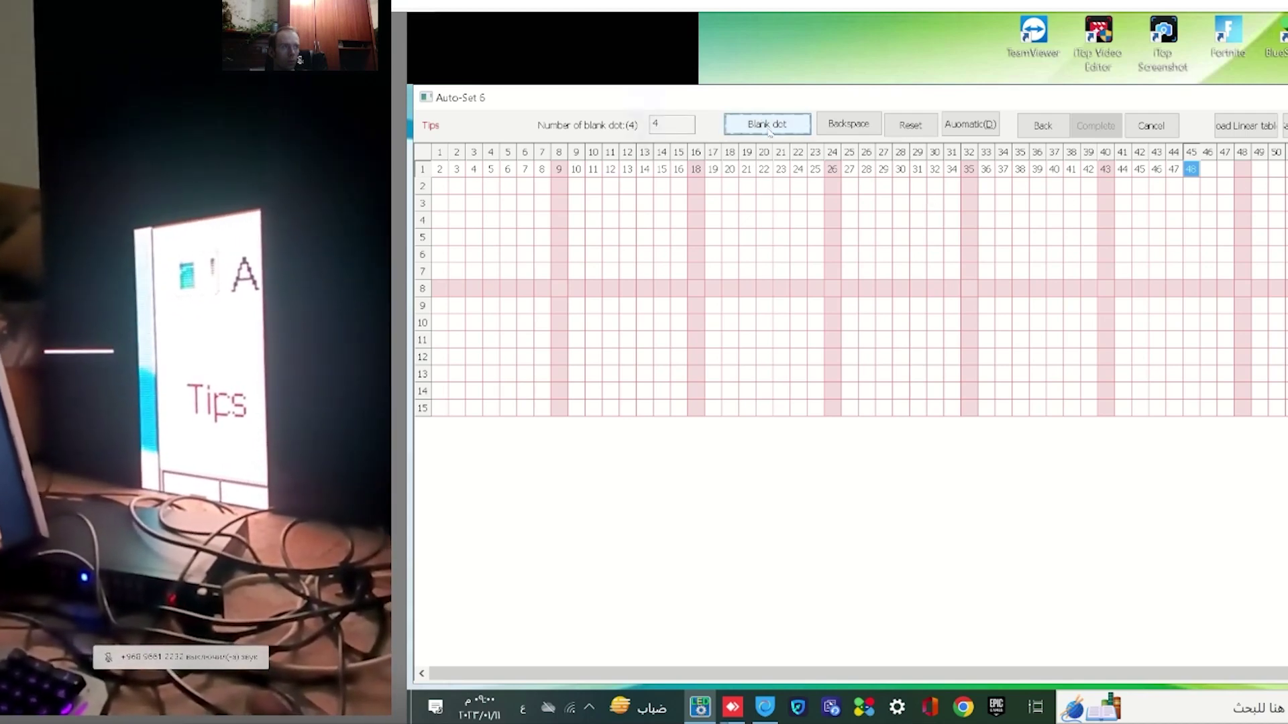
left_click(1209, 176)
key("Right")
key("Right")
key("Right")
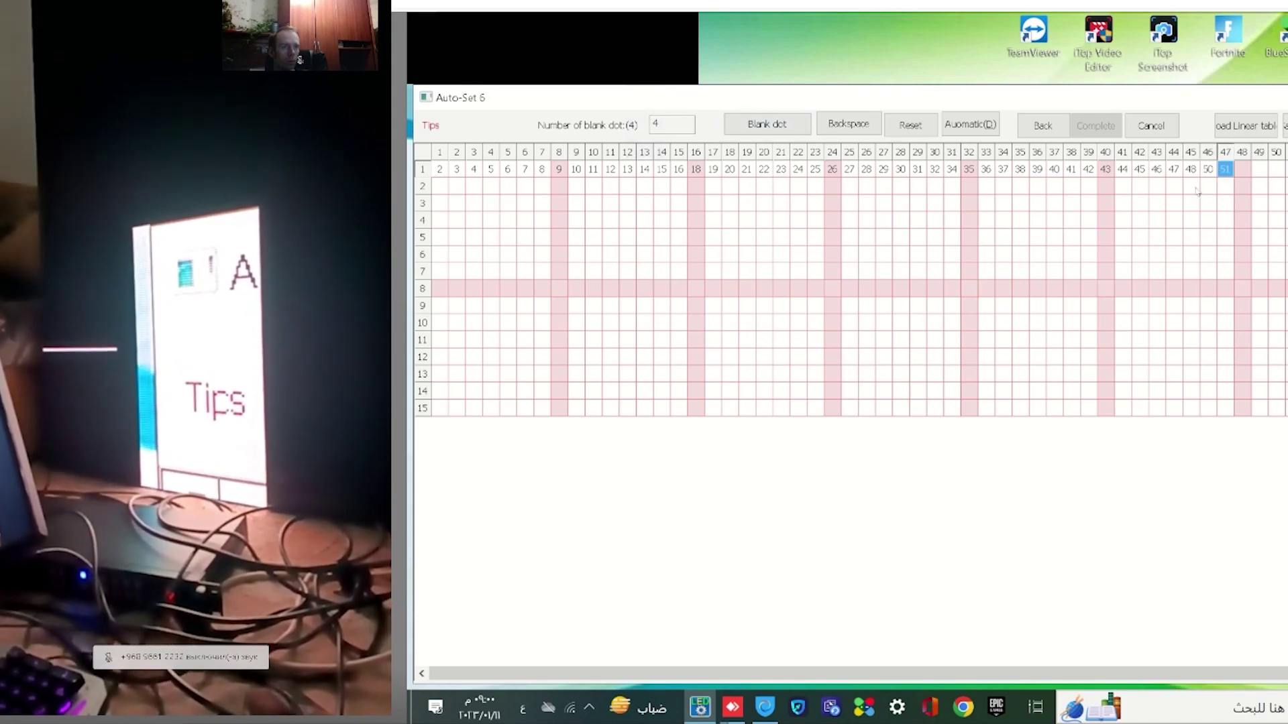
key("Right")
key("Right")
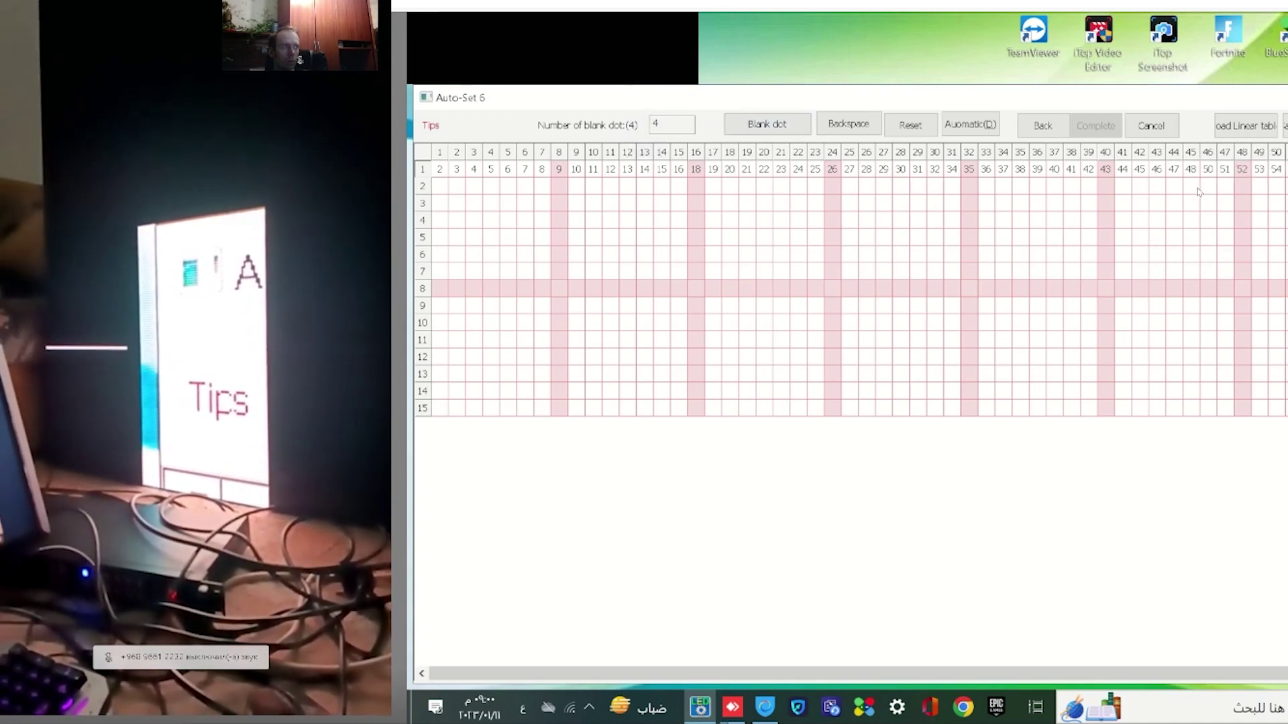
key("Right")
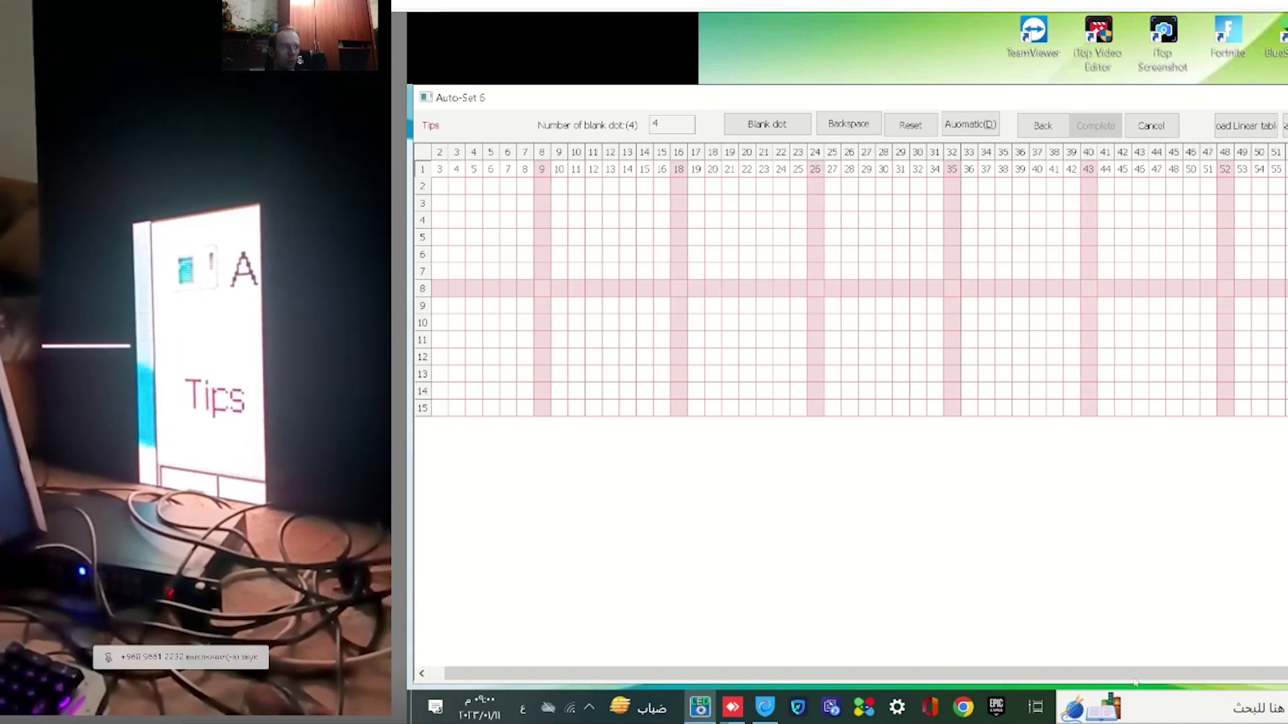
left_click_drag(1251, 686, 1287, 674)
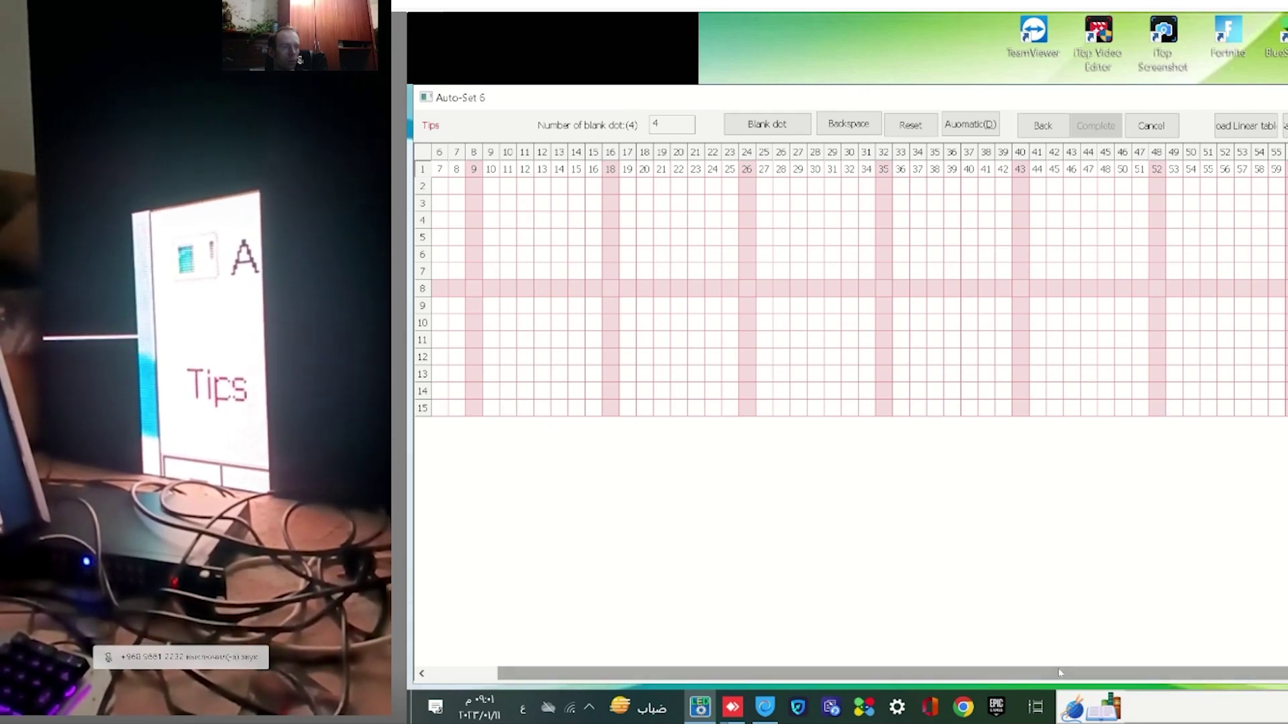
- Map the lit dots down column 1 from row 2 to row 15 and complete the intelligent setup
left_click_drag(725, 673, 657, 696)
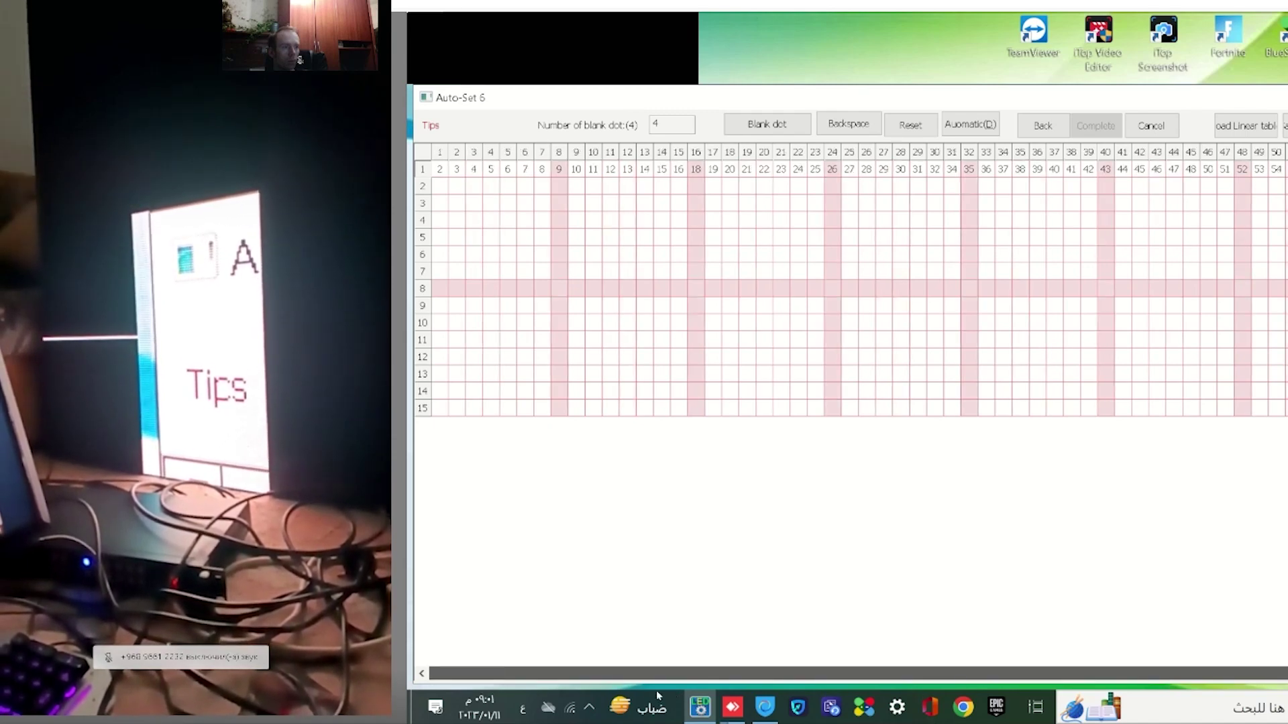
left_click(439, 186)
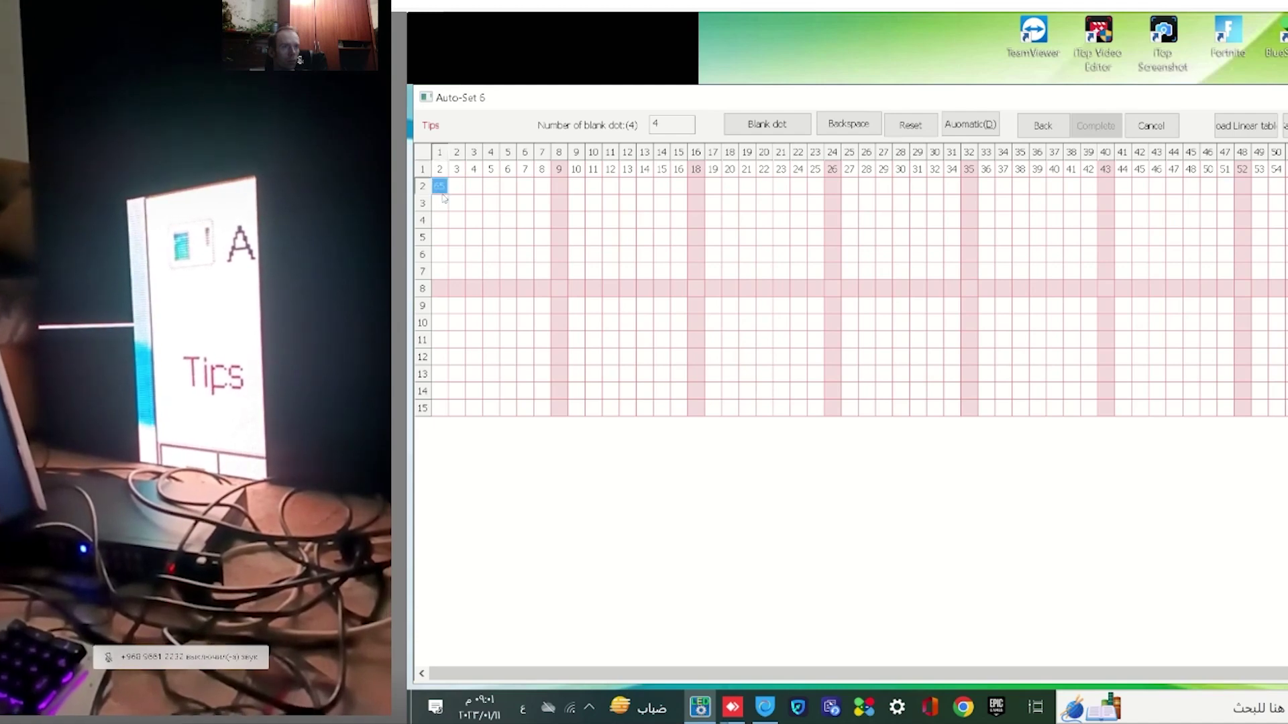
key("Down")
key("Down")
key("Down")
key("Down")
key("Down")
key("Down")
key("Down")
key("Down")
key("Down")
key("Down")
key("Down")
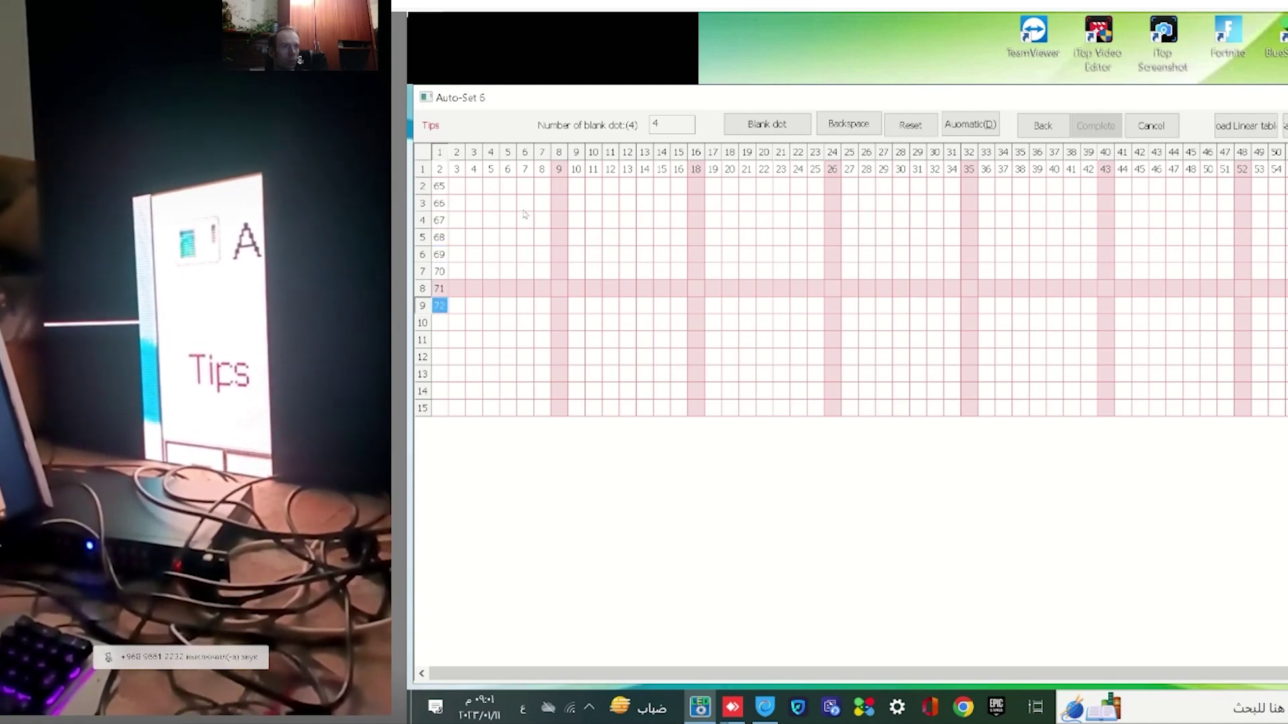
key("Down")
key("Down")
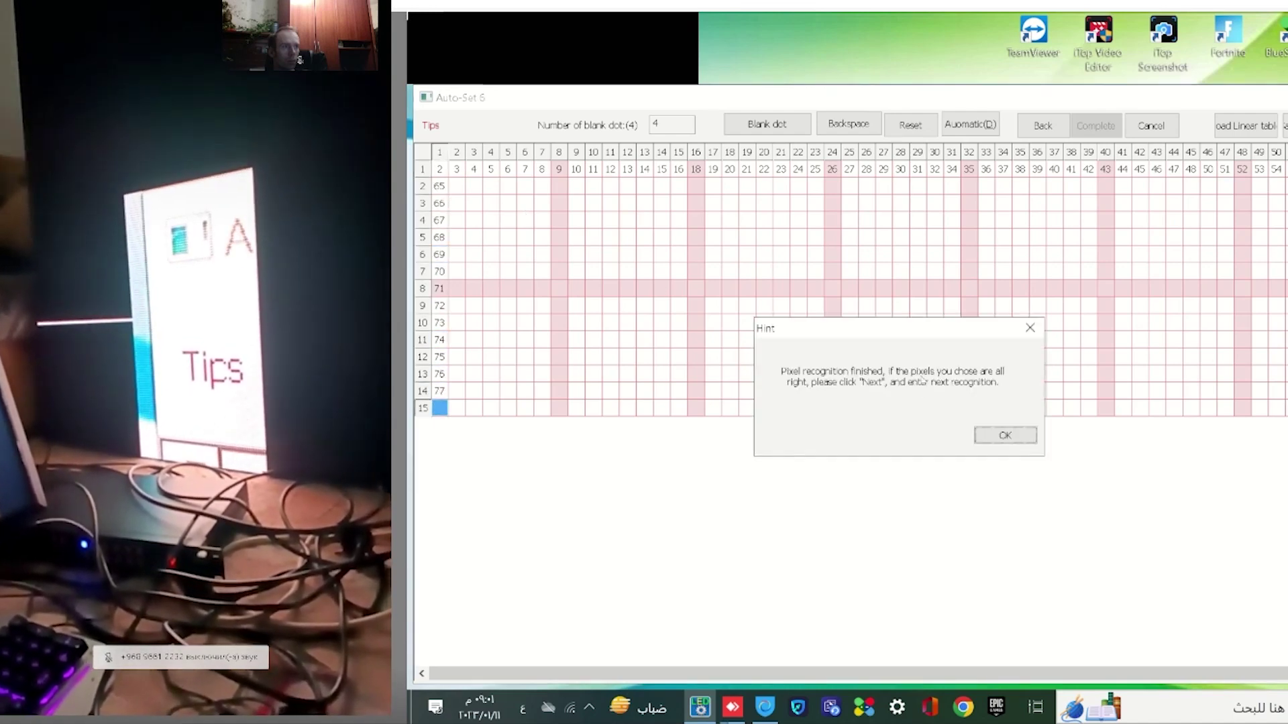
left_click(1004, 437)
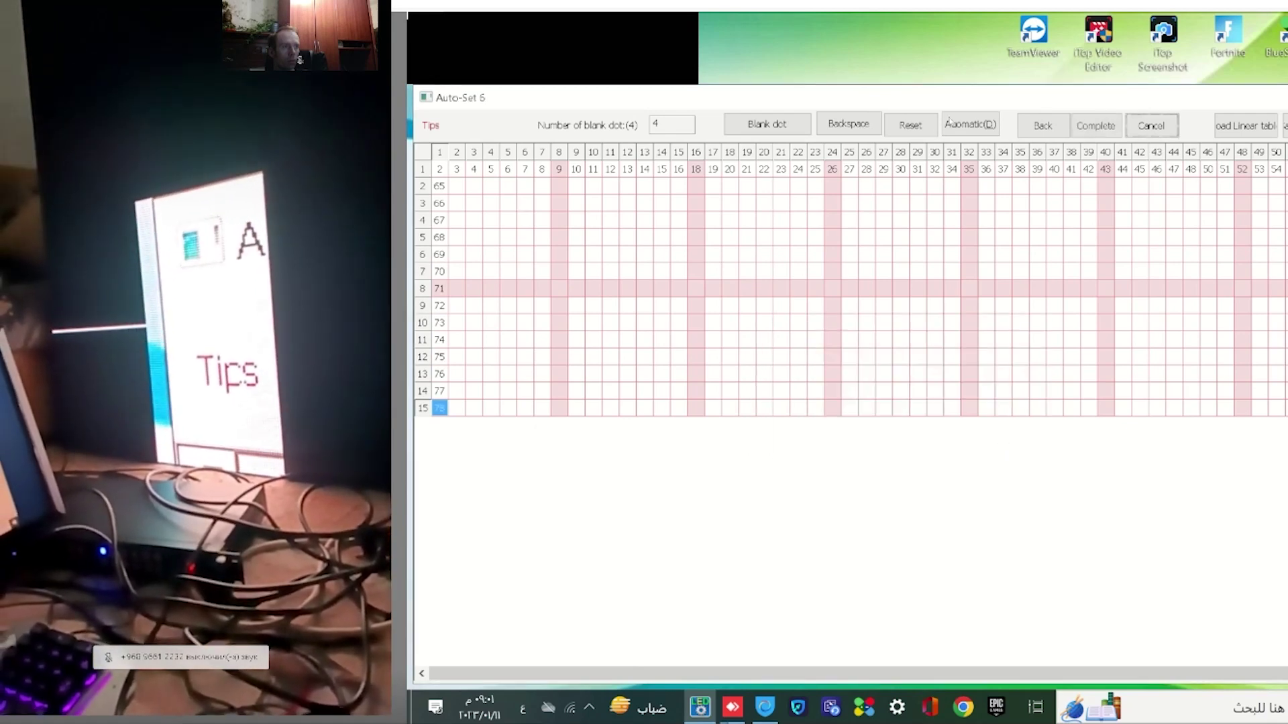
left_click(1099, 131)
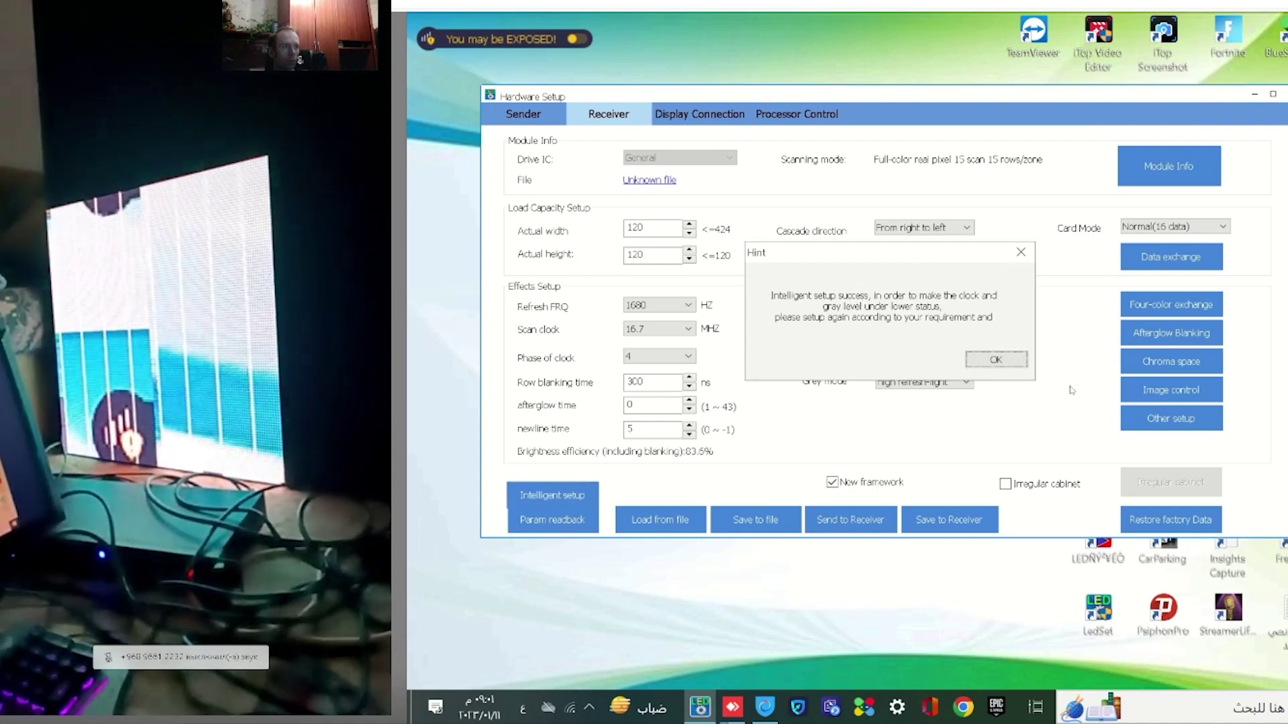
left_click(1012, 365)
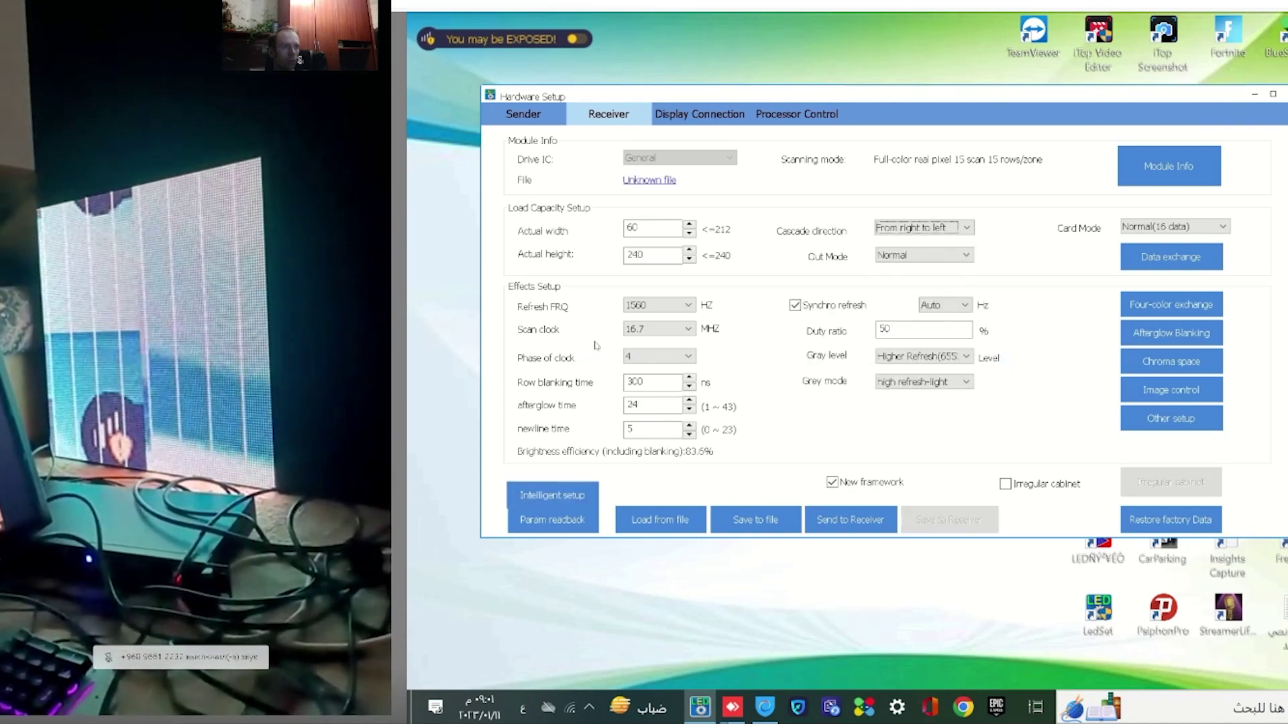
- Set the receiver's actual width and actual height to 120 each, with the cut mode Division by 2
double_click(636, 228)
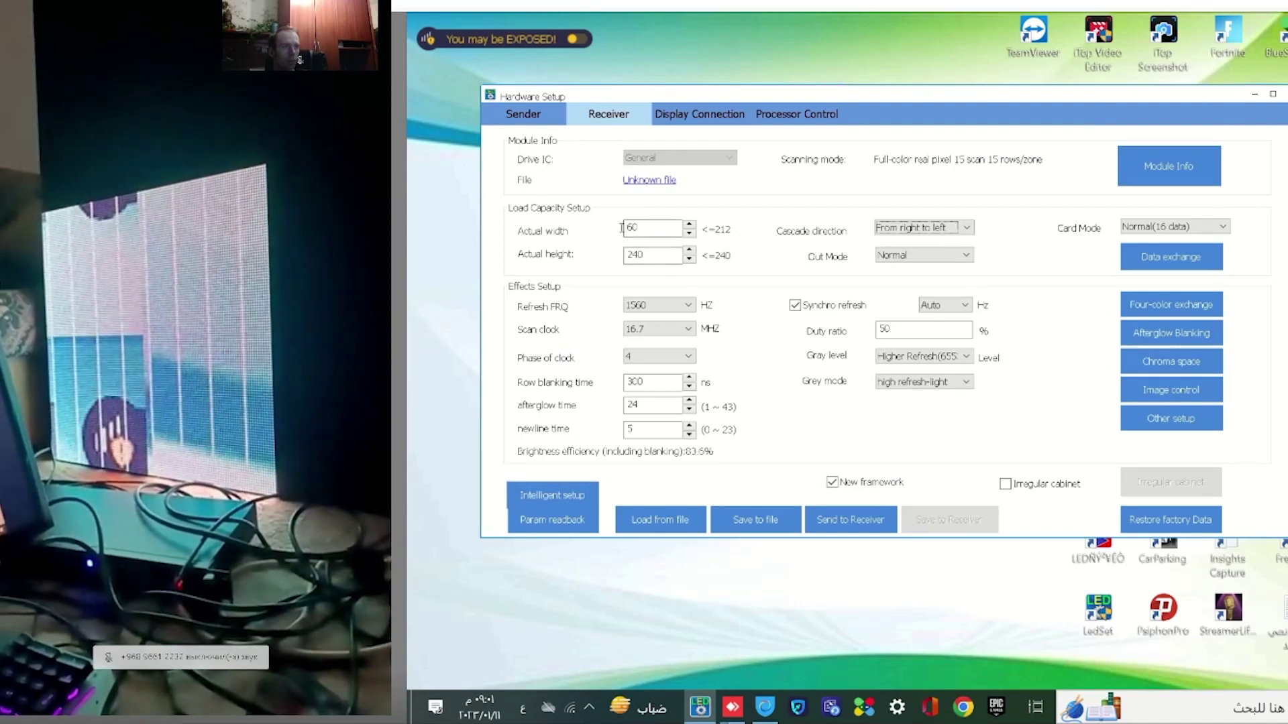
type("128")
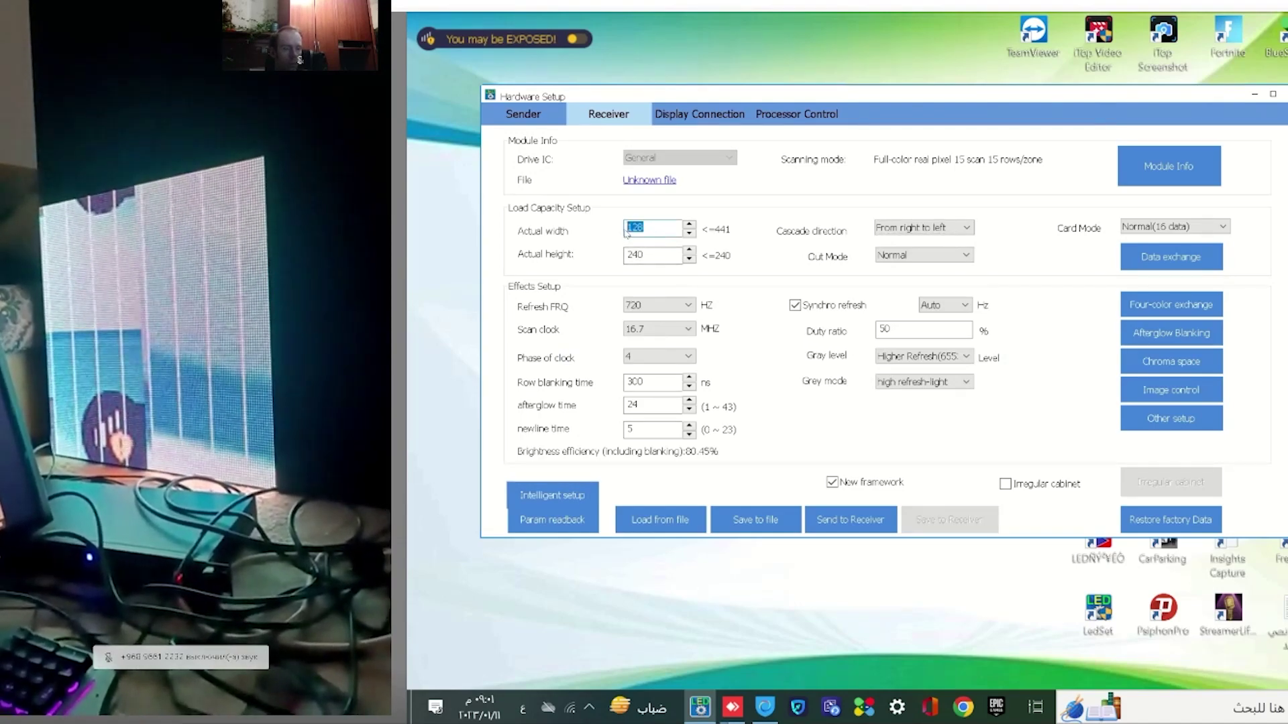
type("120")
key("shift+Home")
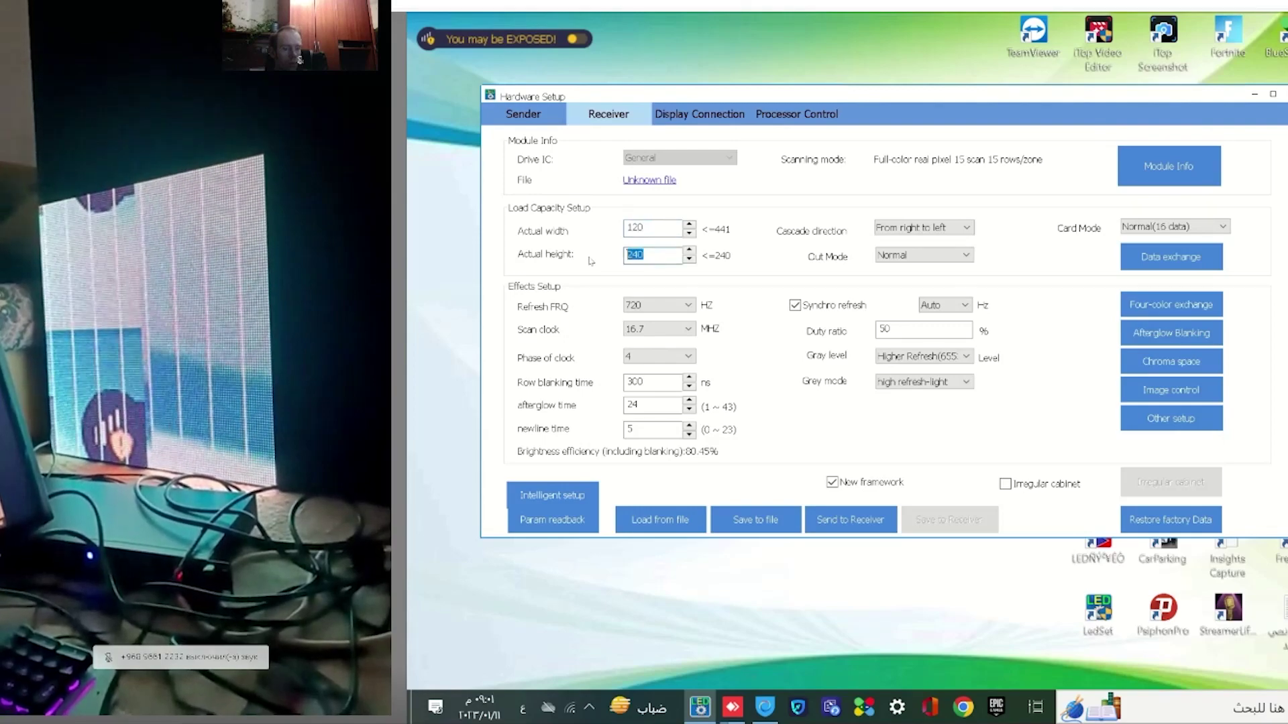
type("120")
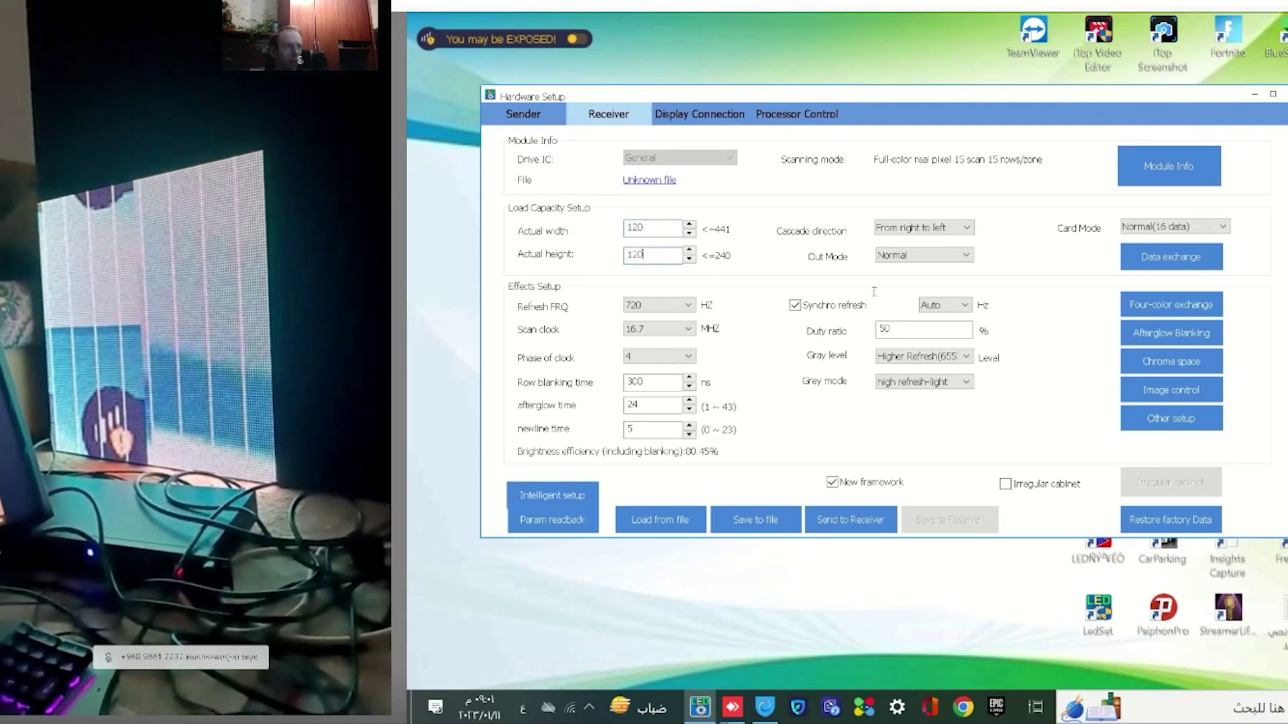
left_click(929, 261)
left_click(914, 268)
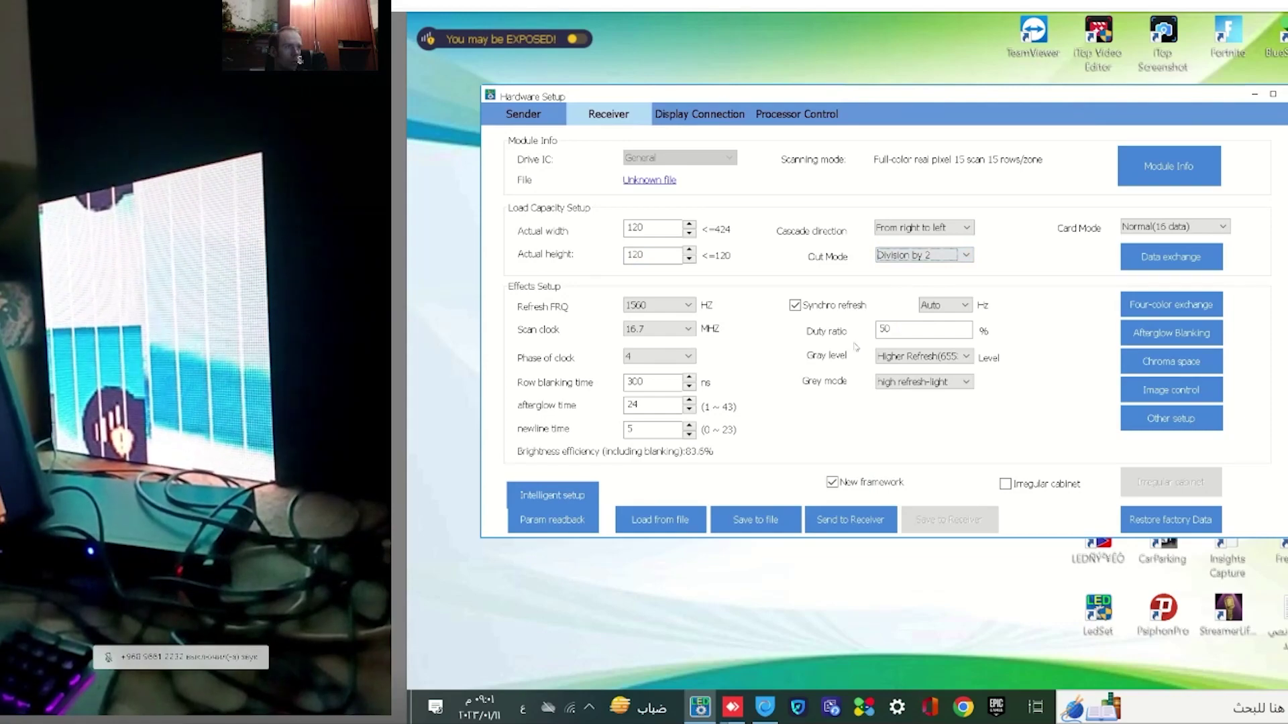
- Send the parameters to all cards, resetting the starting coordinates, and confirm that the LED screen is working
left_click(852, 520)
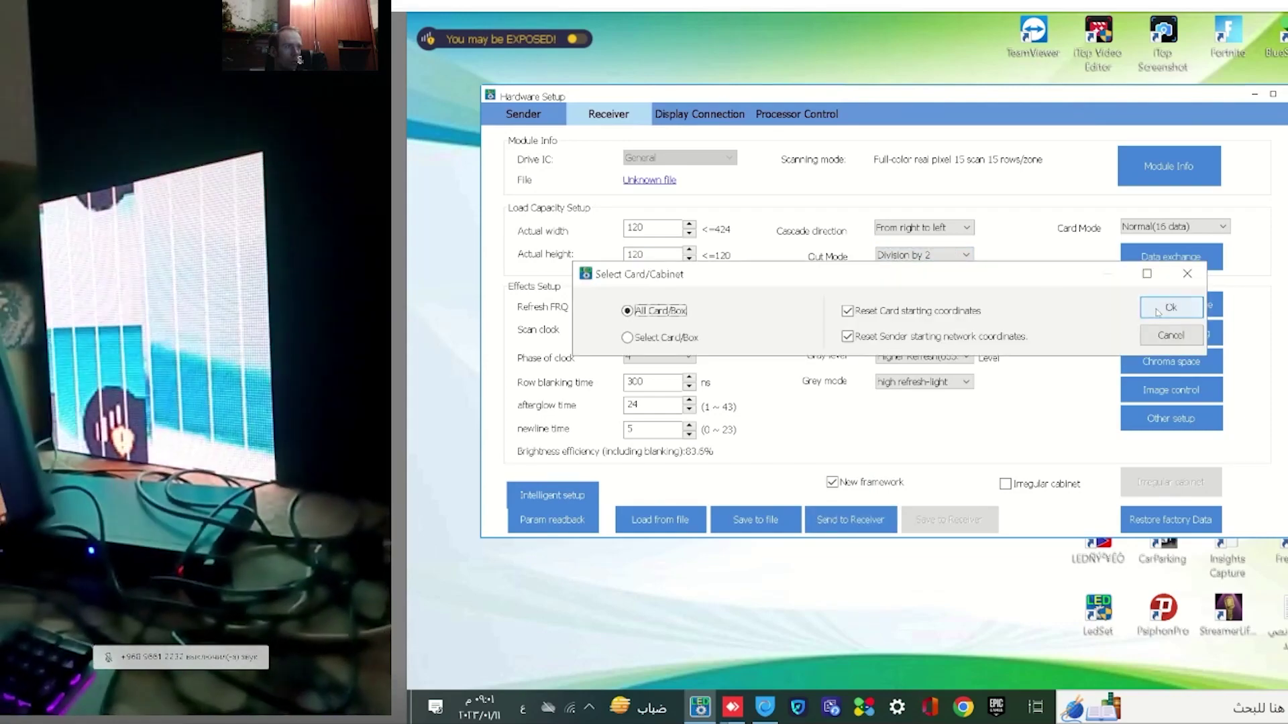
left_click(1164, 306)
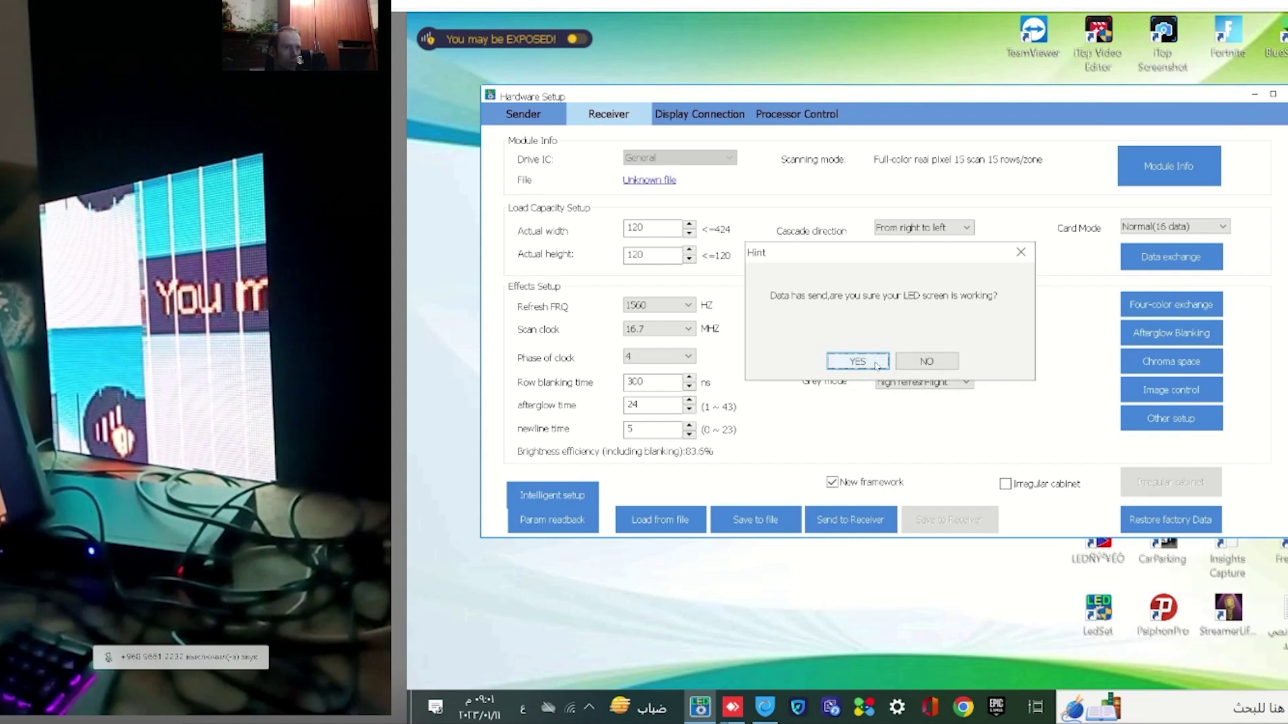
left_click(877, 365)
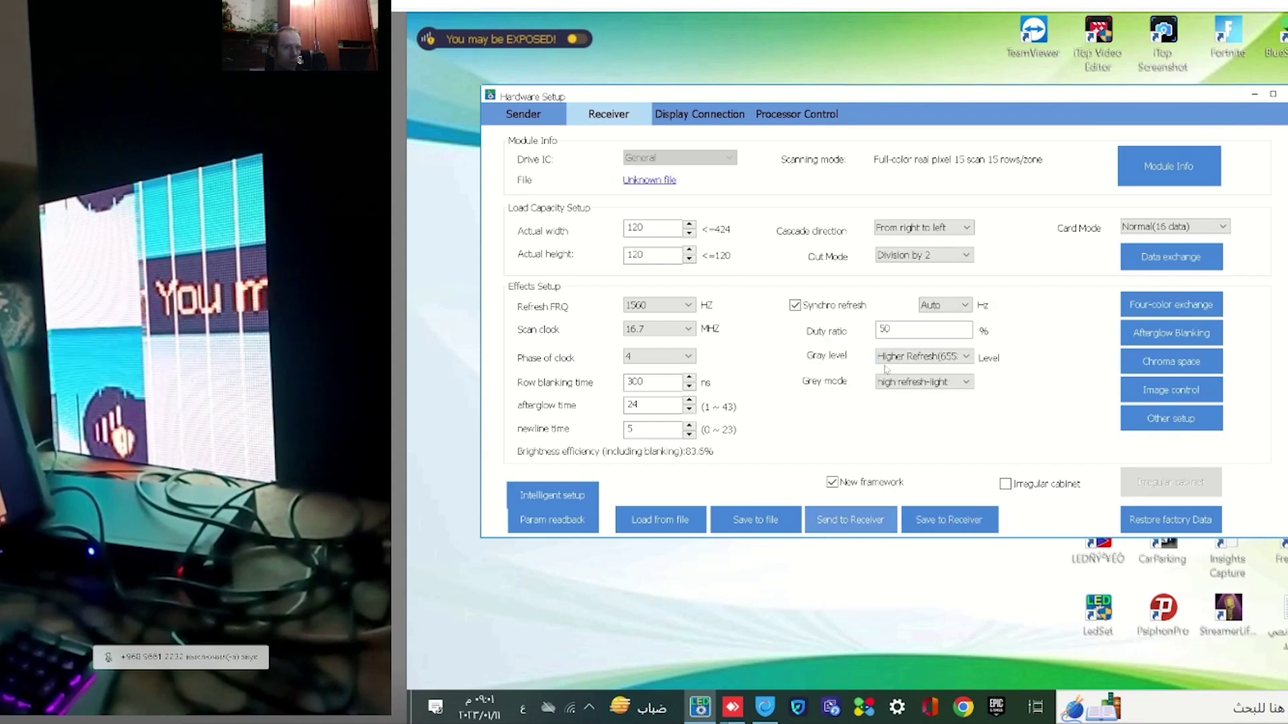
- In the data exchange's tracing point mode, assign column A points 1–4 to rows 5–8 and points 5–8 to rows 1–4
left_click(1186, 258)
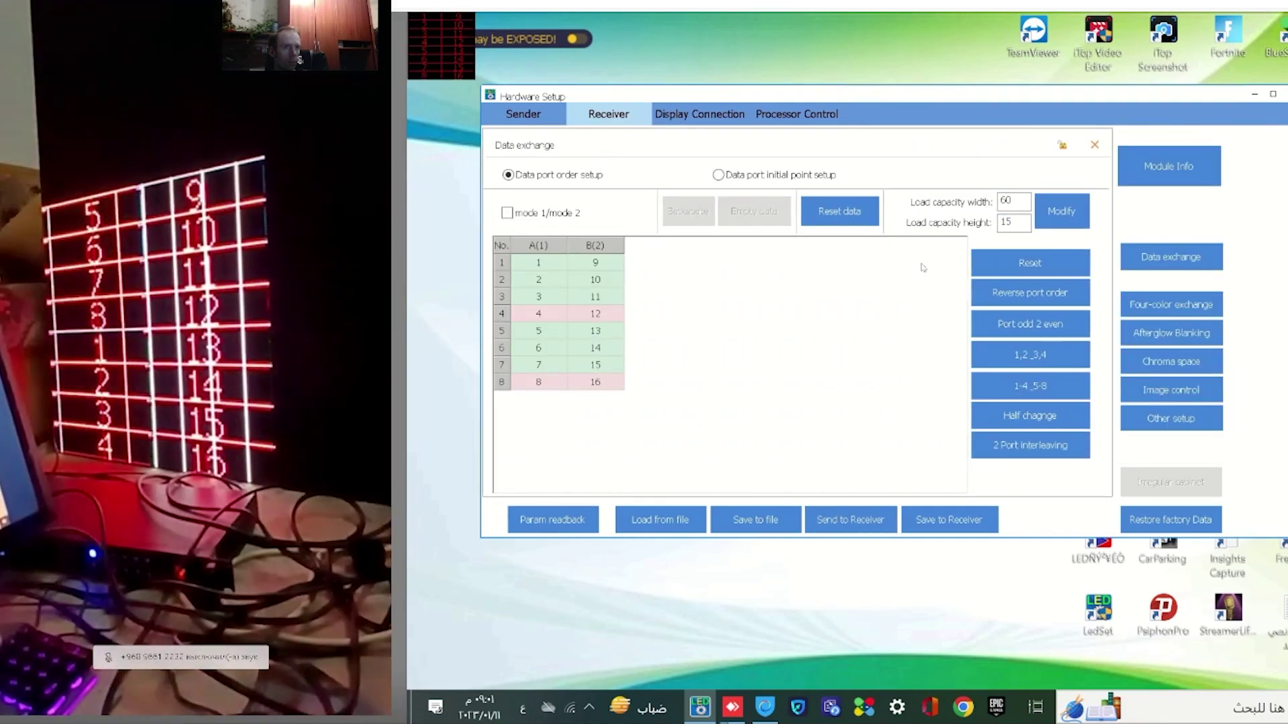
left_click(508, 214)
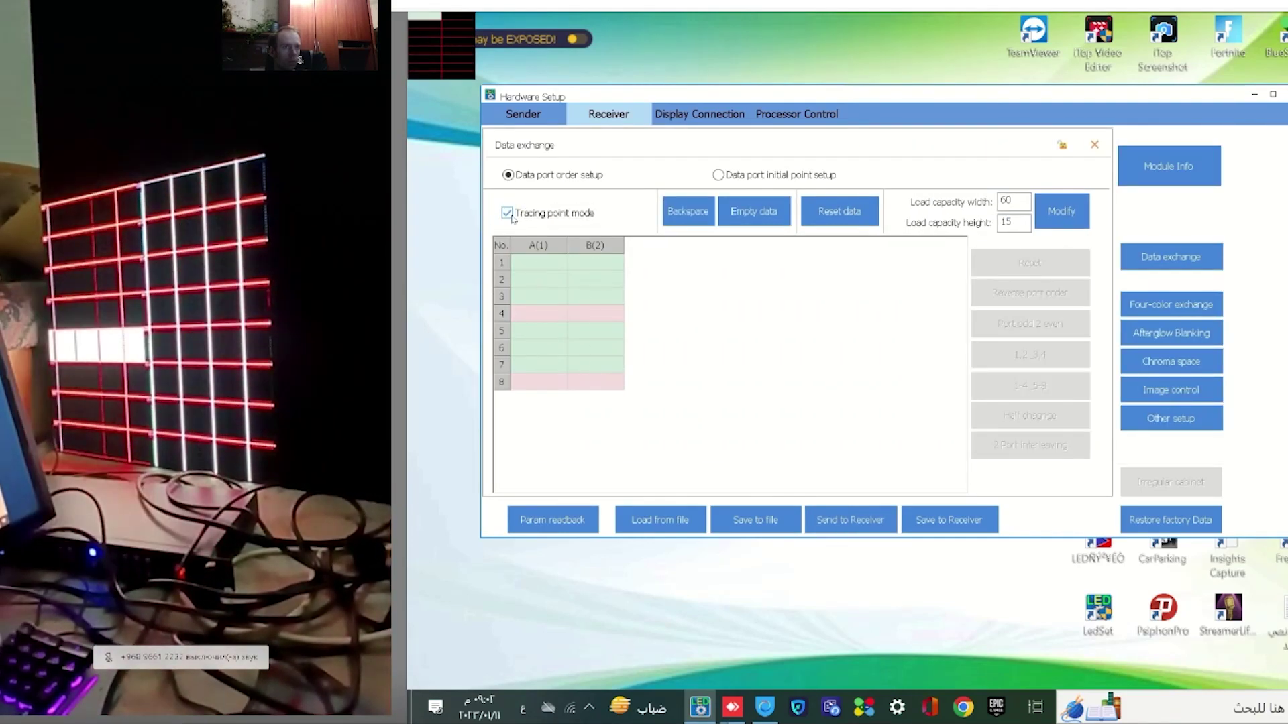
left_click(534, 335)
left_click(533, 349)
left_click(533, 364)
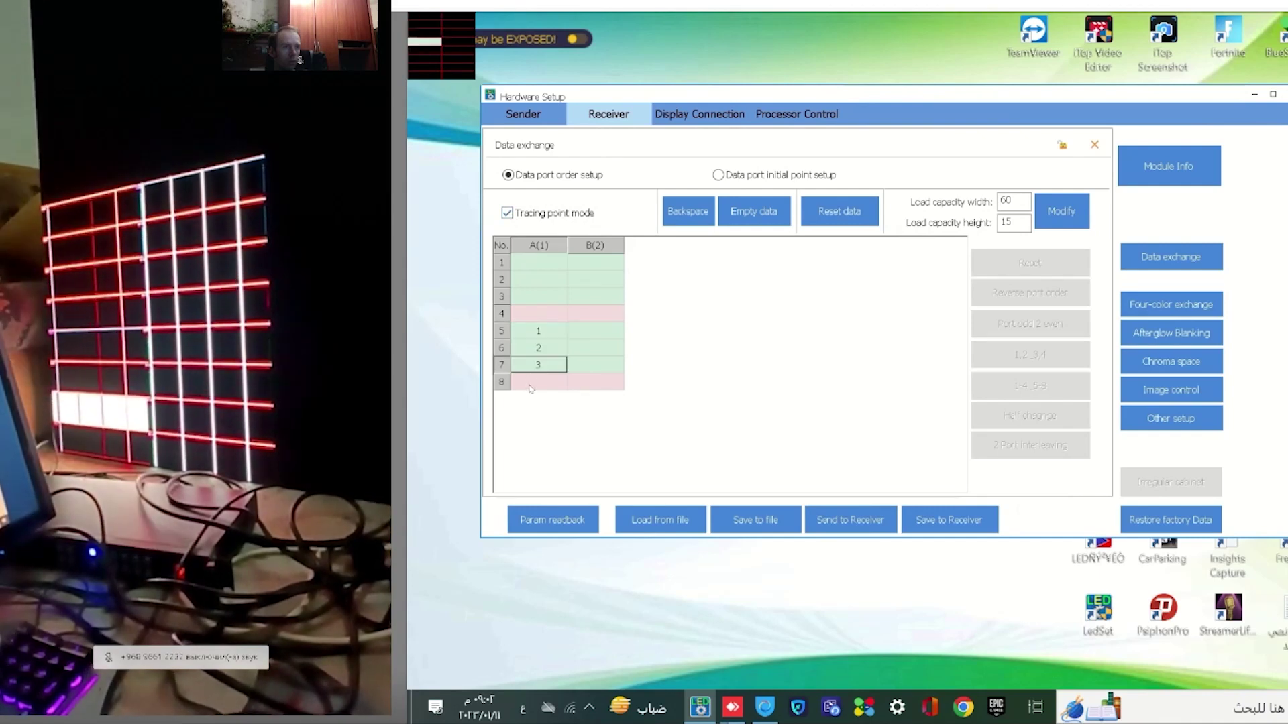
left_click(533, 383)
left_click(532, 266)
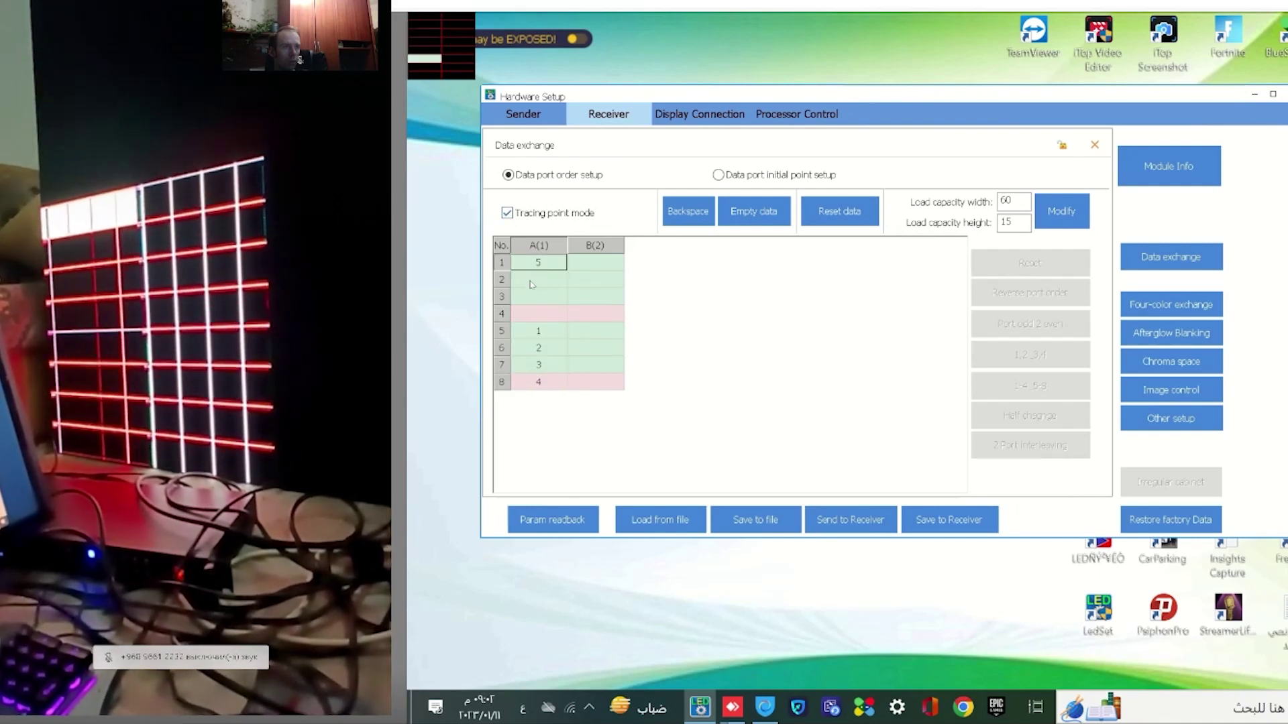
left_click(534, 283)
left_click(536, 298)
left_click(537, 315)
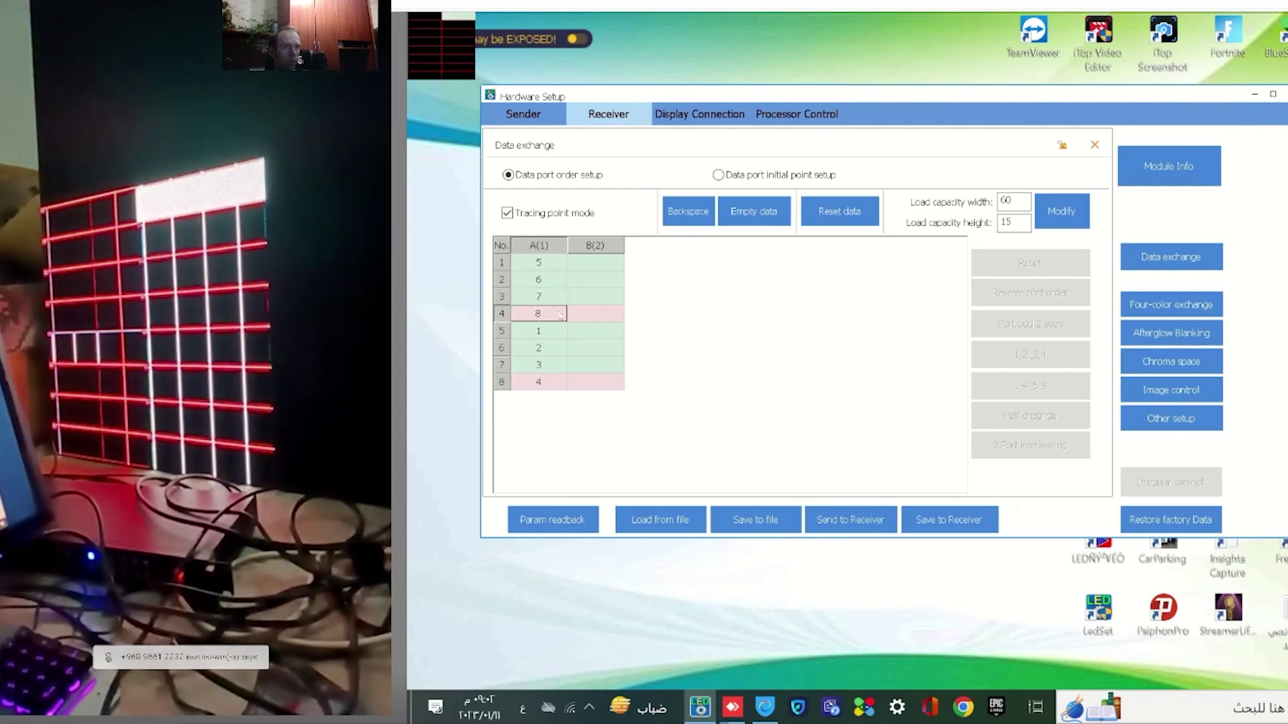
- Trace points 9–16 down column B from row 1 to row 8 and acknowledge the finished data exchange
left_click(588, 269)
left_click(587, 283)
left_click(587, 299)
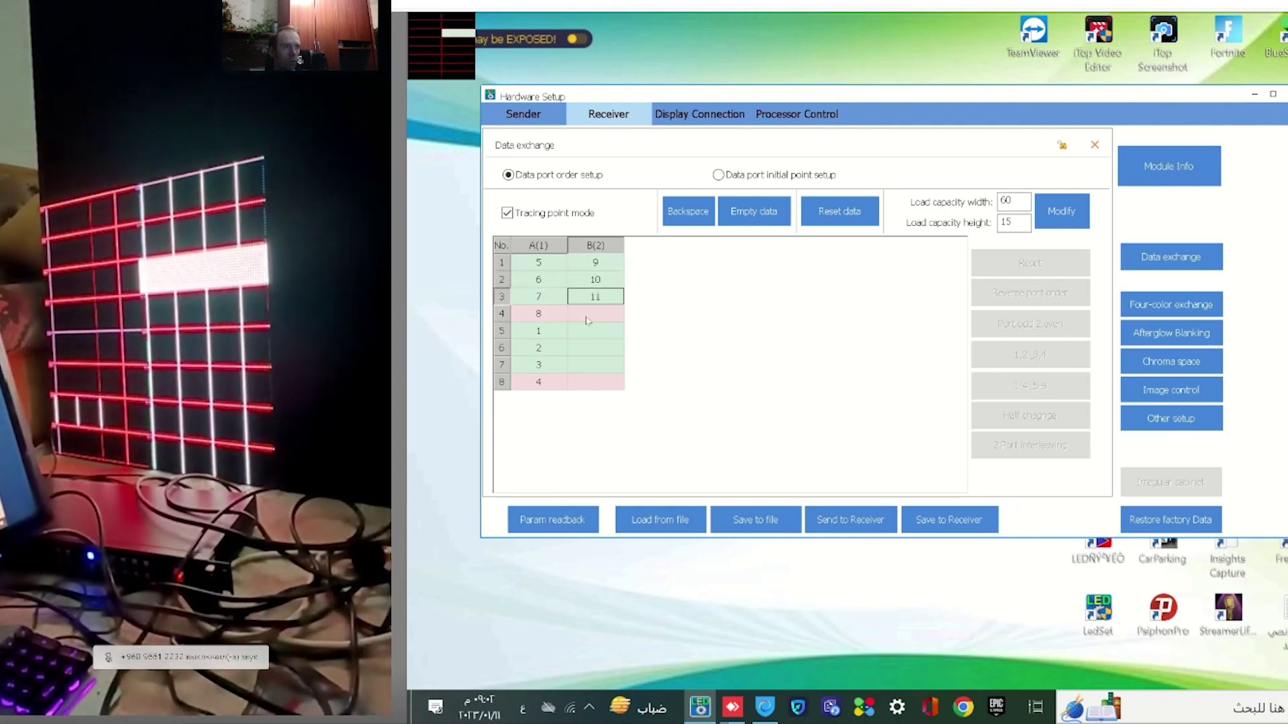
left_click(588, 313)
left_click(587, 330)
left_click(588, 348)
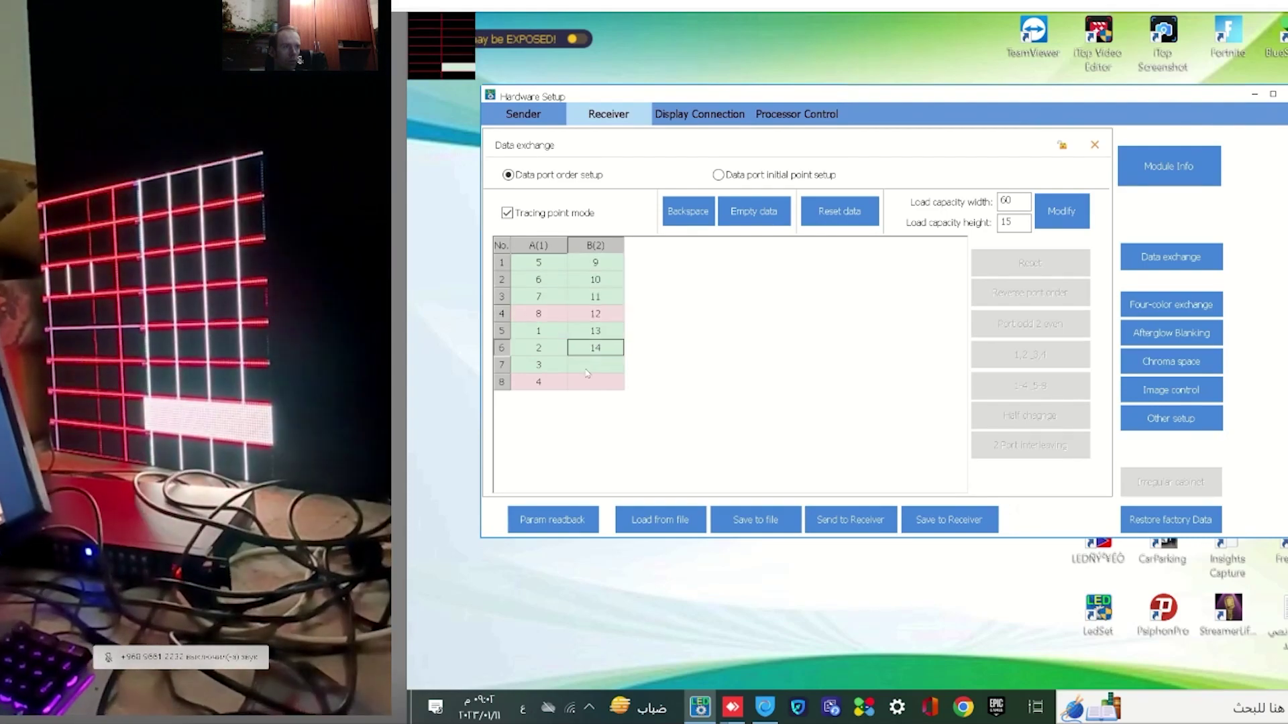
left_click(587, 365)
left_click(587, 383)
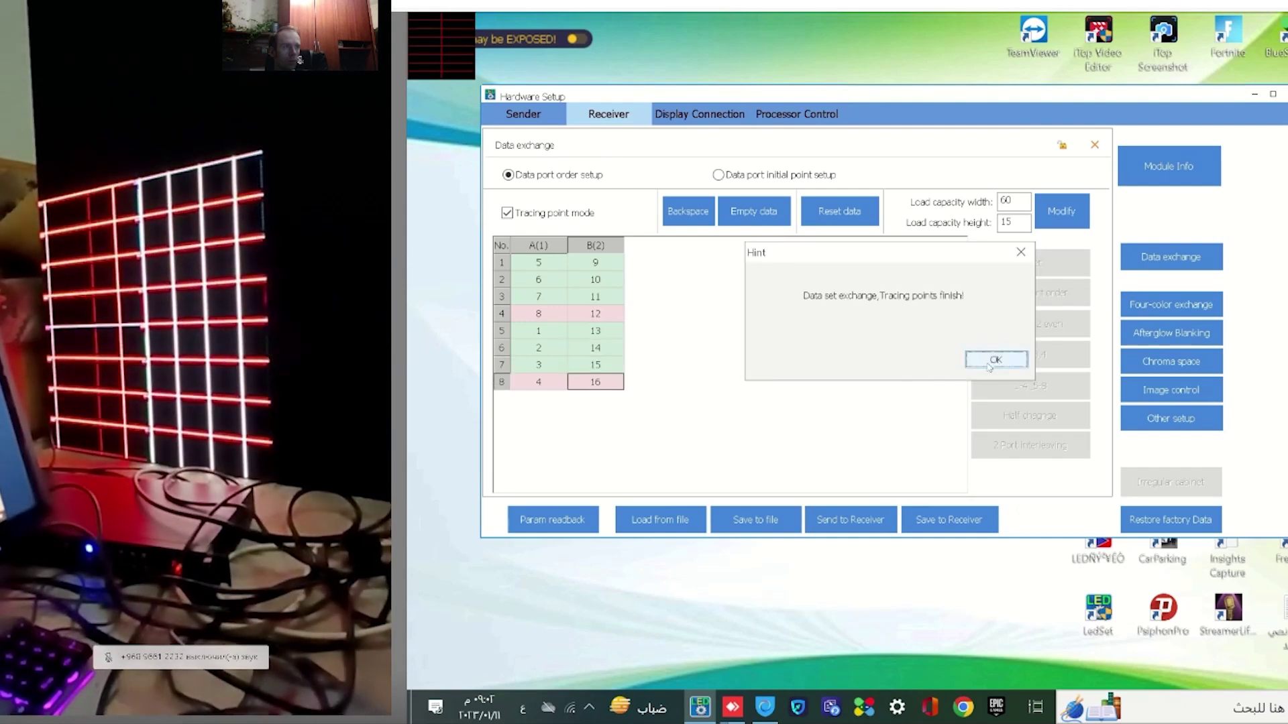
left_click(993, 366)
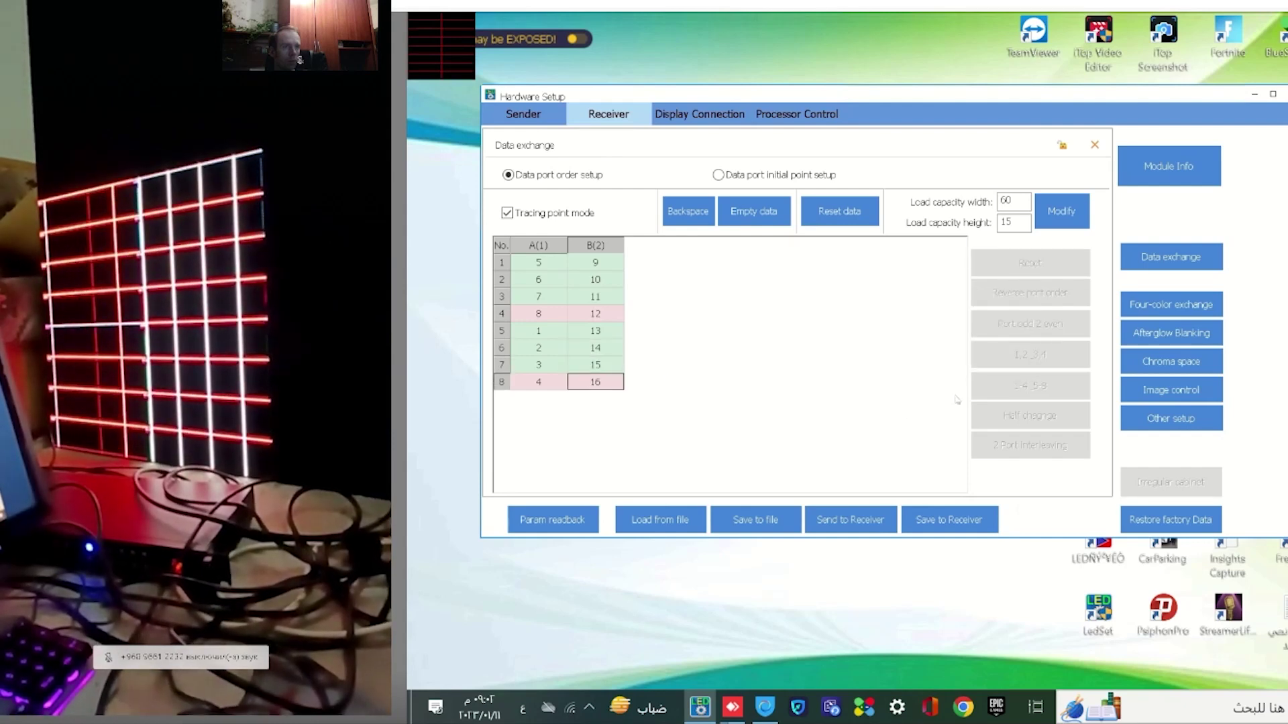
- Close and reopen the data exchange, send the new port order to the receiver cards, and confirm that the LED screen is working
left_click(1095, 146)
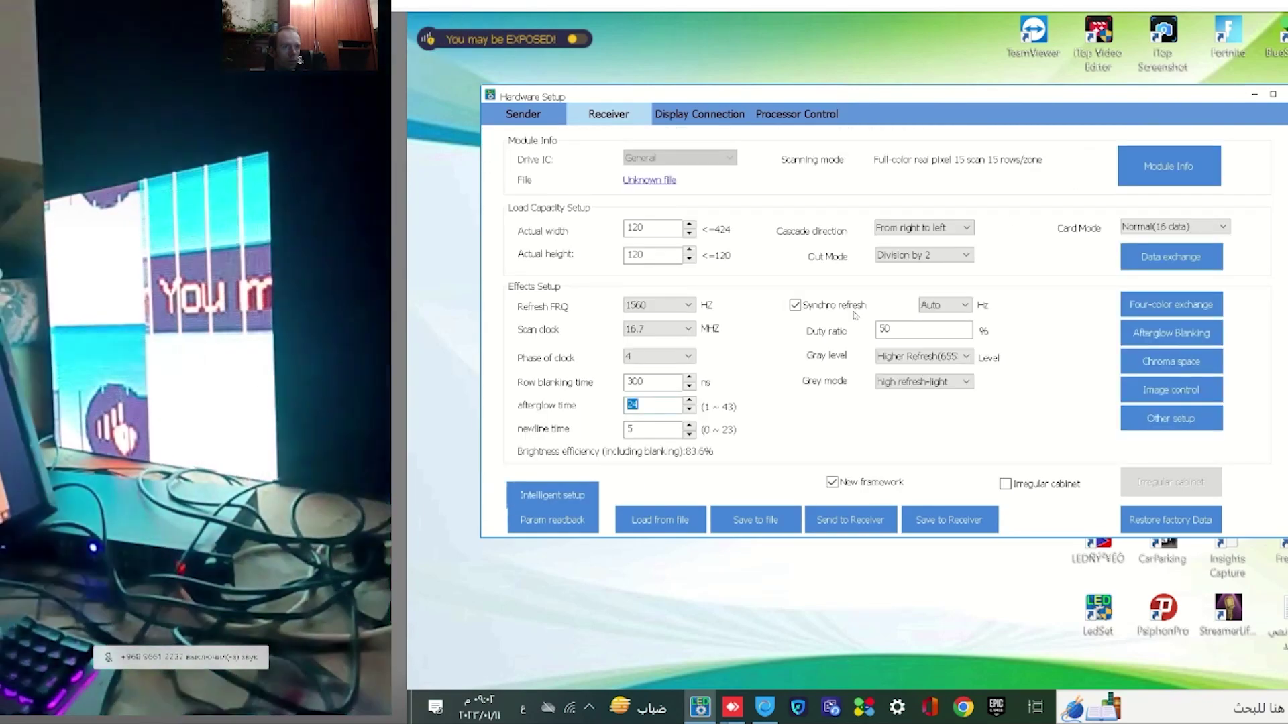
left_click(1170, 256)
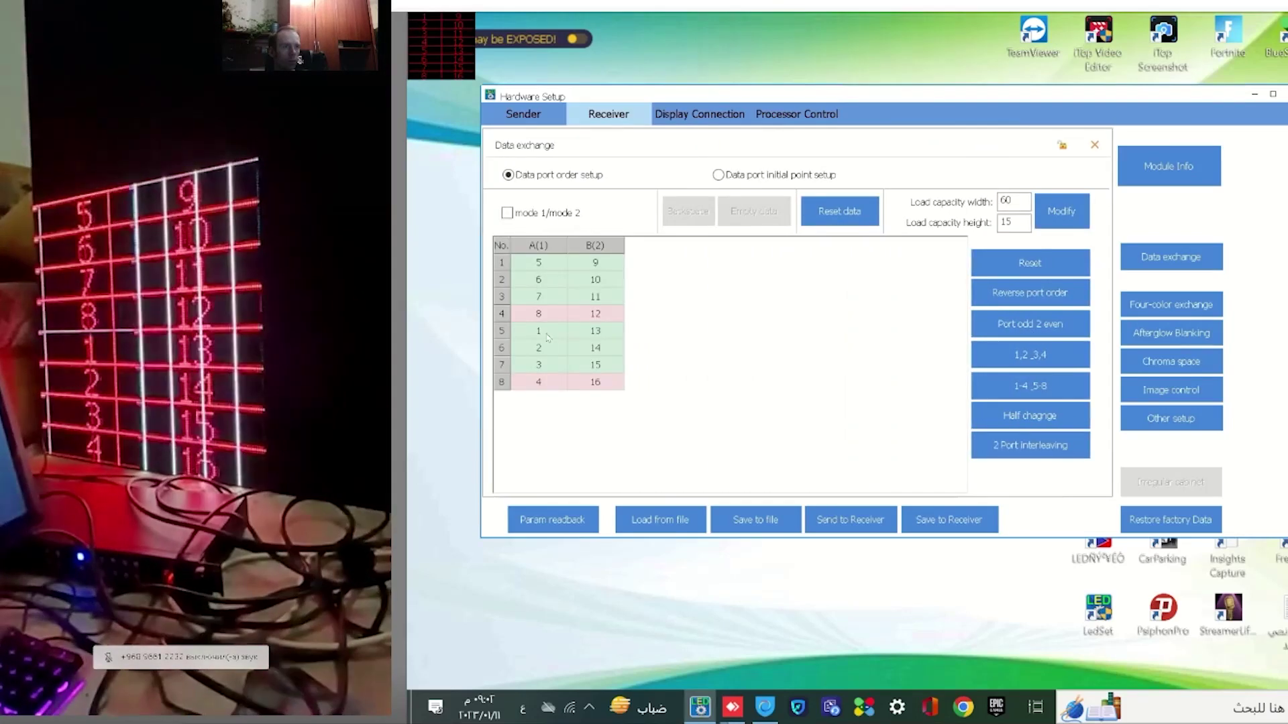
left_click(839, 522)
left_click(1175, 308)
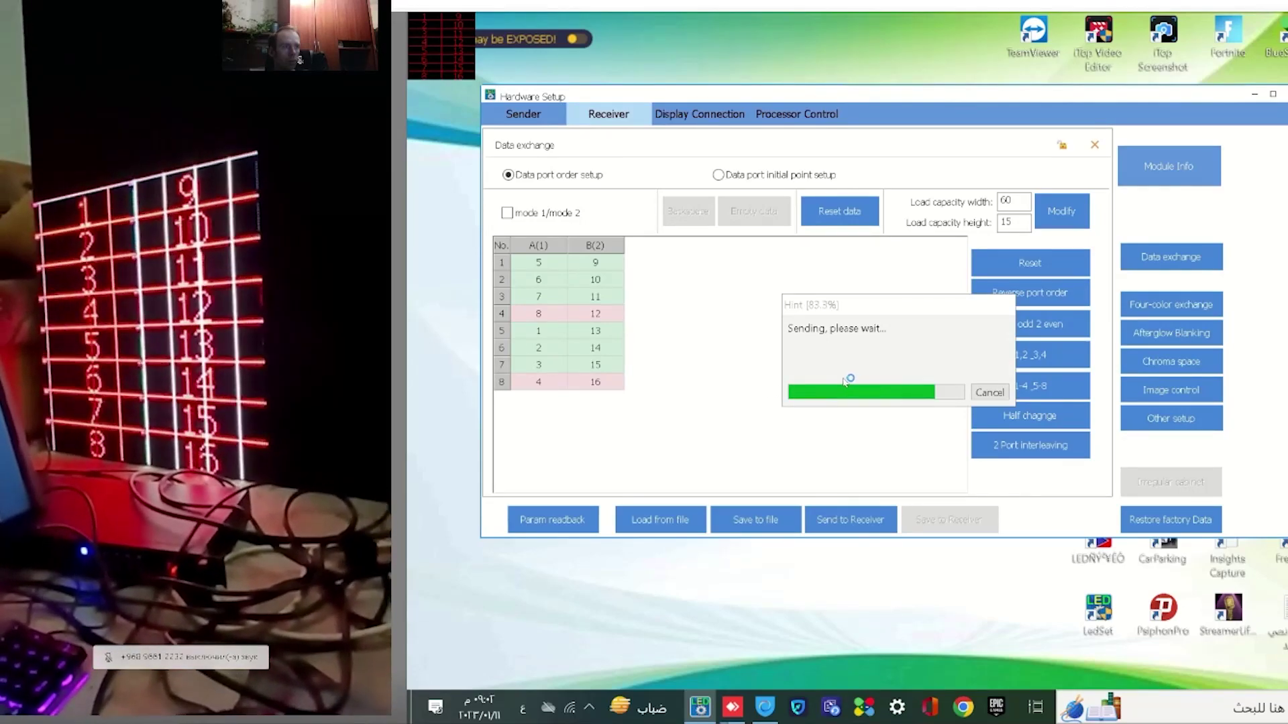
left_click(858, 362)
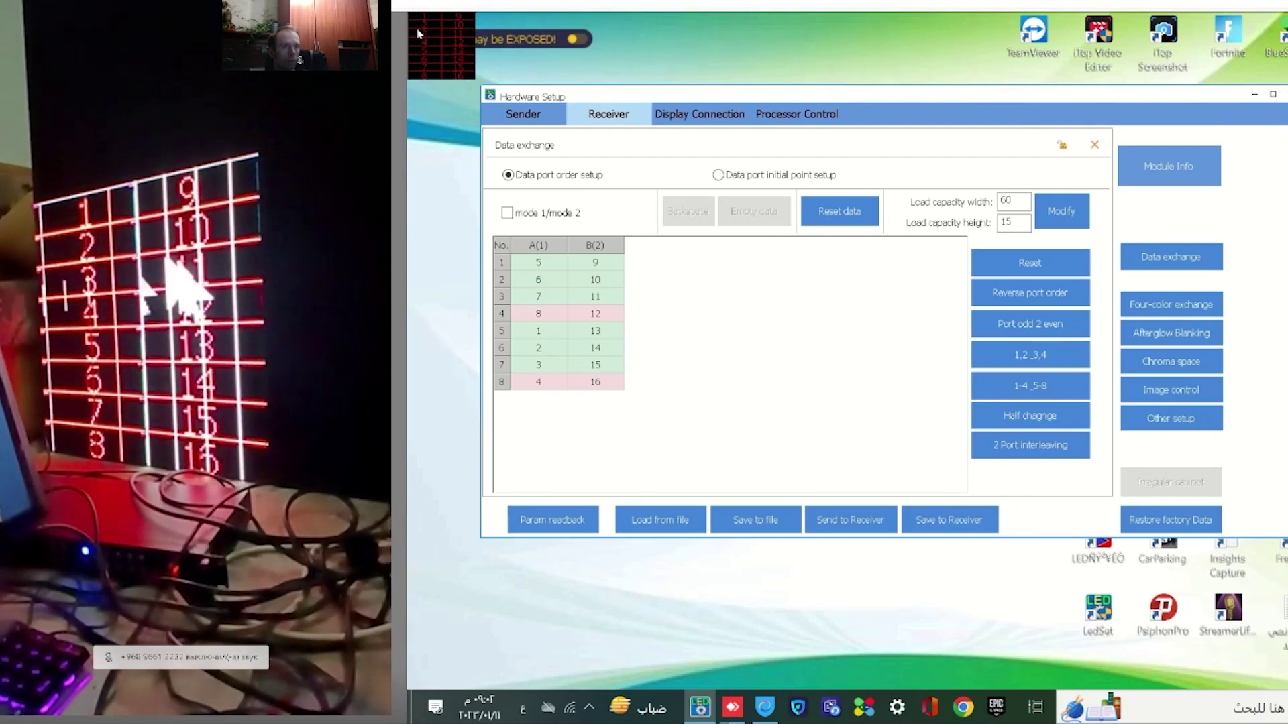
- Save the port order to the receiver, confirm that the screen is working, and close the data exchange
left_click(950, 520)
key("Return")
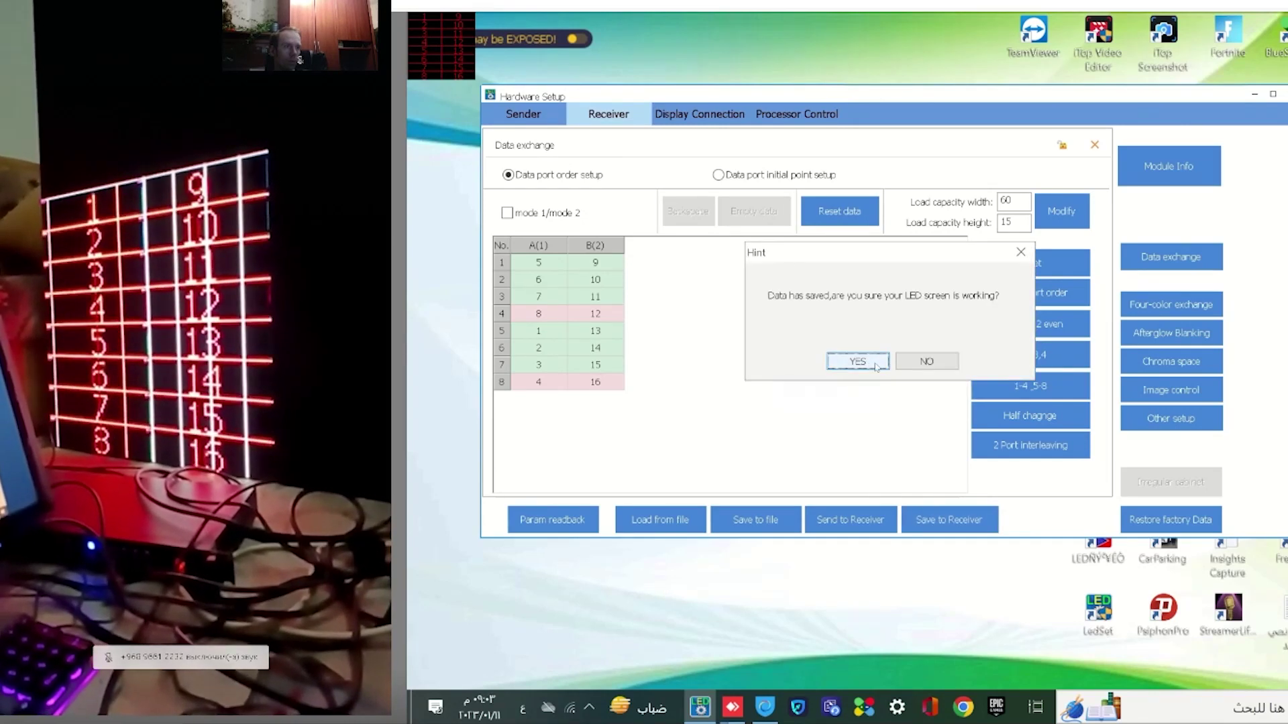
left_click(871, 366)
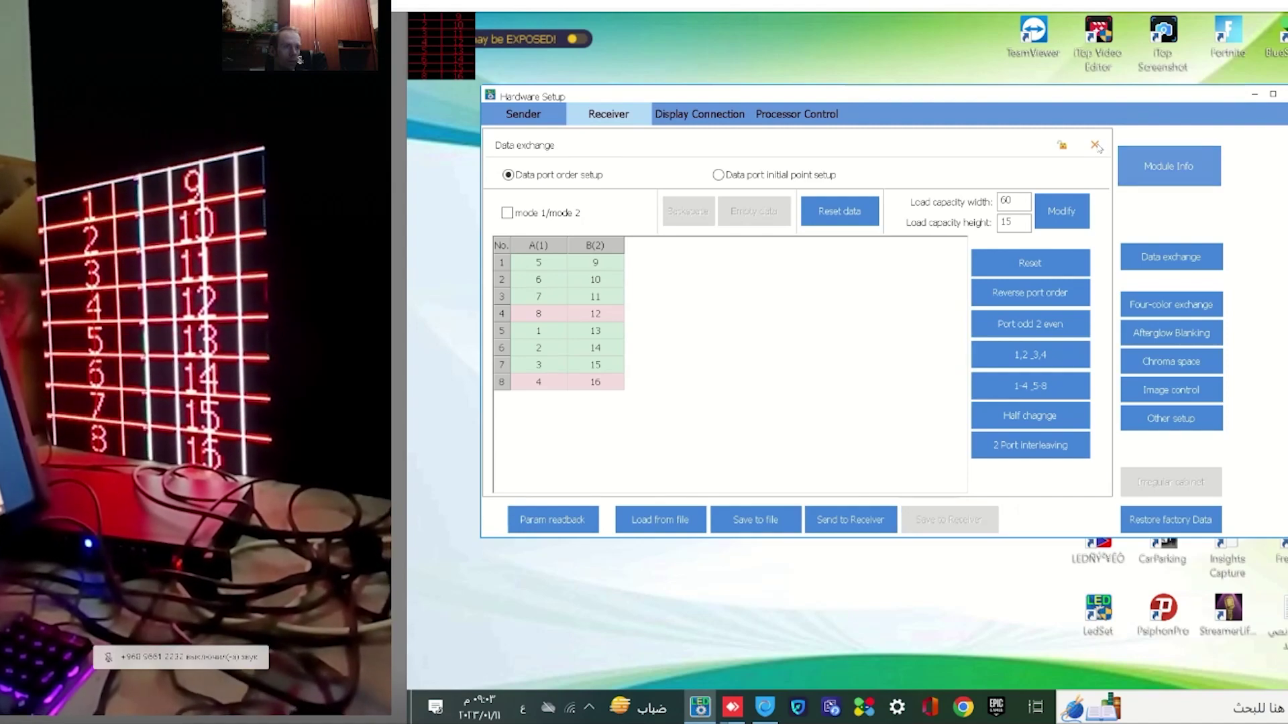
left_click(1096, 146)
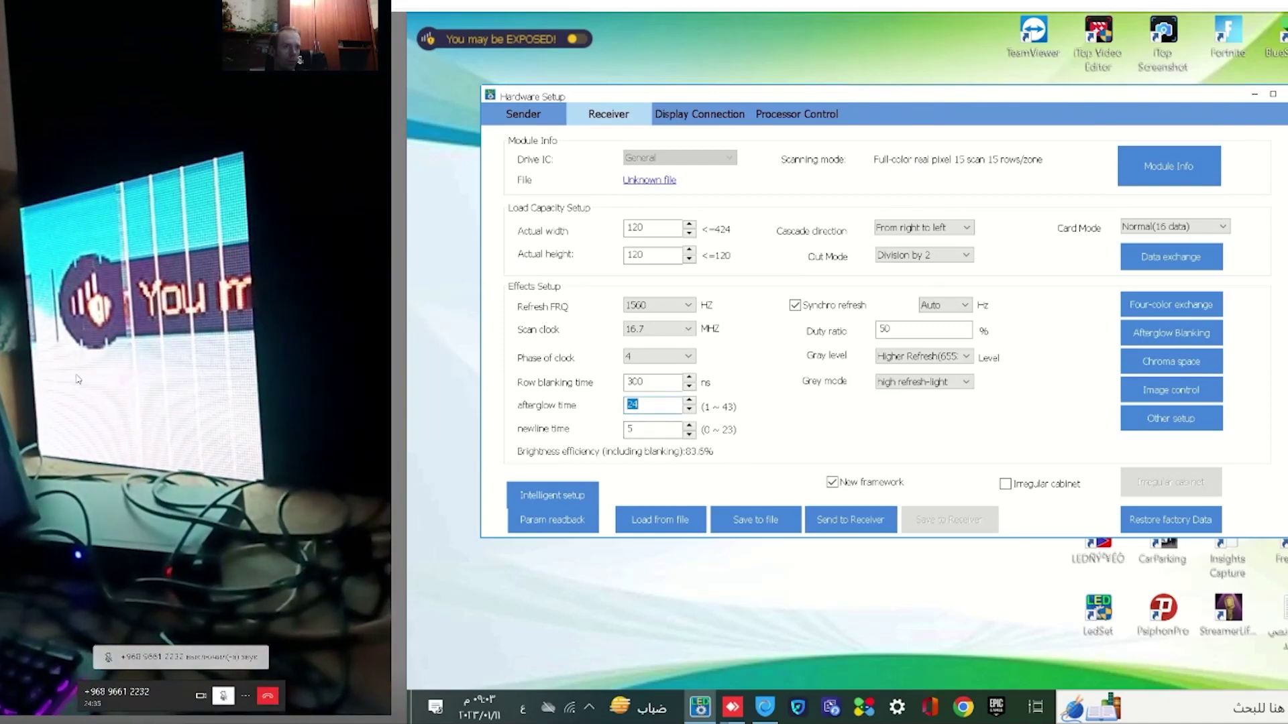
- Open the manual register table from the afterglow time setting and select the value of register 144, WidthDiv
left_click(658, 414)
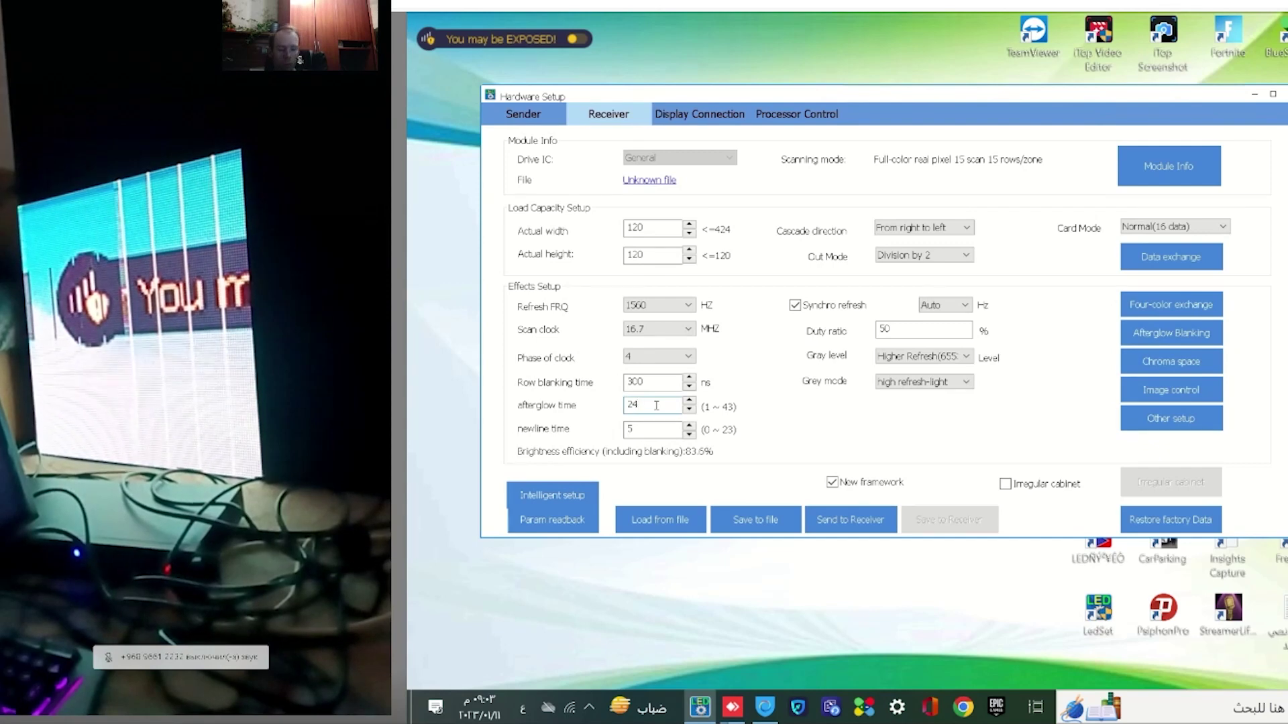
type("manual")
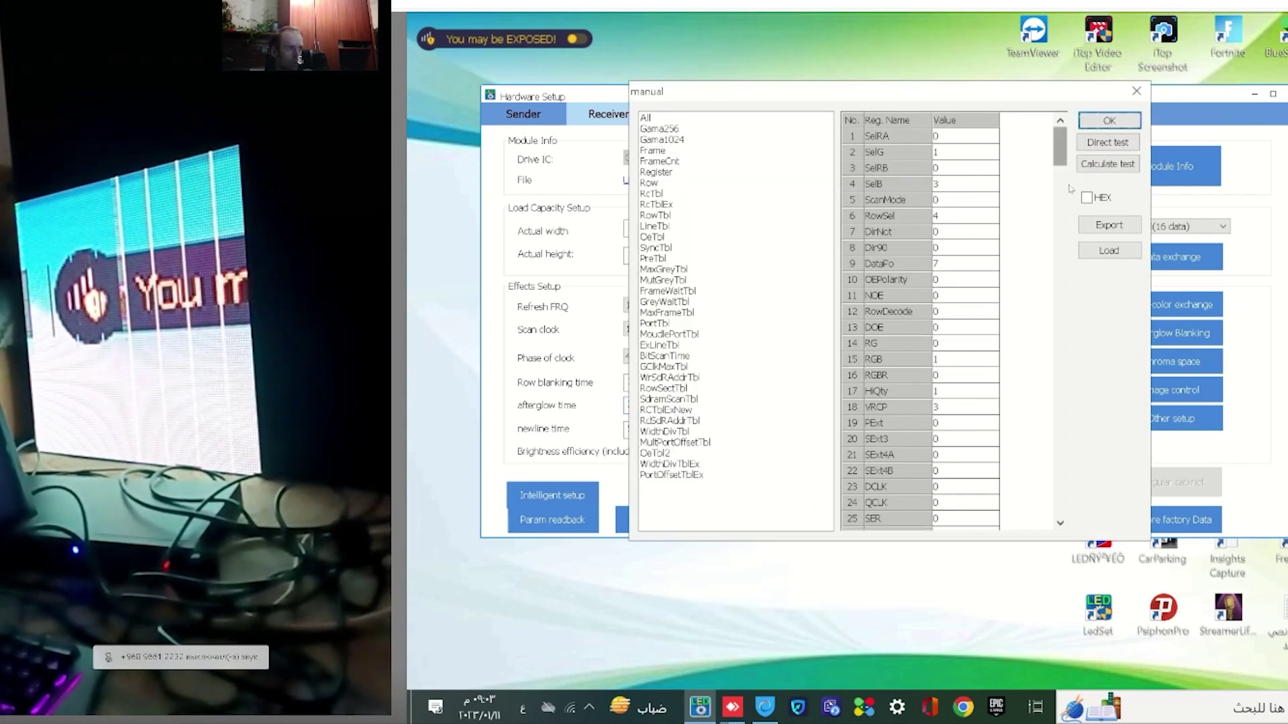
left_click_drag(1060, 147, 1062, 357)
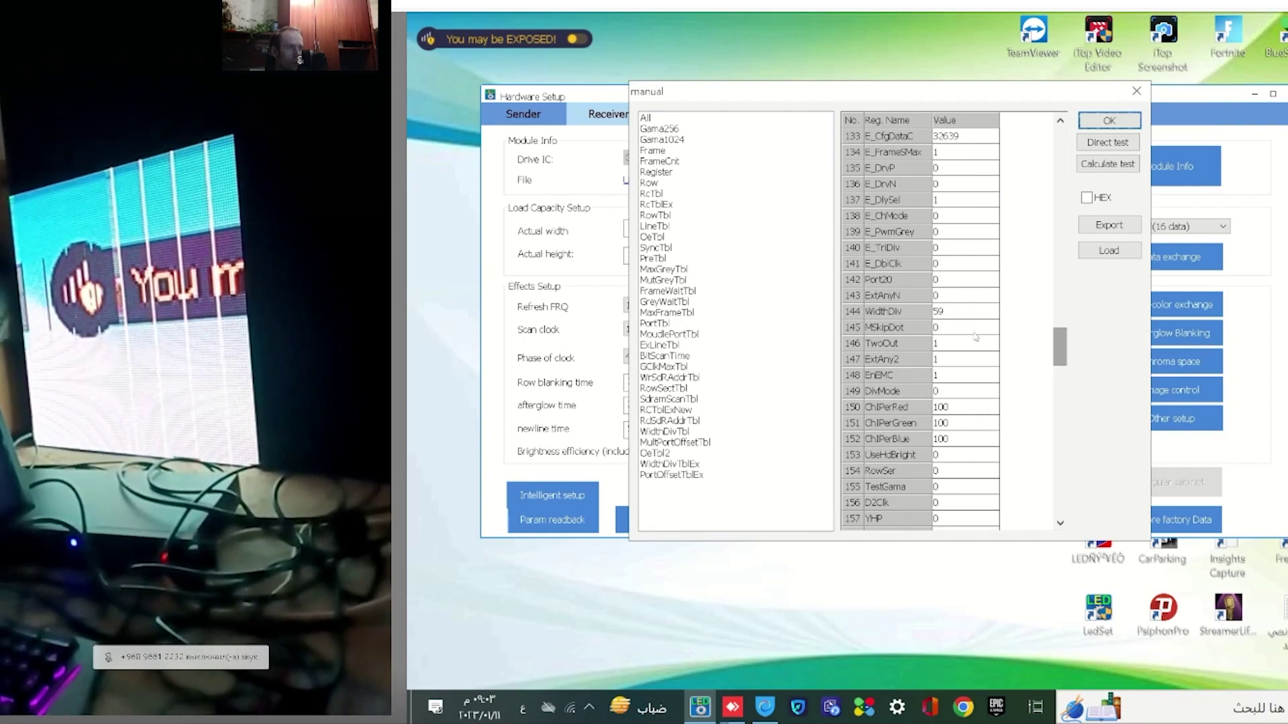
left_click(951, 312)
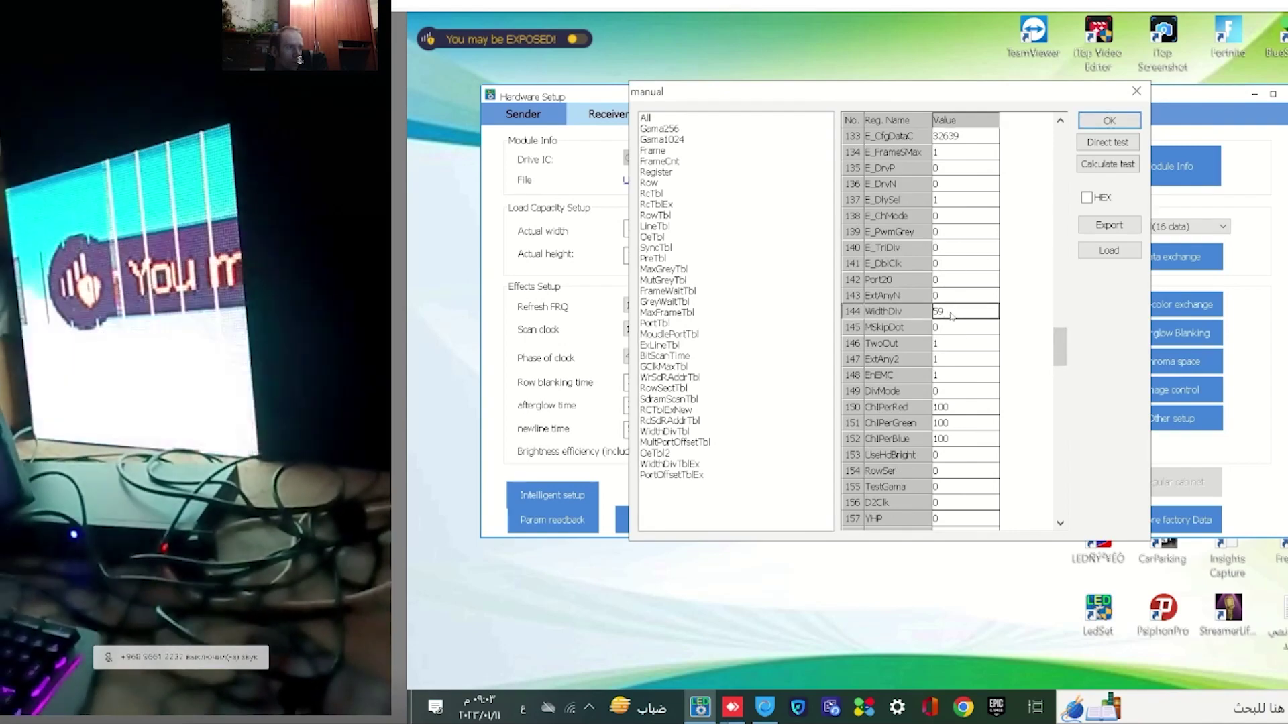
- Set register 83, WidthExt, to 1 and run a direct test on the LED screen
scroll(951, 316, "up", 4)
scroll(937, 391, "up", 5)
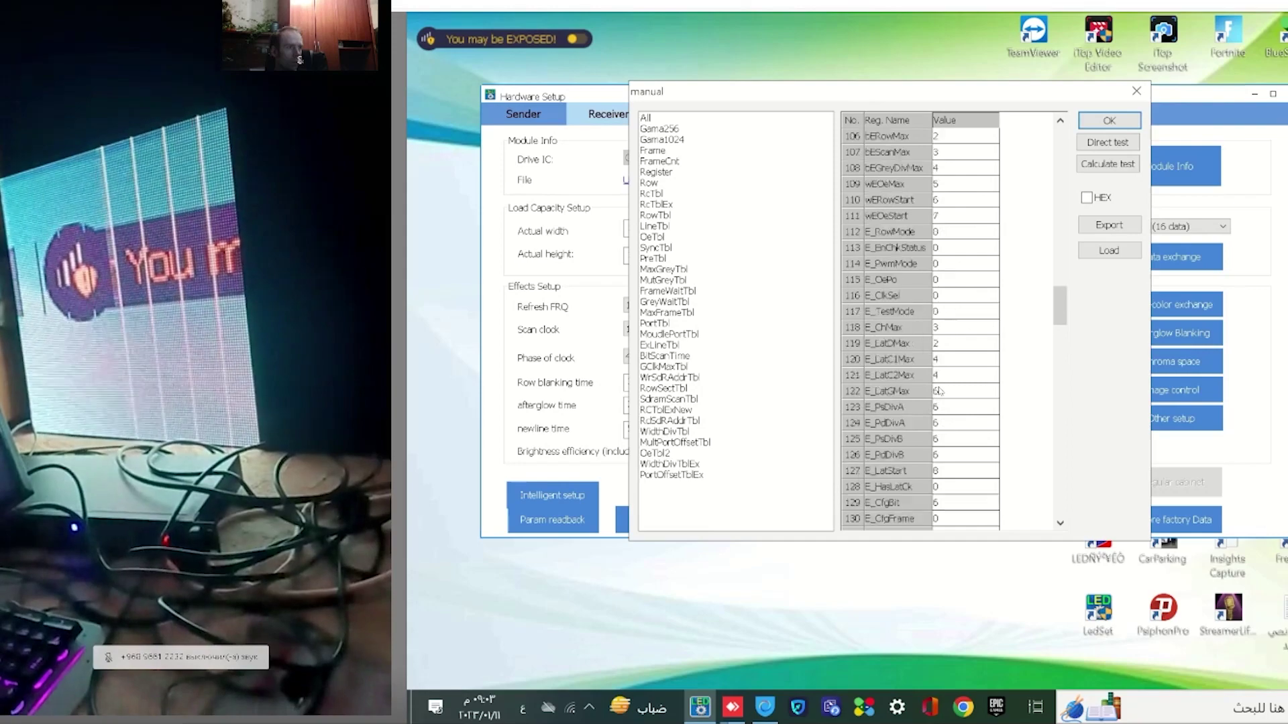
scroll(961, 362, "up", 10)
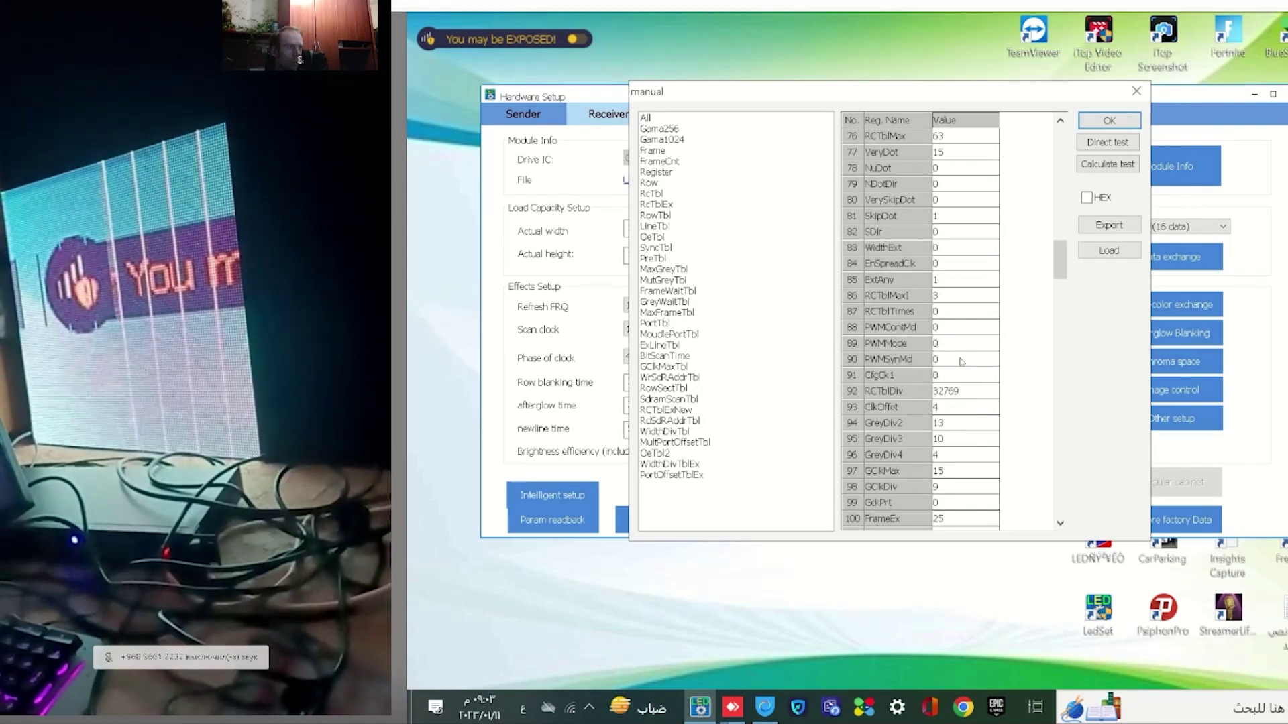
left_click(945, 250)
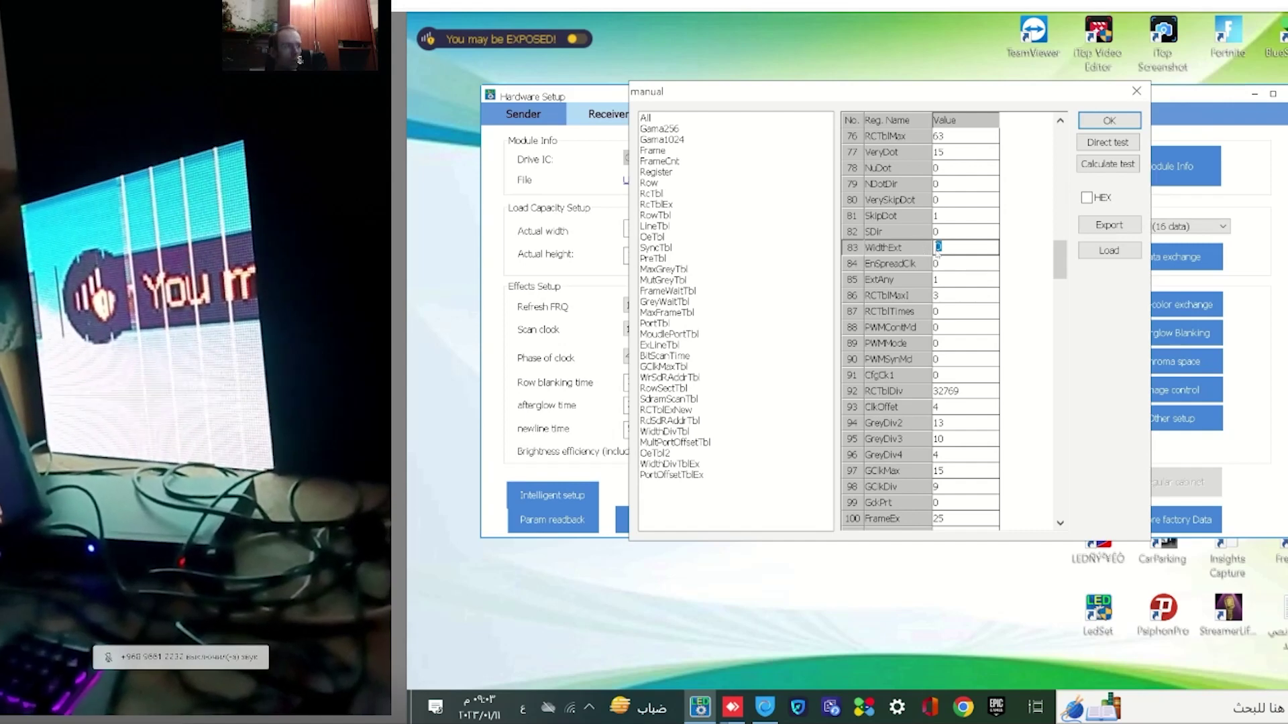
left_click(959, 232)
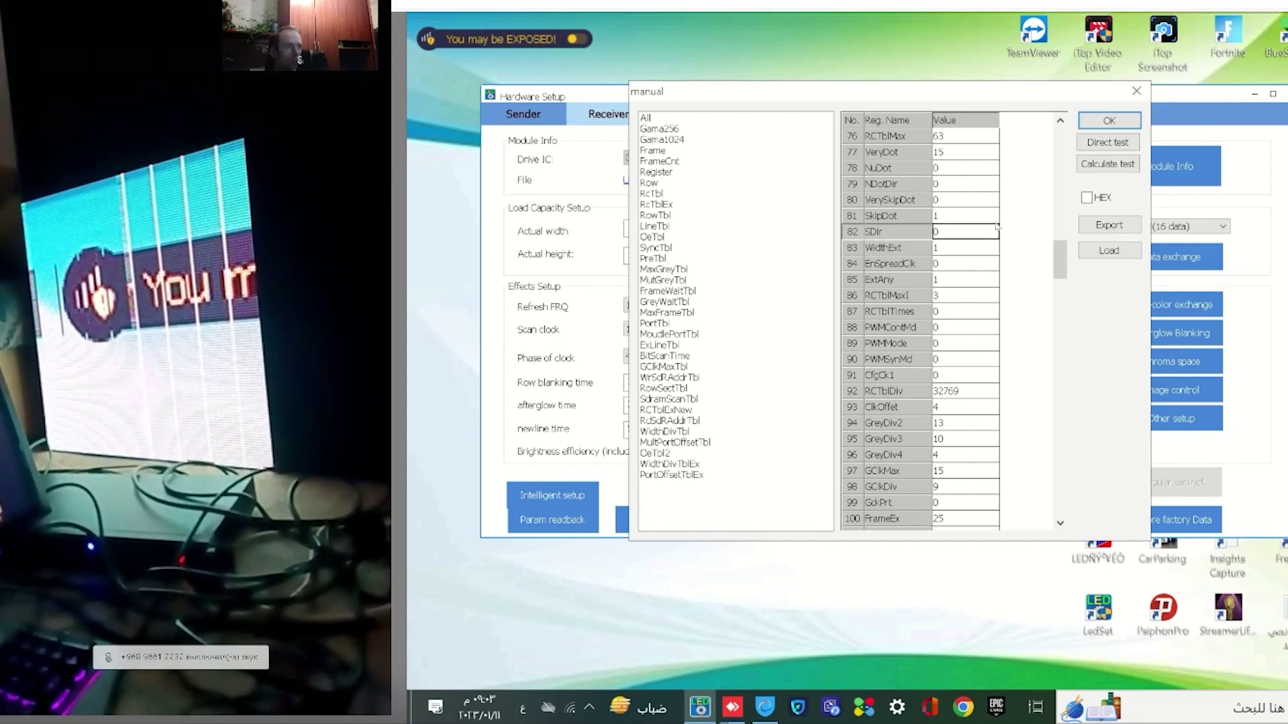
left_click(1098, 145)
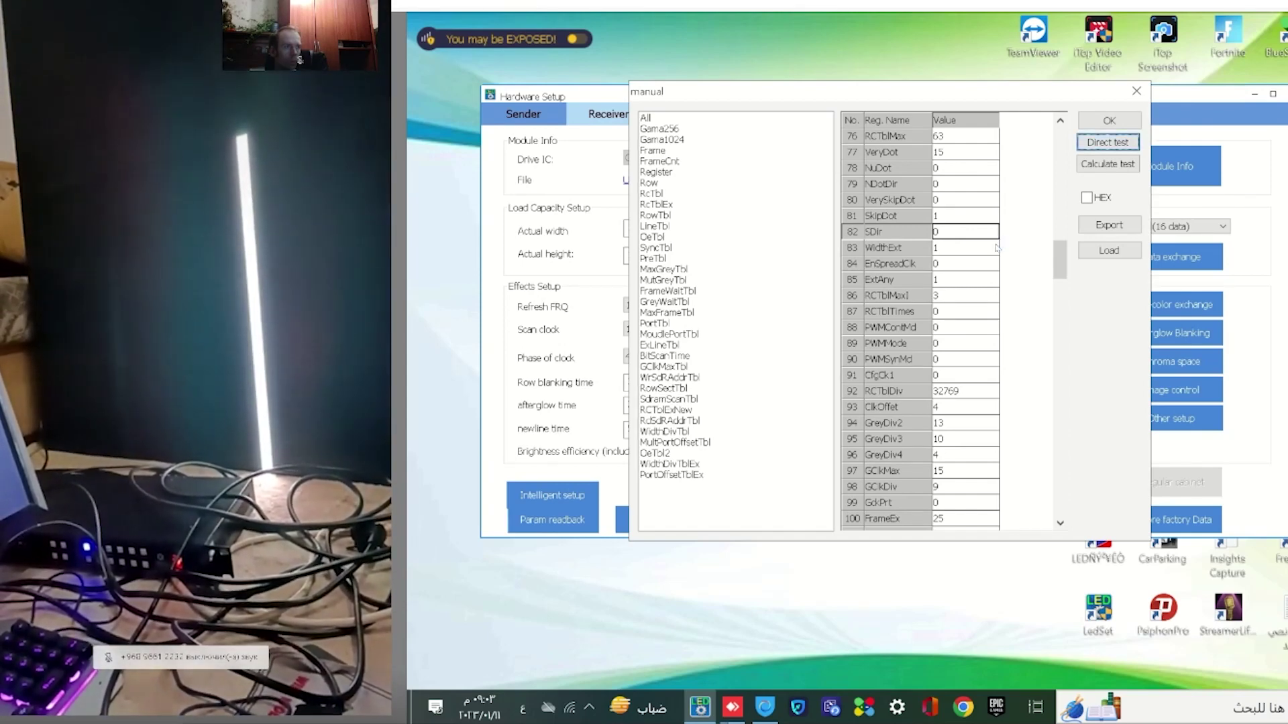
- Set the WidthExt register back to 0 and repeat the direct test
left_click(959, 251)
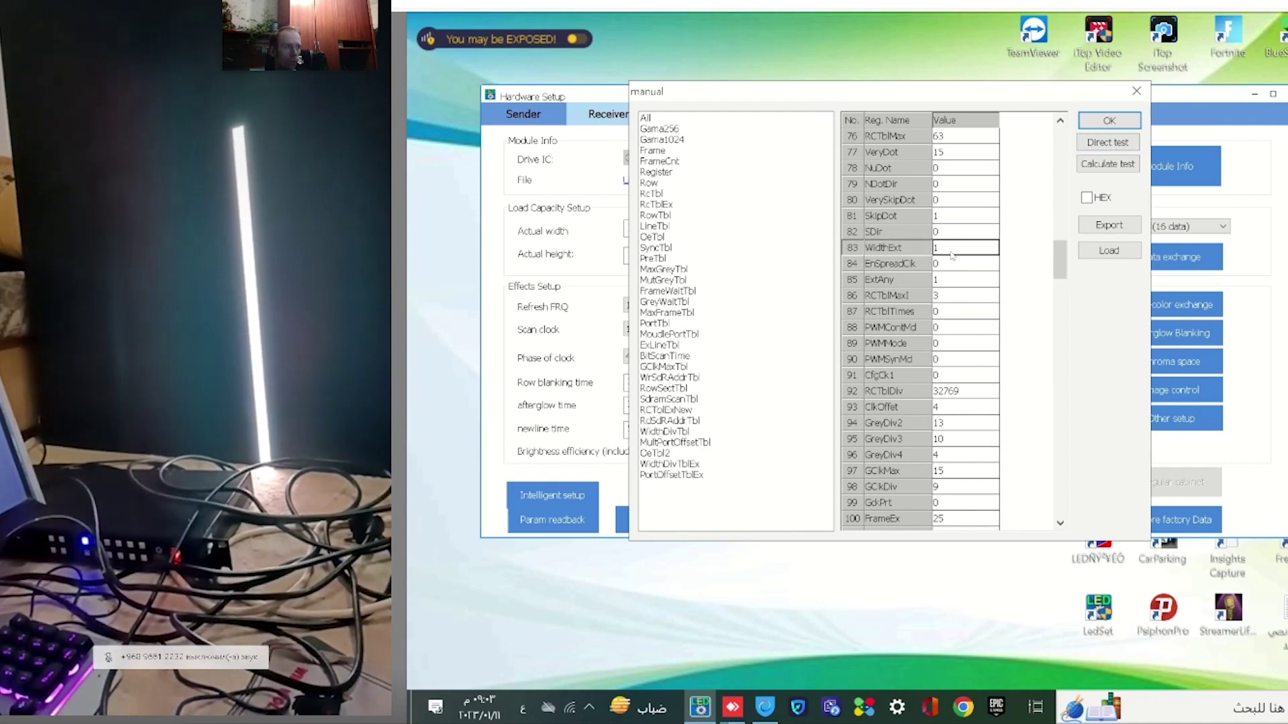
left_click_drag(952, 255, 902, 250)
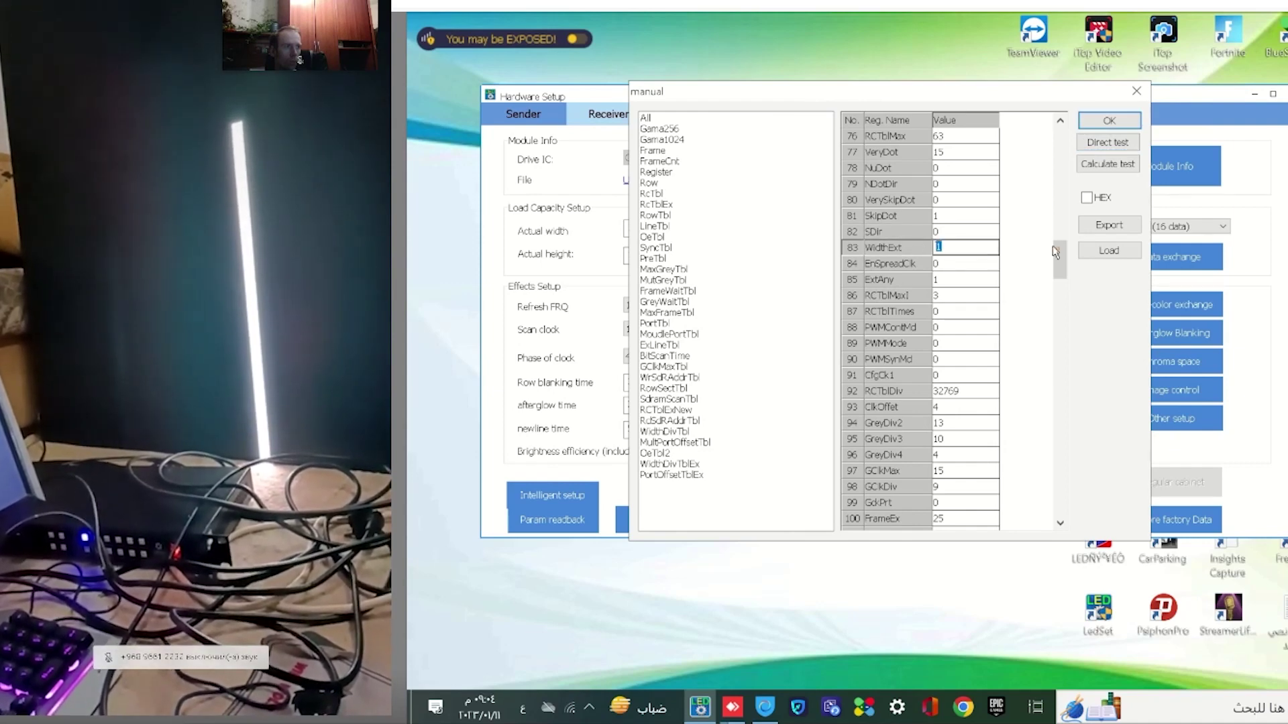
left_click(1108, 142)
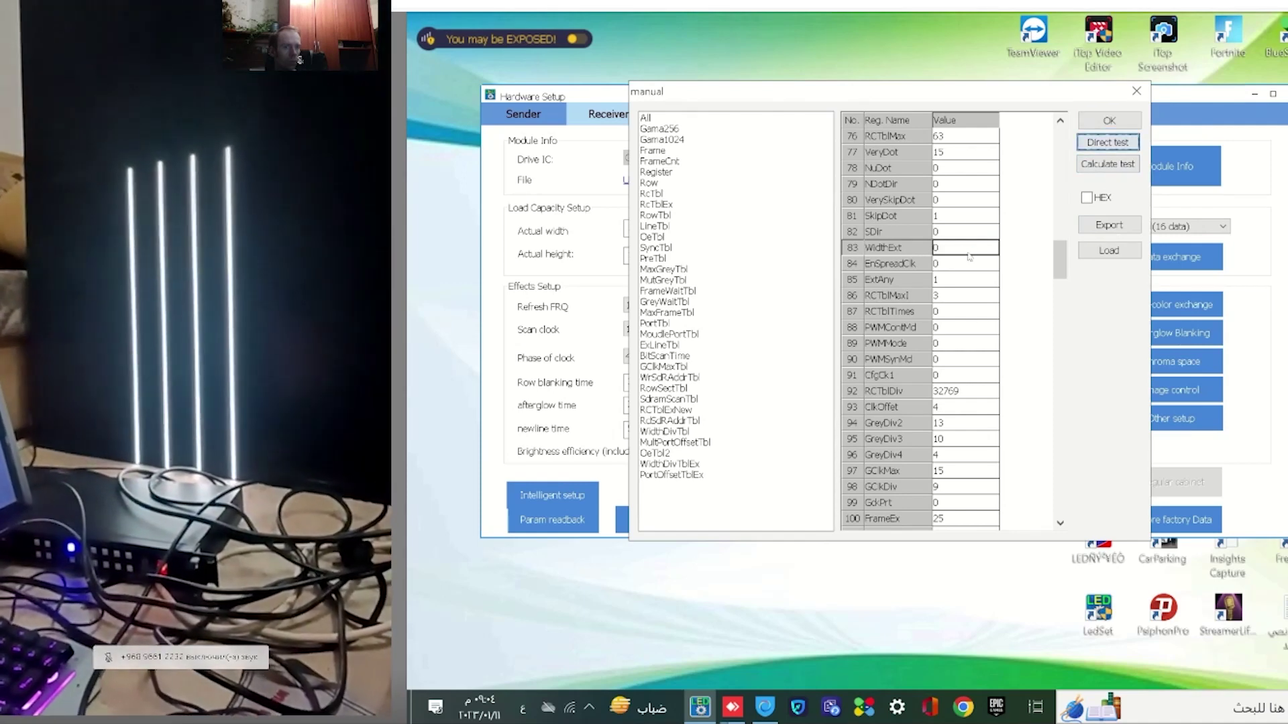
- Set the WidthExt register to 1 again and run the direct test
left_click(947, 253)
double_click(948, 253)
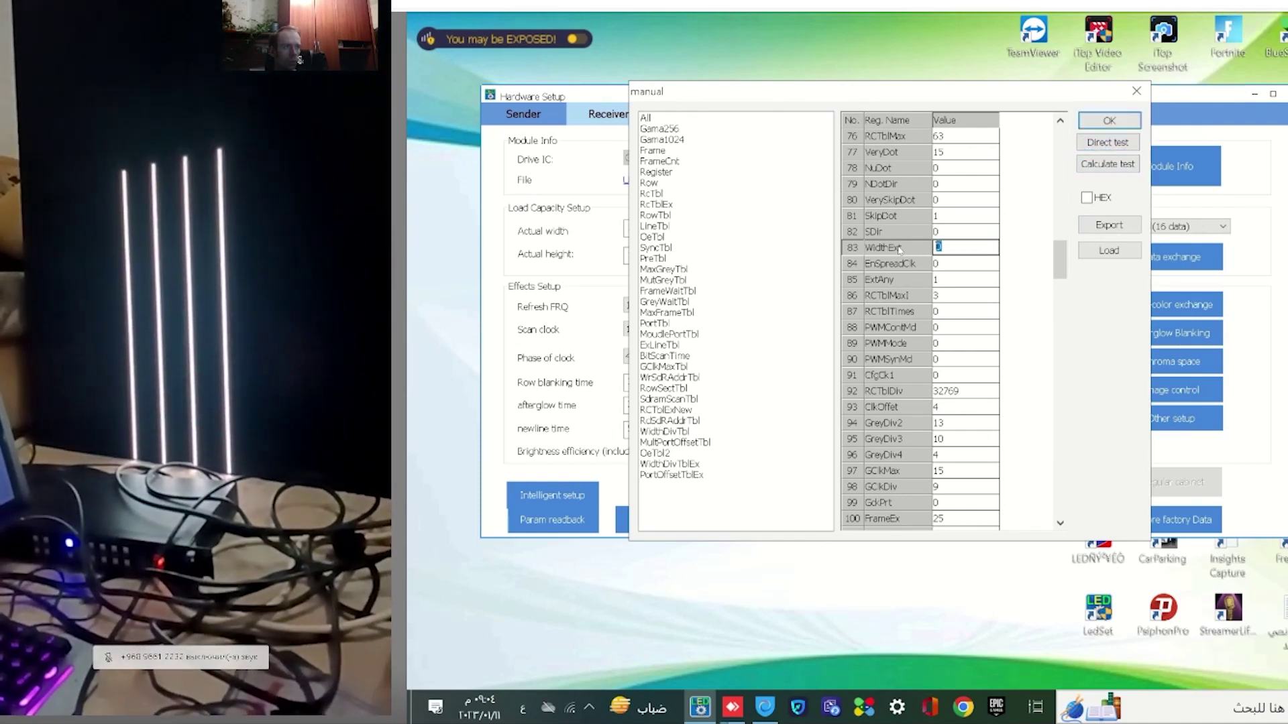
type("1")
left_click(1092, 149)
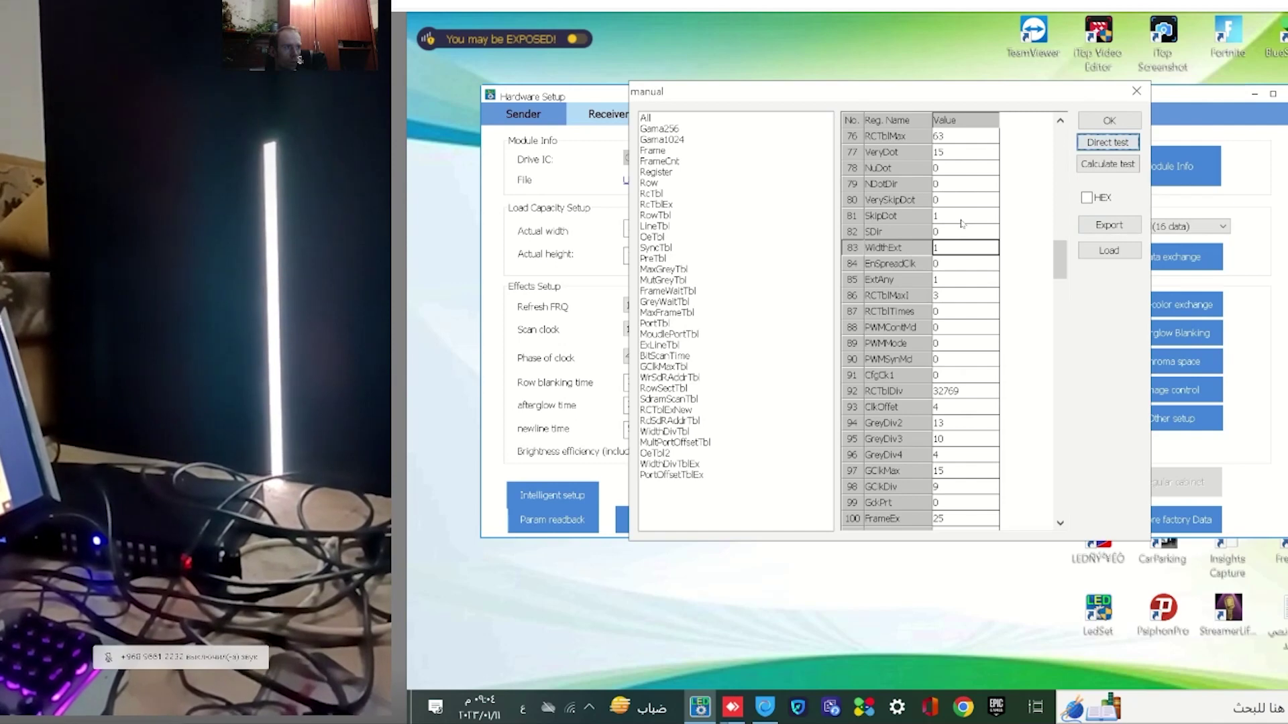
- Set register 80, VerySkipDot, to 59 and run a direct test
scroll(962, 224, "up", 3)
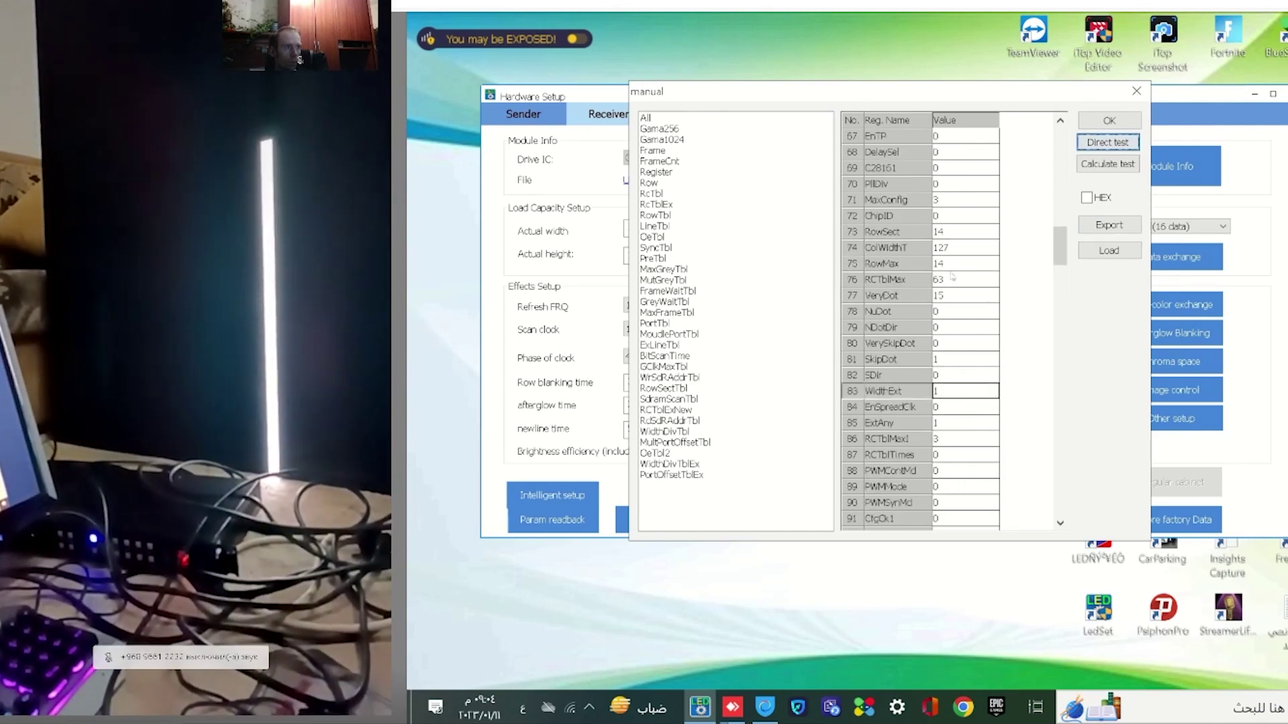
left_click(948, 344)
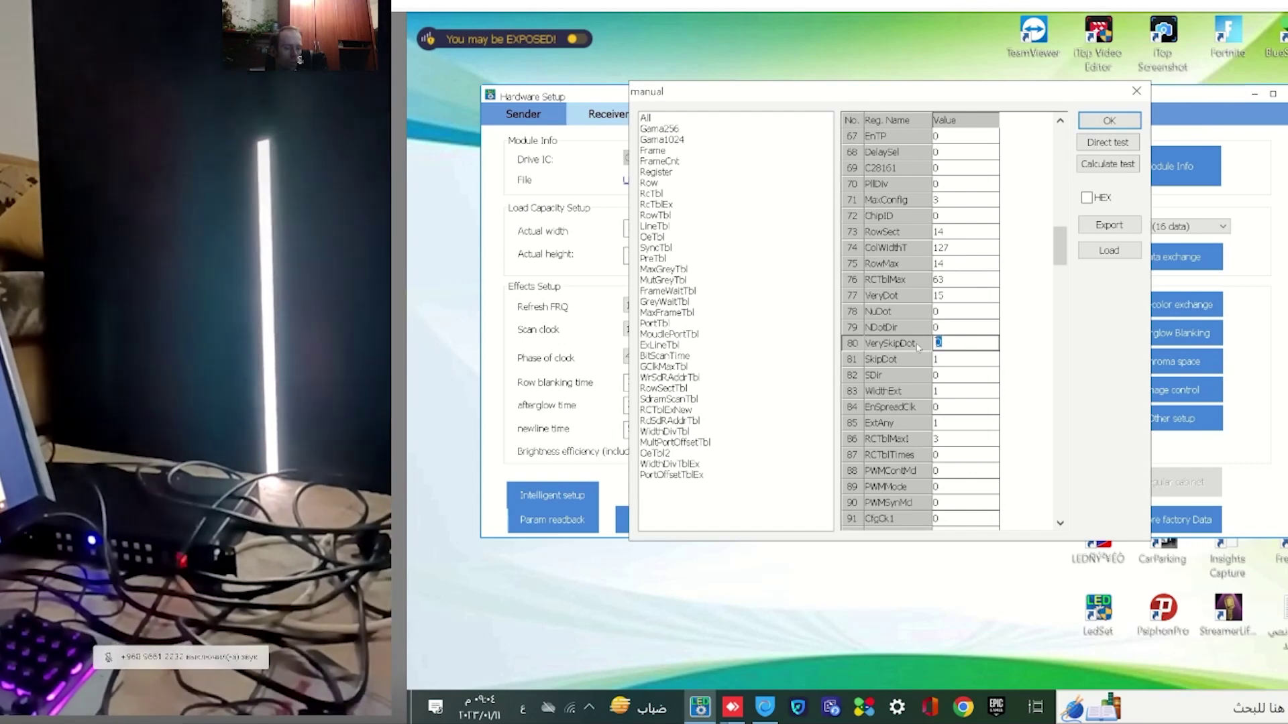
left_click(966, 358)
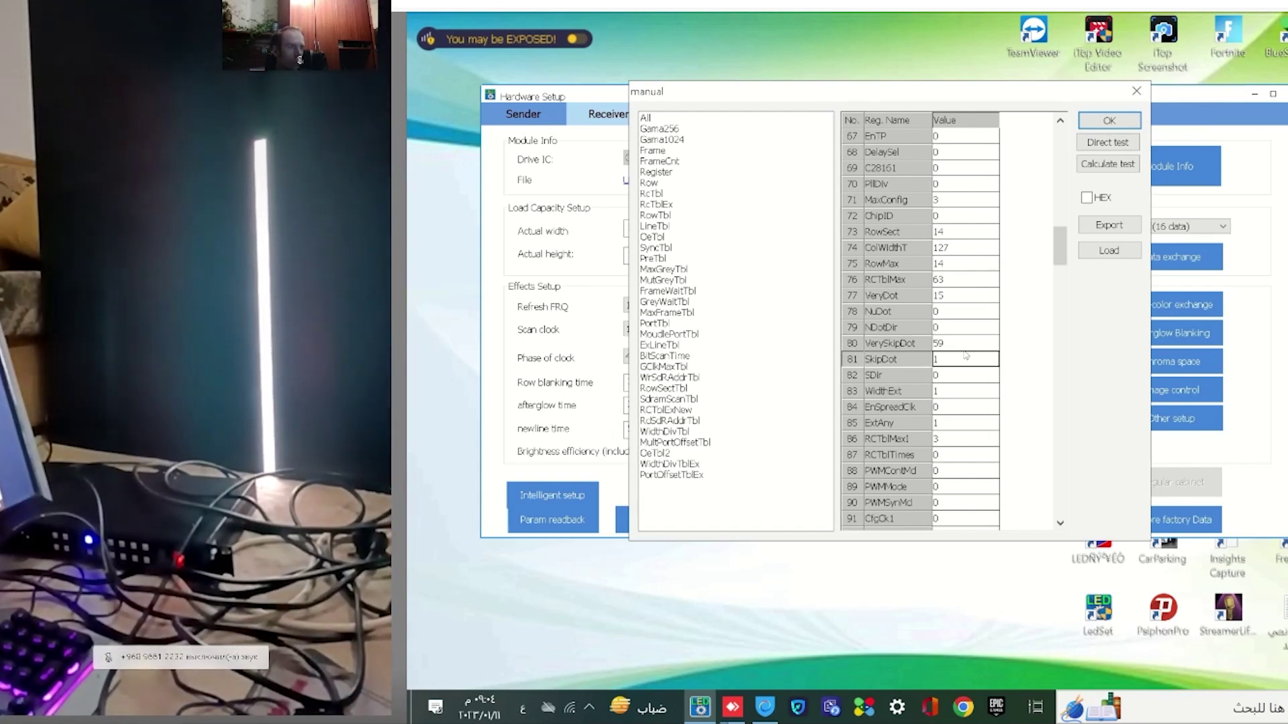
left_click(963, 345)
left_click(1102, 143)
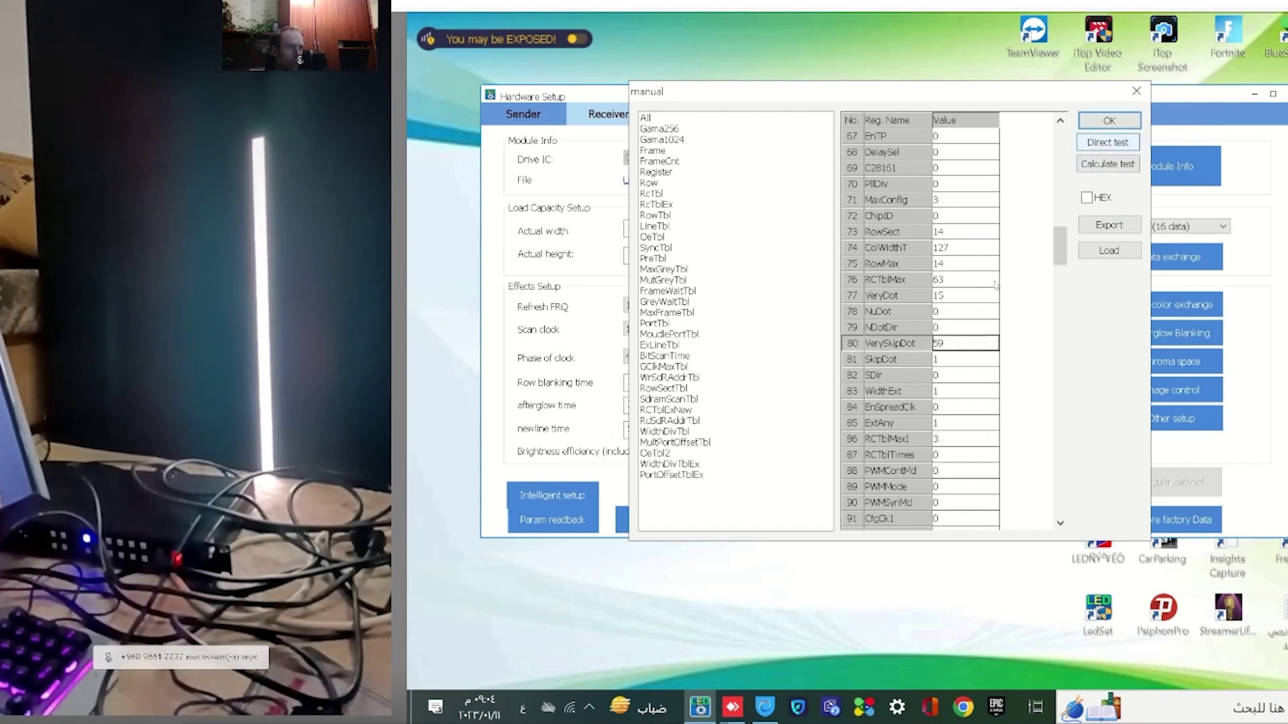
- Set register 81, SkipDot, to 5, run a direct test, and accept the manual register changes
left_click(949, 365)
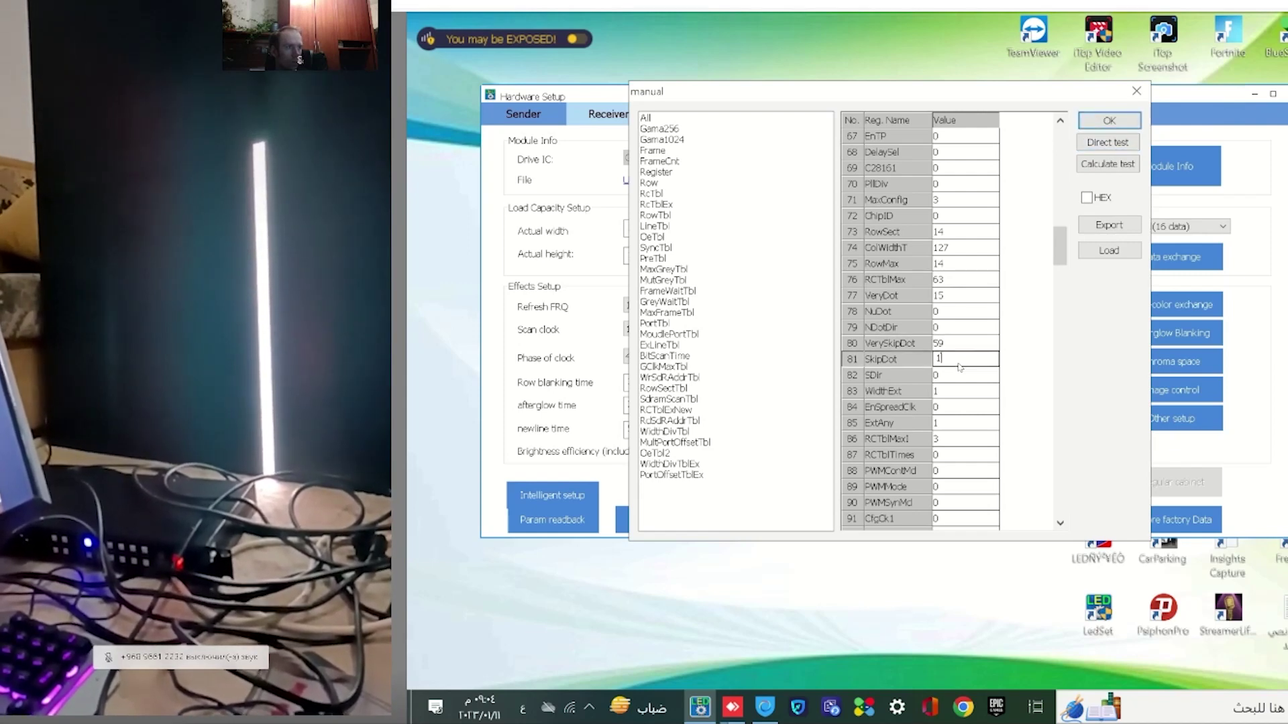
left_click(974, 344)
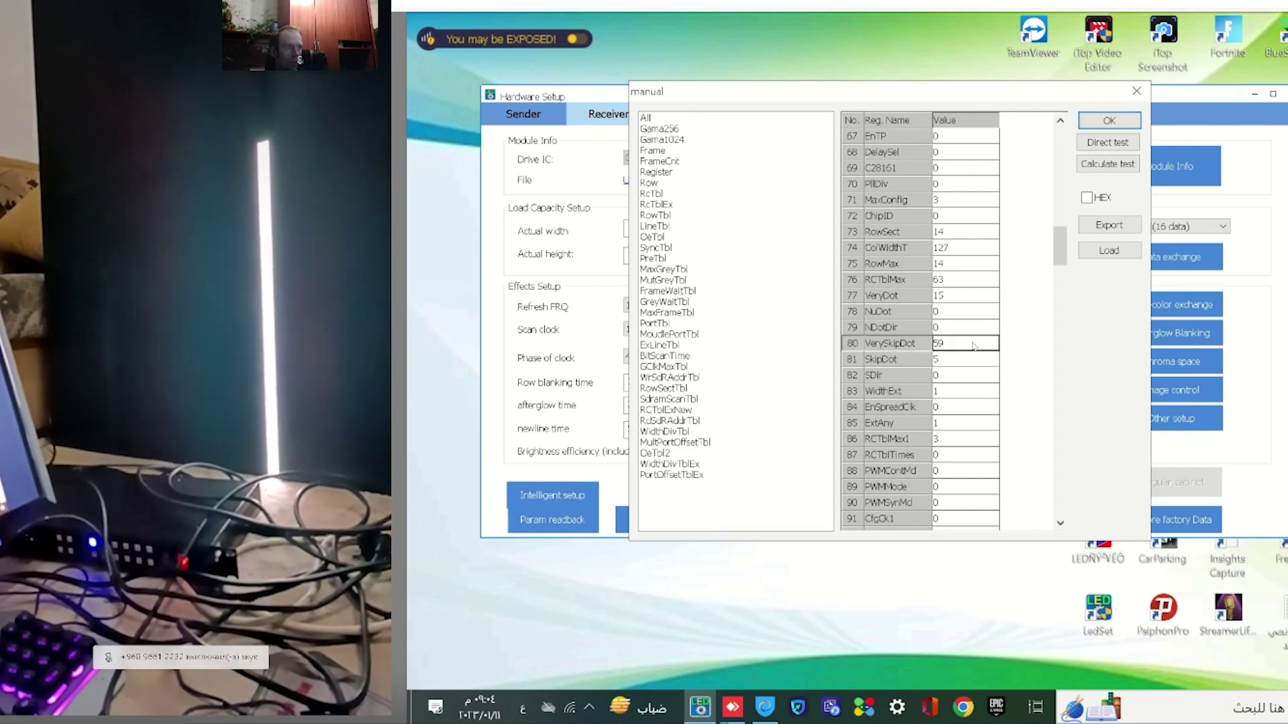
left_click(1106, 143)
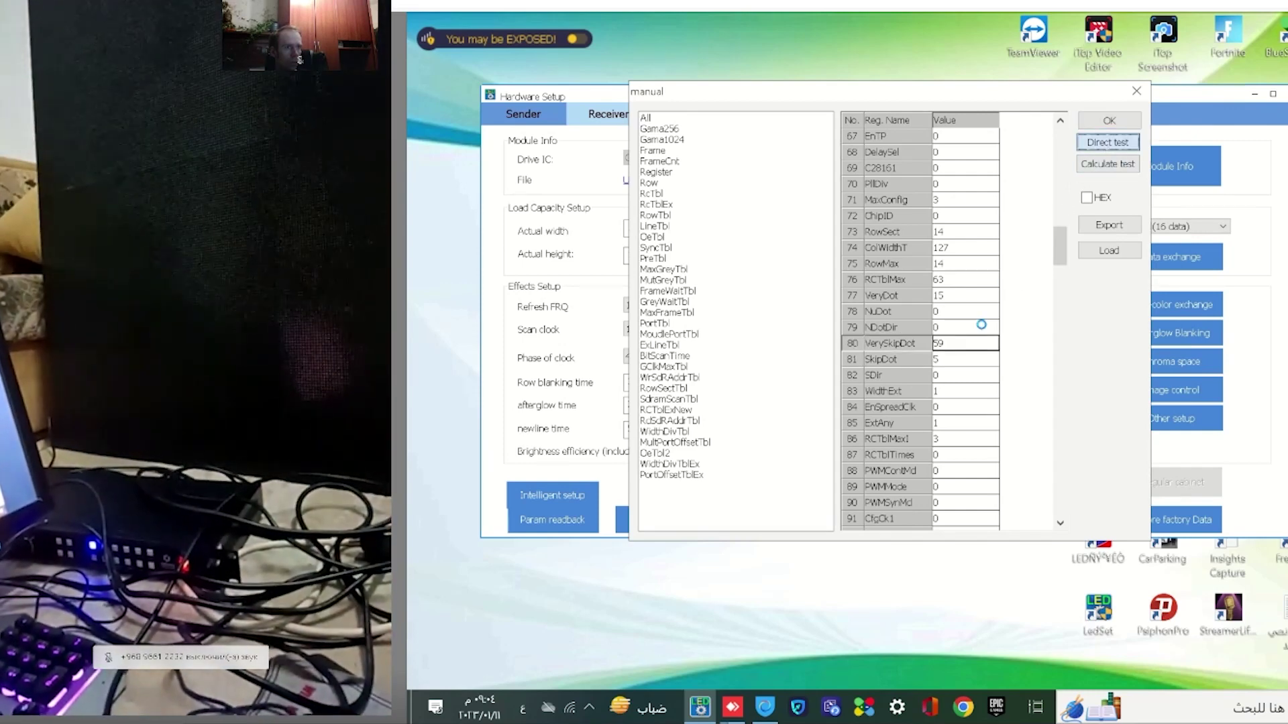
left_click(1121, 124)
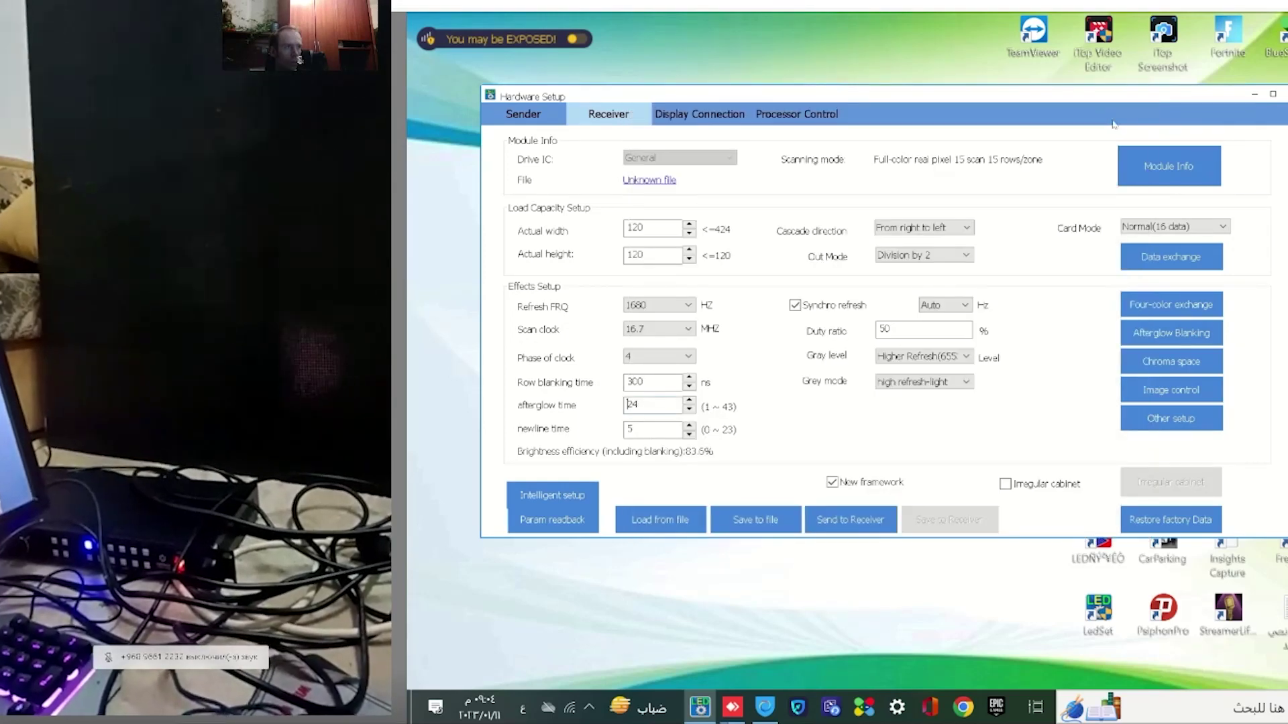
- Send the updated parameters to all cards, resetting card and sender starting coordinates, and confirm that the LED screen is working
left_click(856, 525)
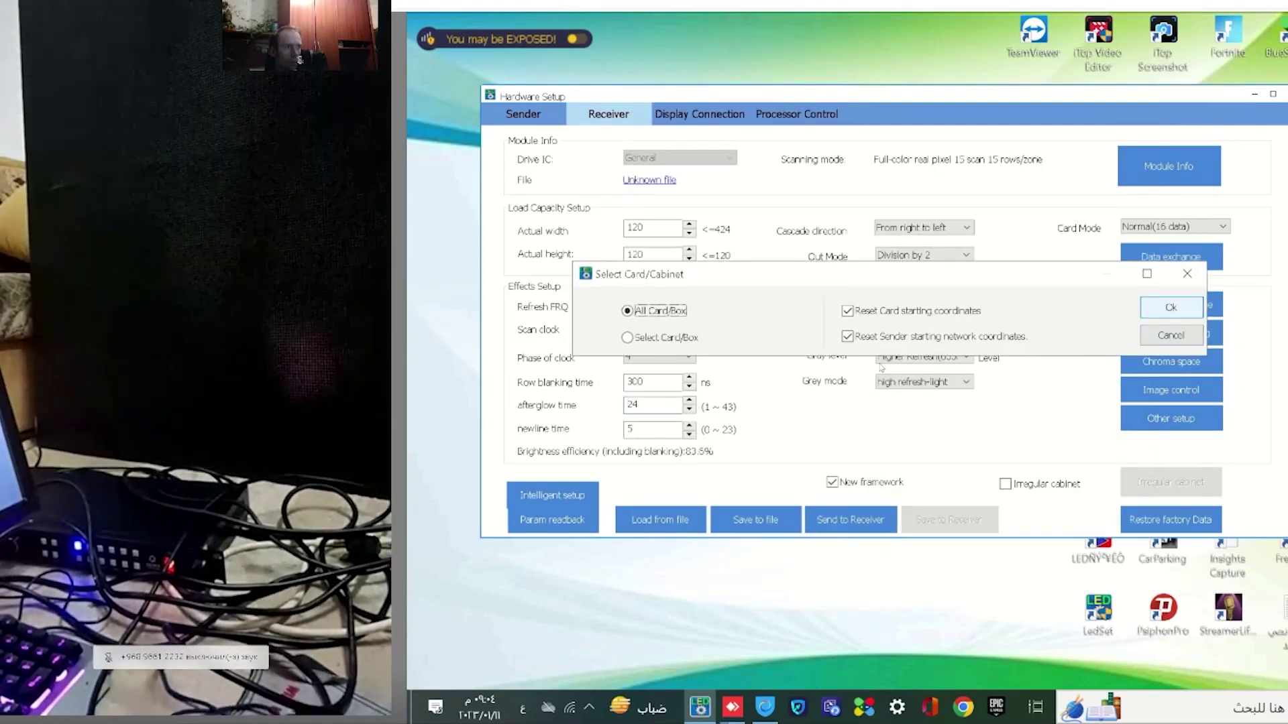
key("Return")
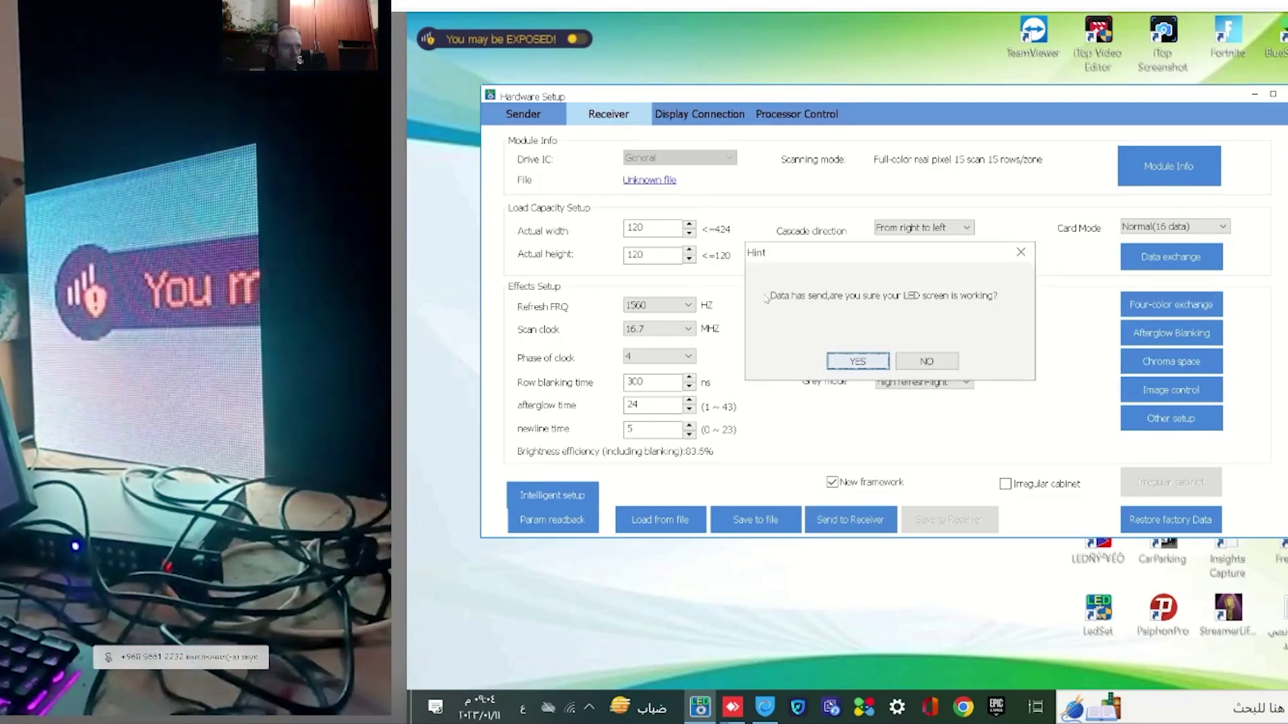
left_click(859, 361)
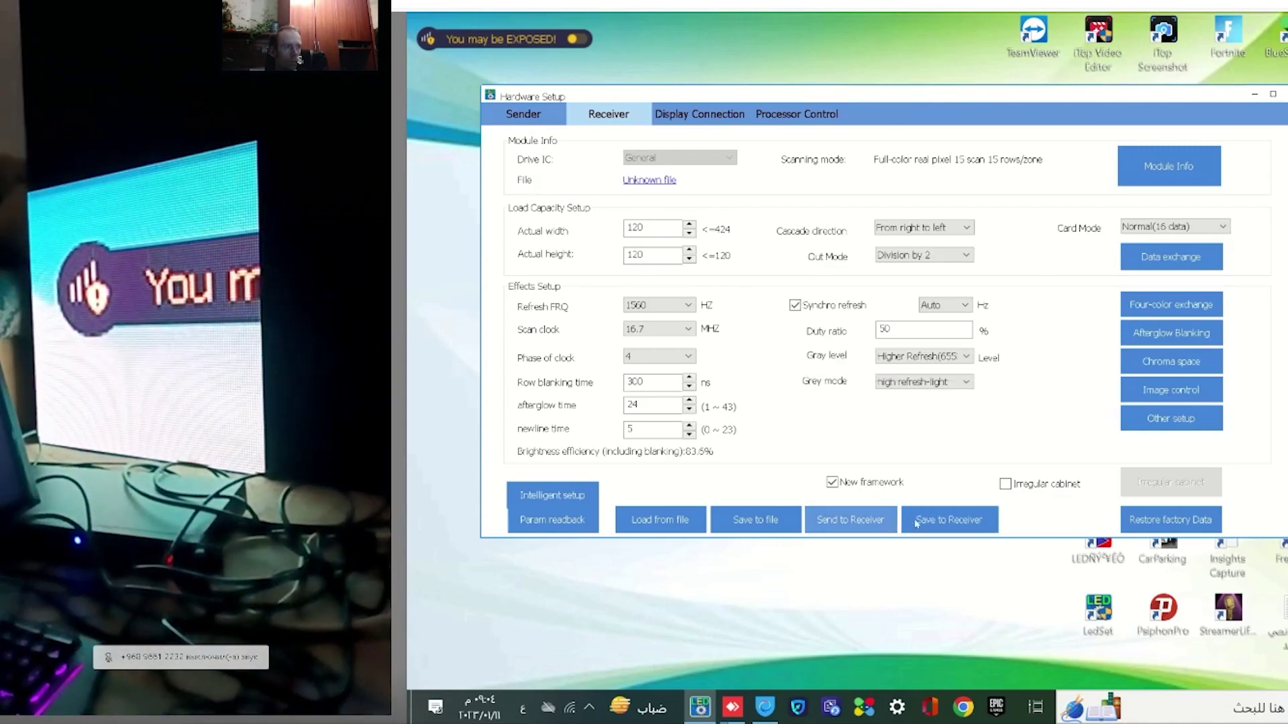
- Save the parameters permanently to all receiver cards, resetting the starting coordinates, and confirm that the screen is working
left_click(933, 522)
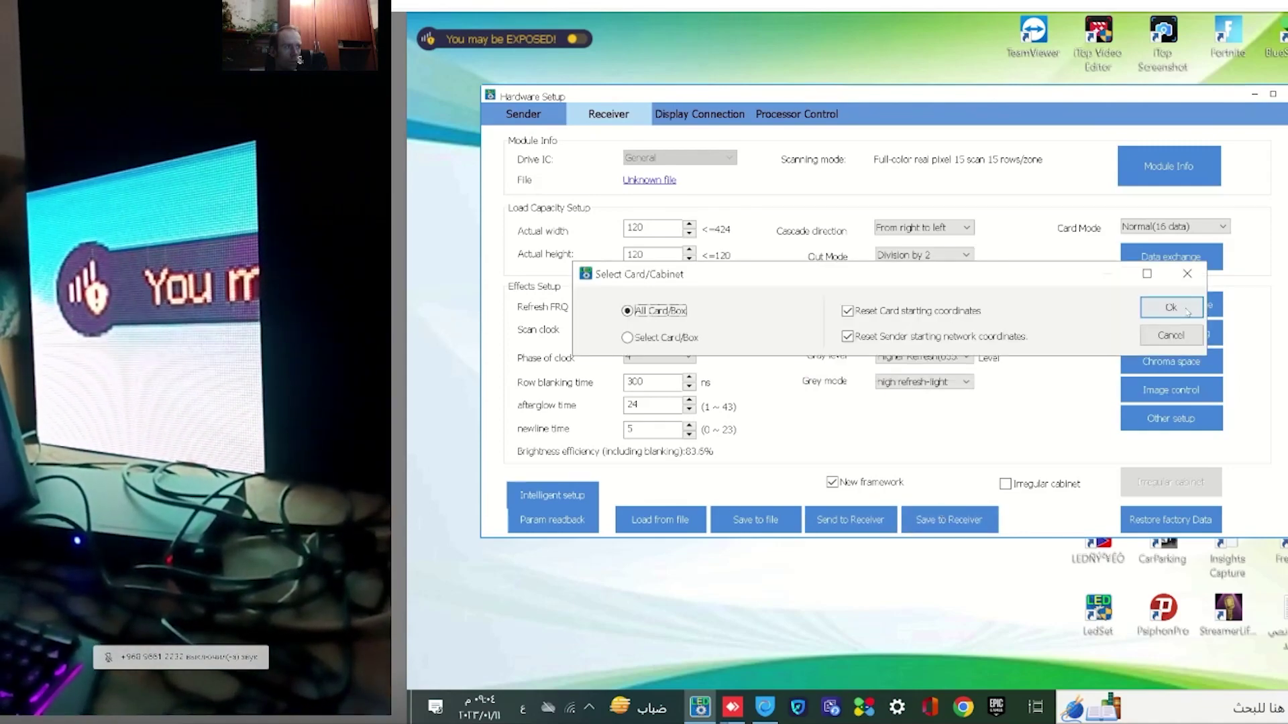
left_click(1185, 309)
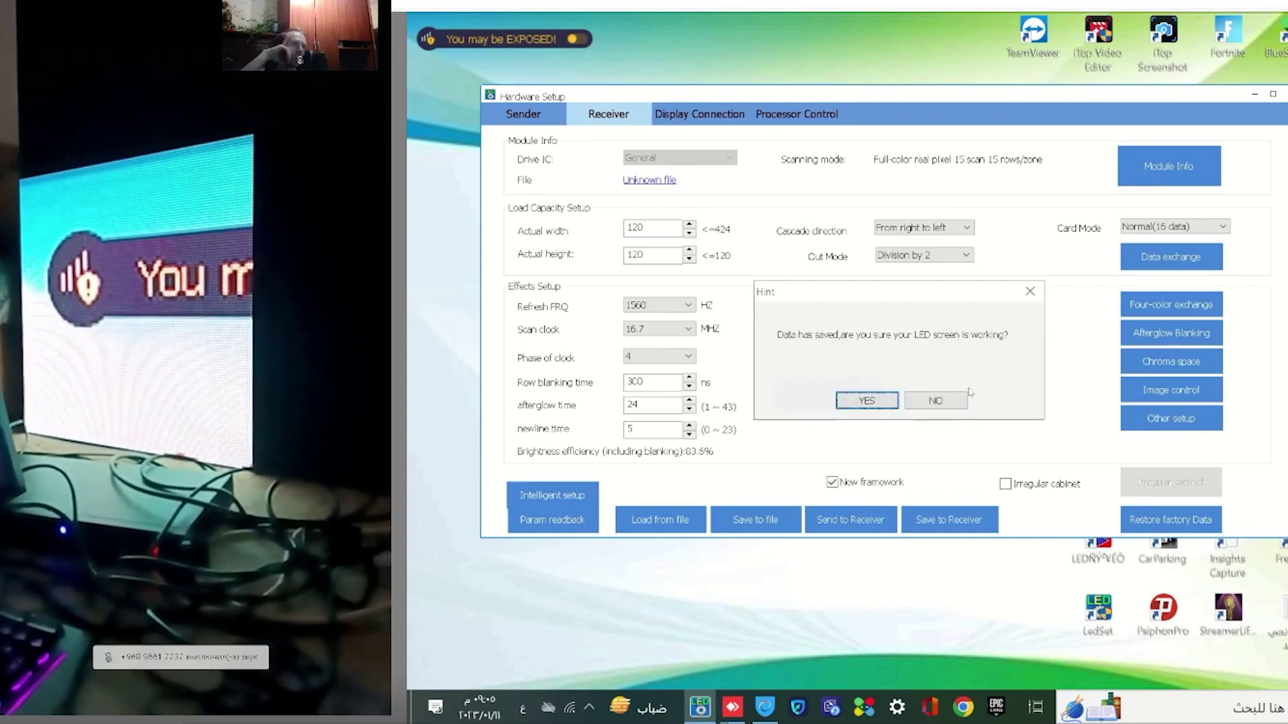
left_click(847, 401)
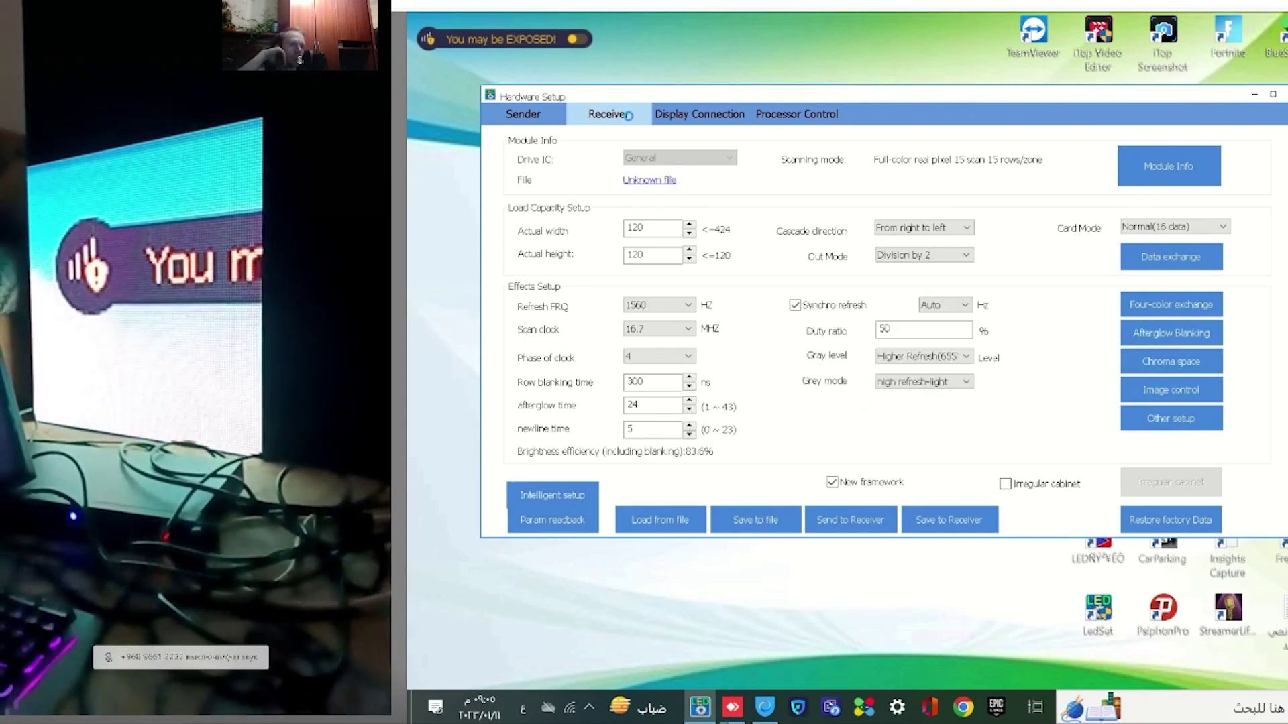
- Save the receiver card configuration to the SetData folder as an RCG file named P4.81_120_120_15_SCAN
left_click_drag(700, 99, 719, 125)
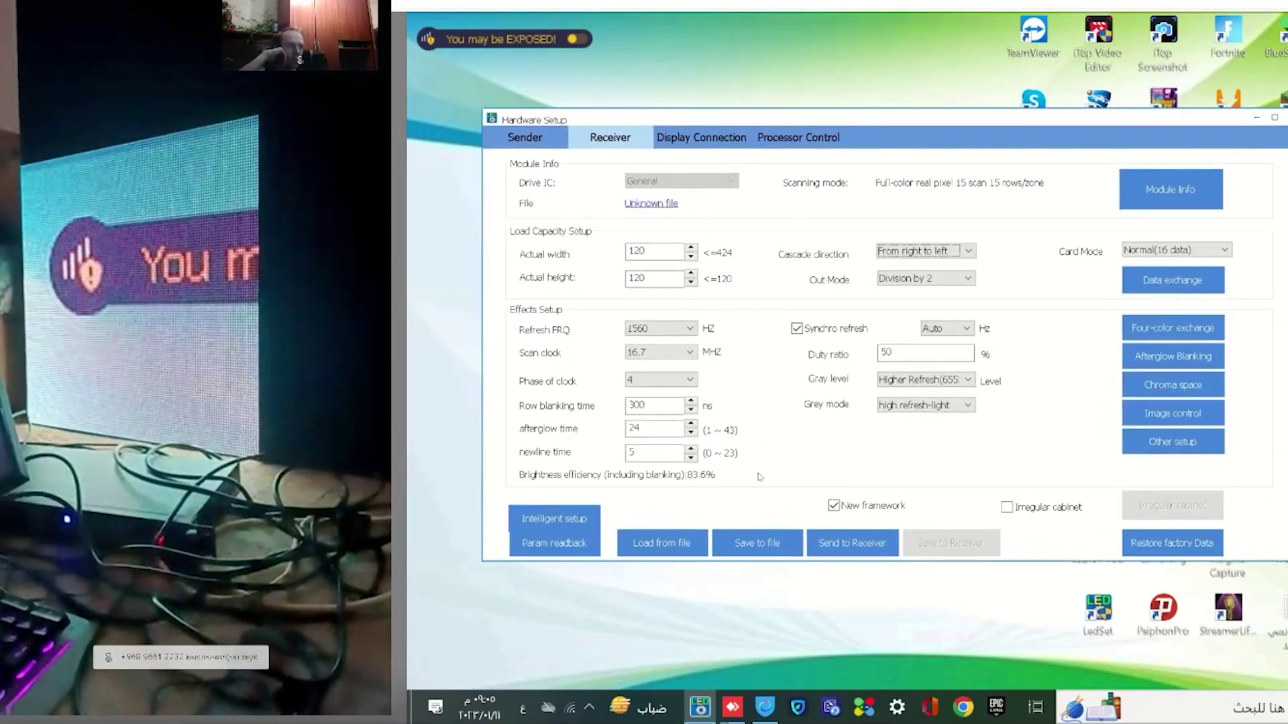
left_click(748, 545)
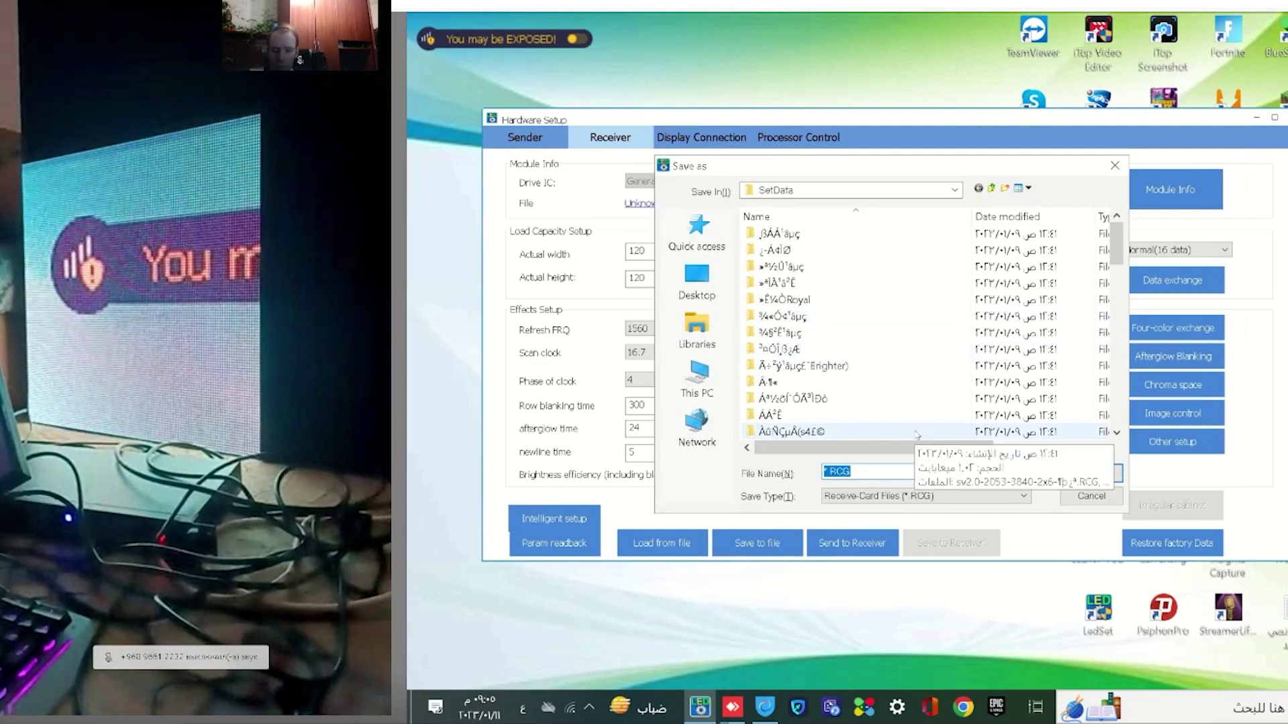
type("p4")
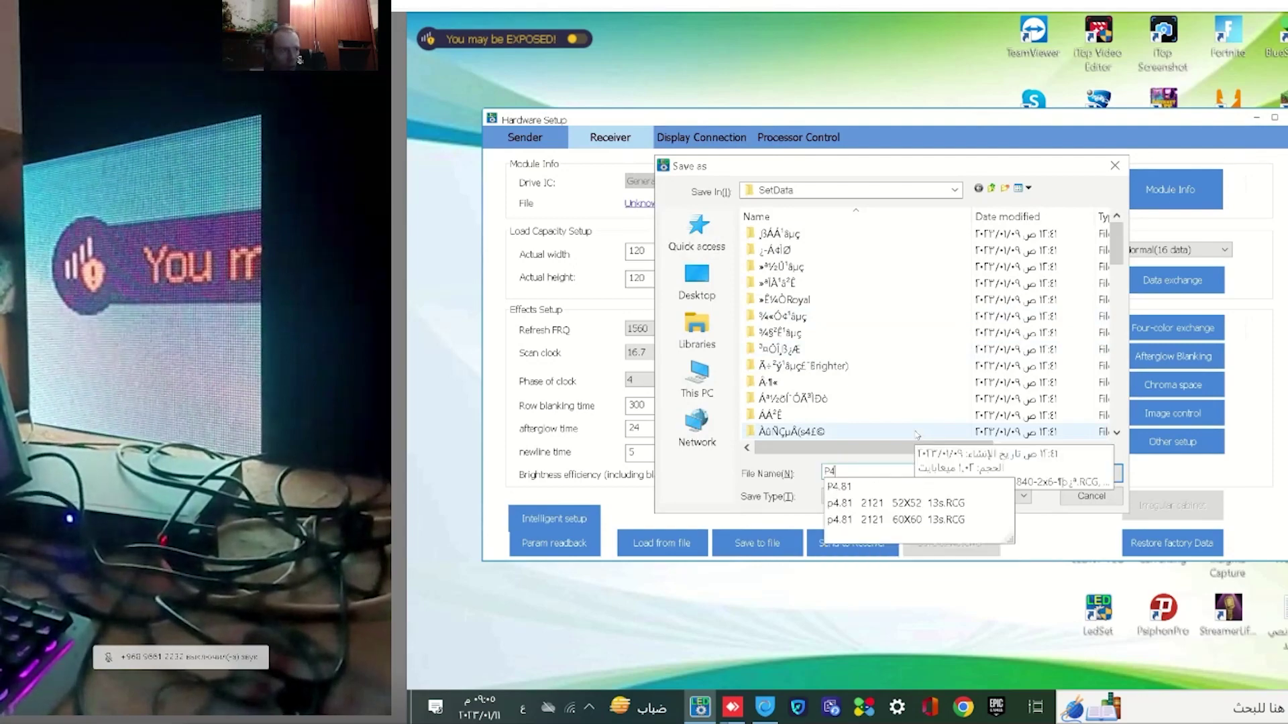
type(".81")
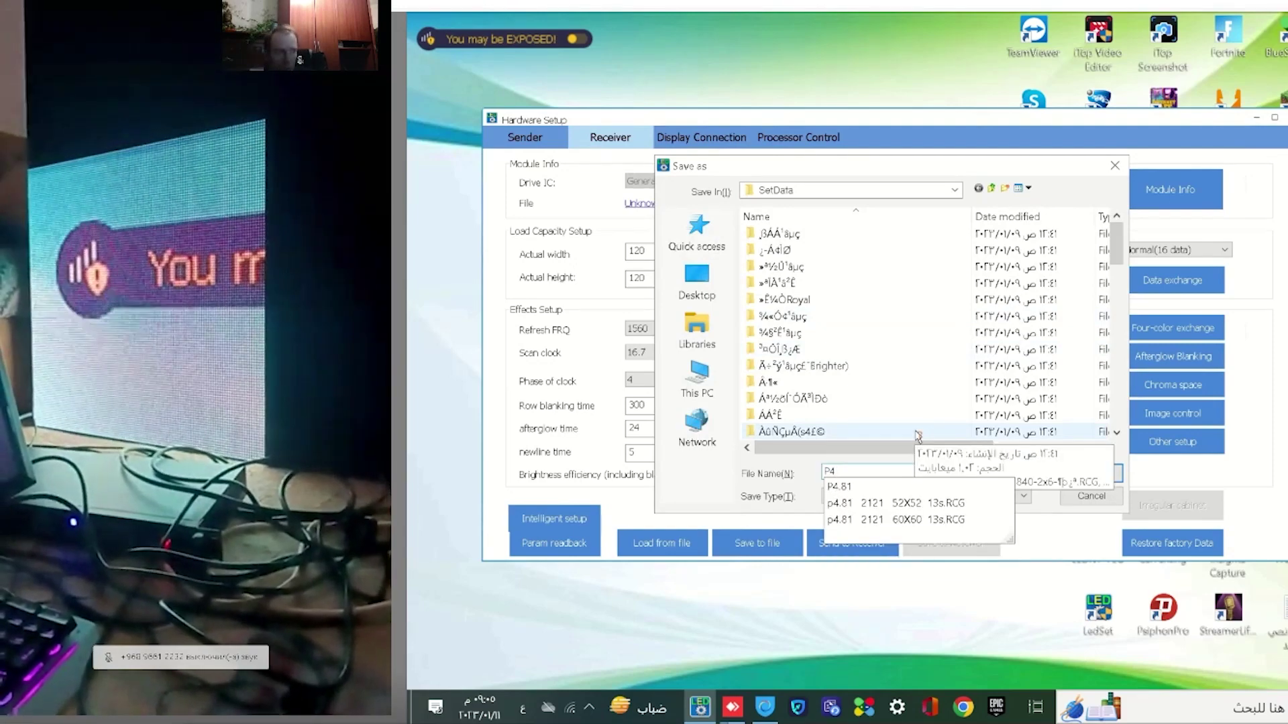
type("_")
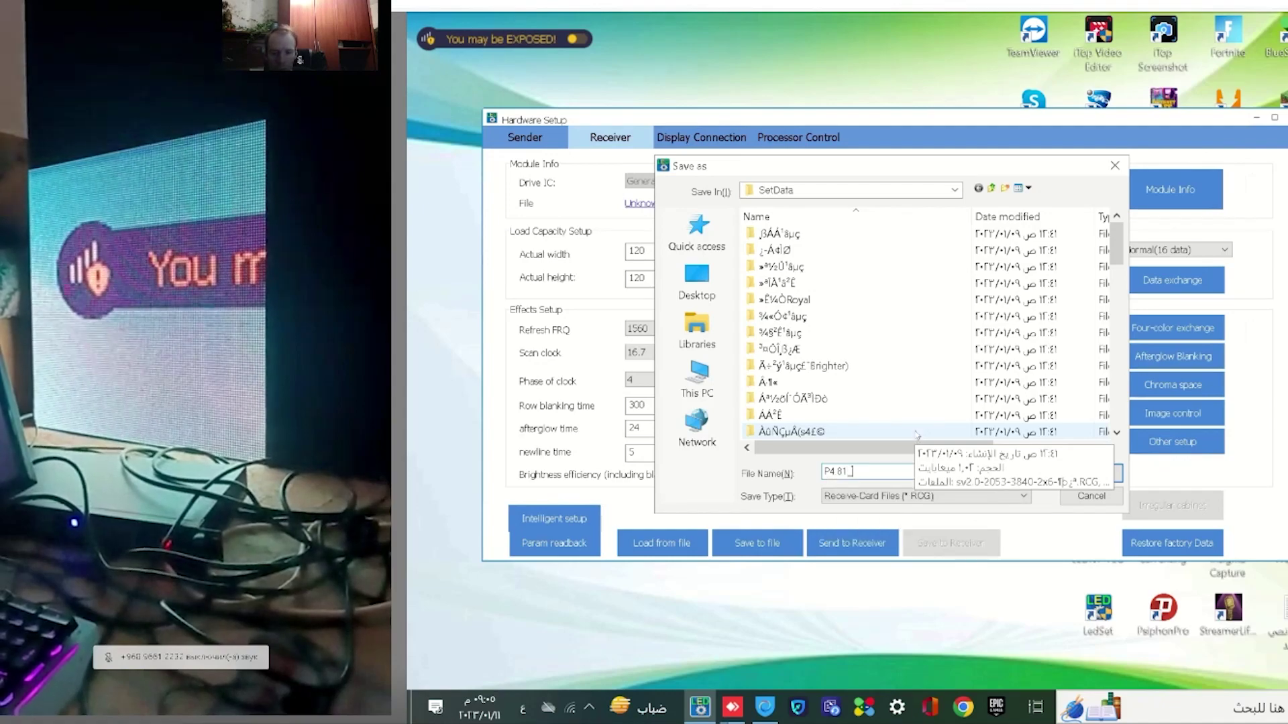
type("120_120")
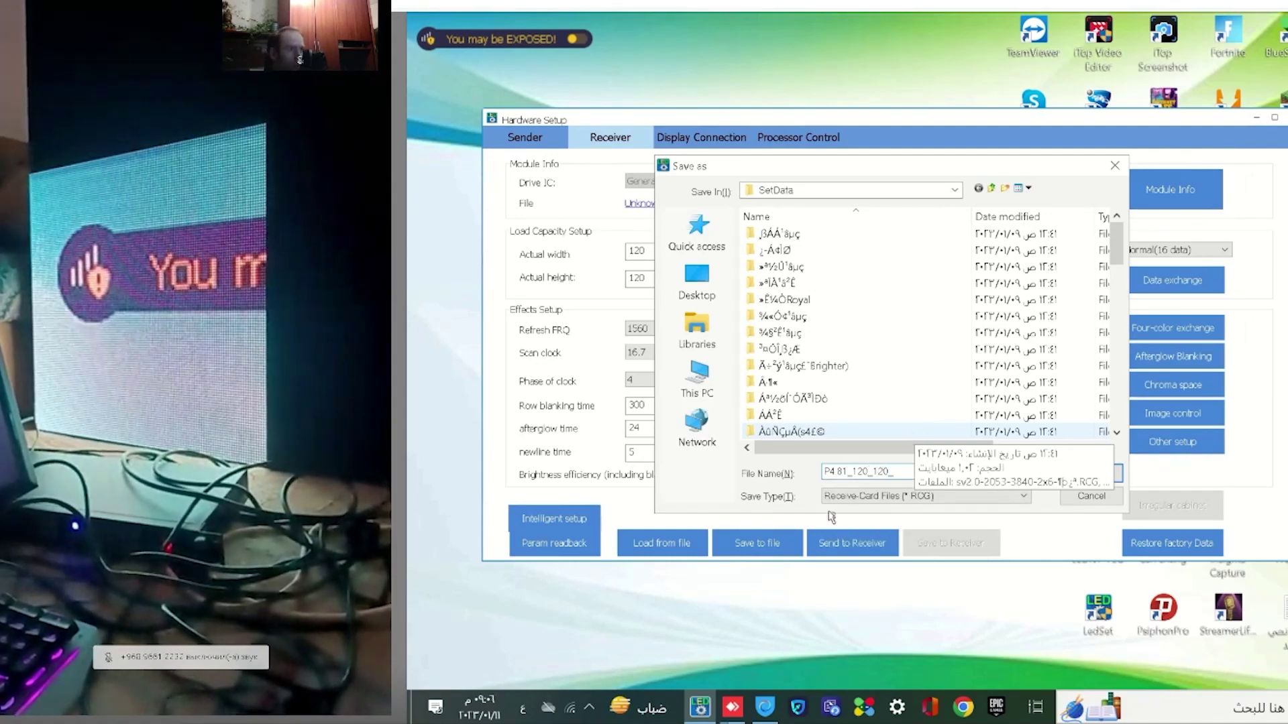
type("_")
left_click_drag(912, 170, 898, 240)
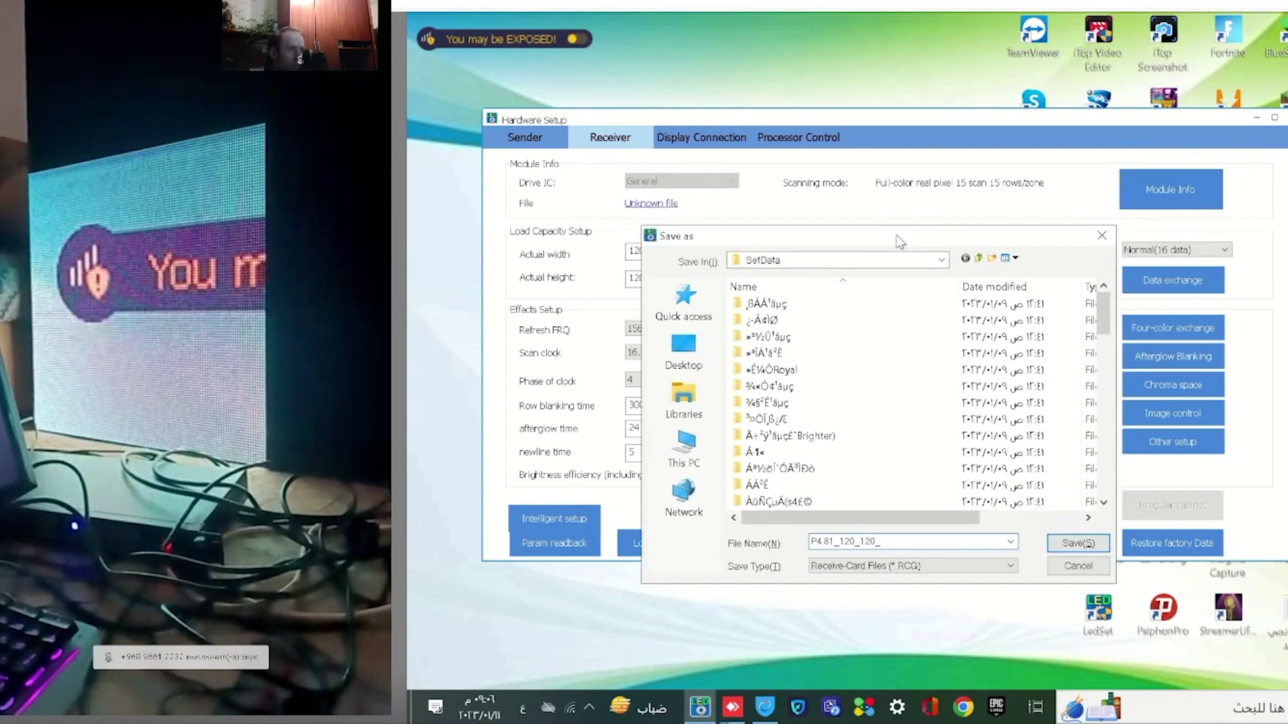
type("15")
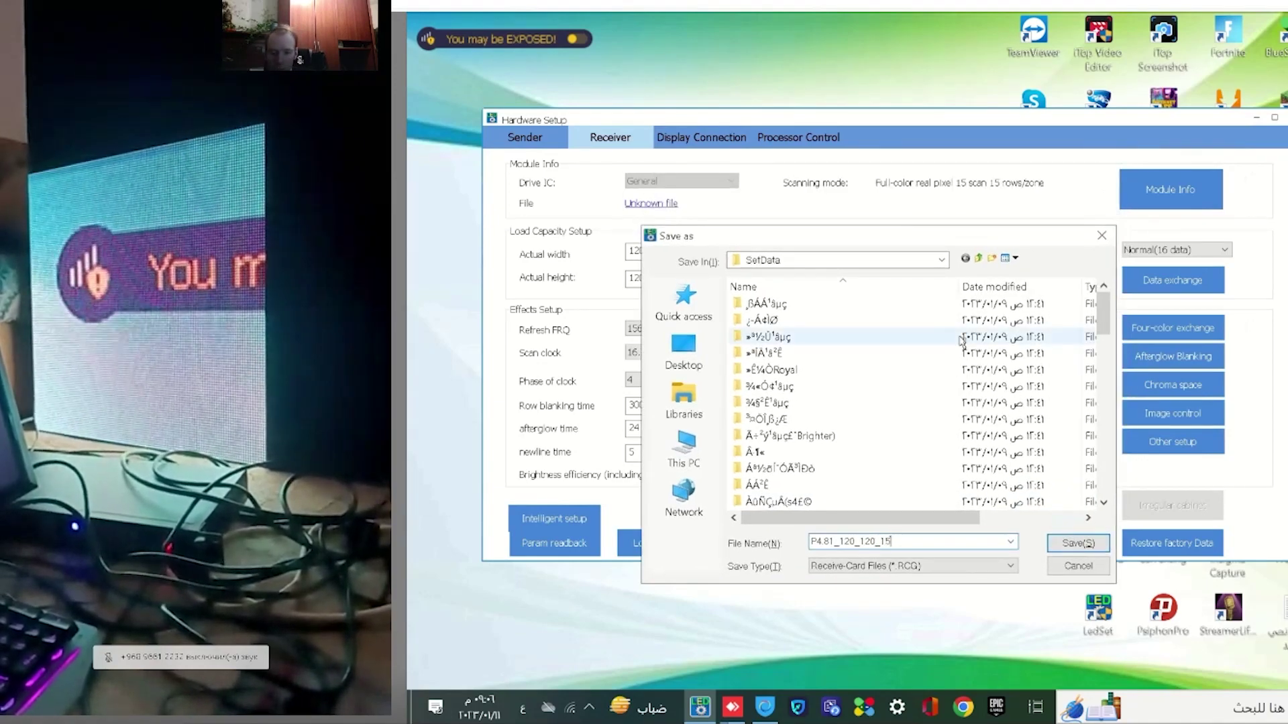
type("SCAN")
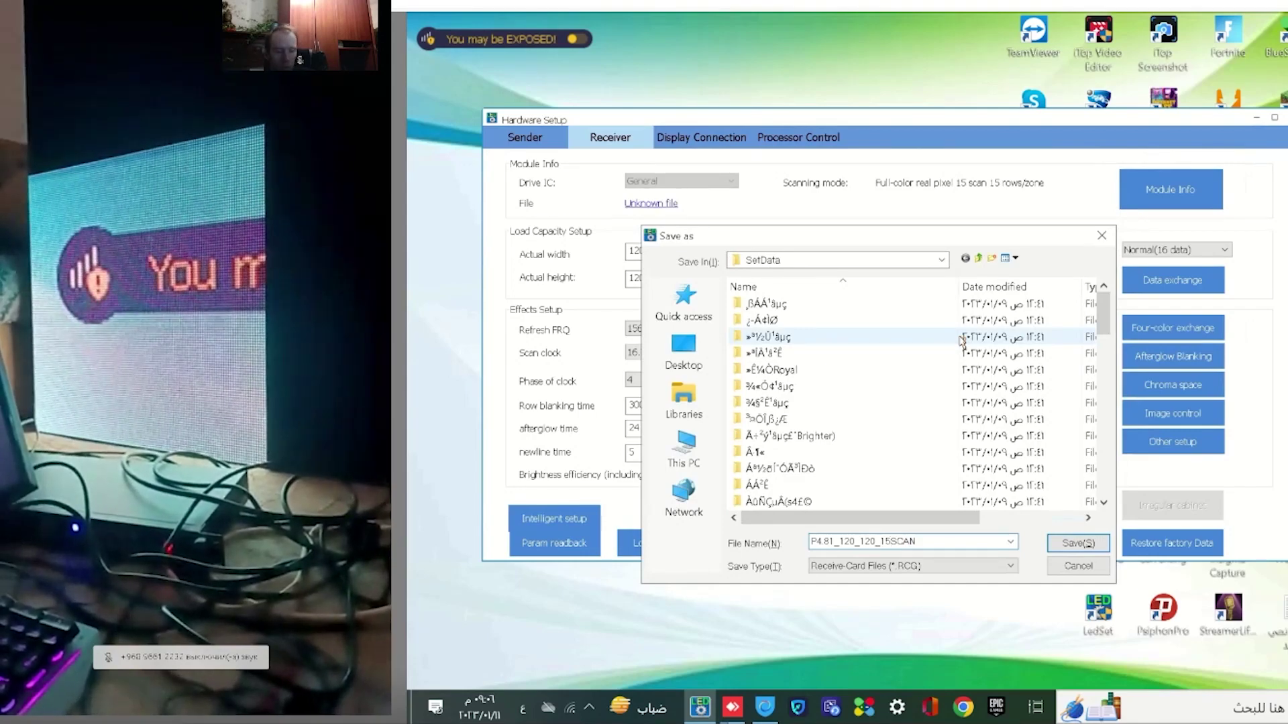
key("Left")
key("Left")
key("Left")
key("Left")
type("_")
key("Return")
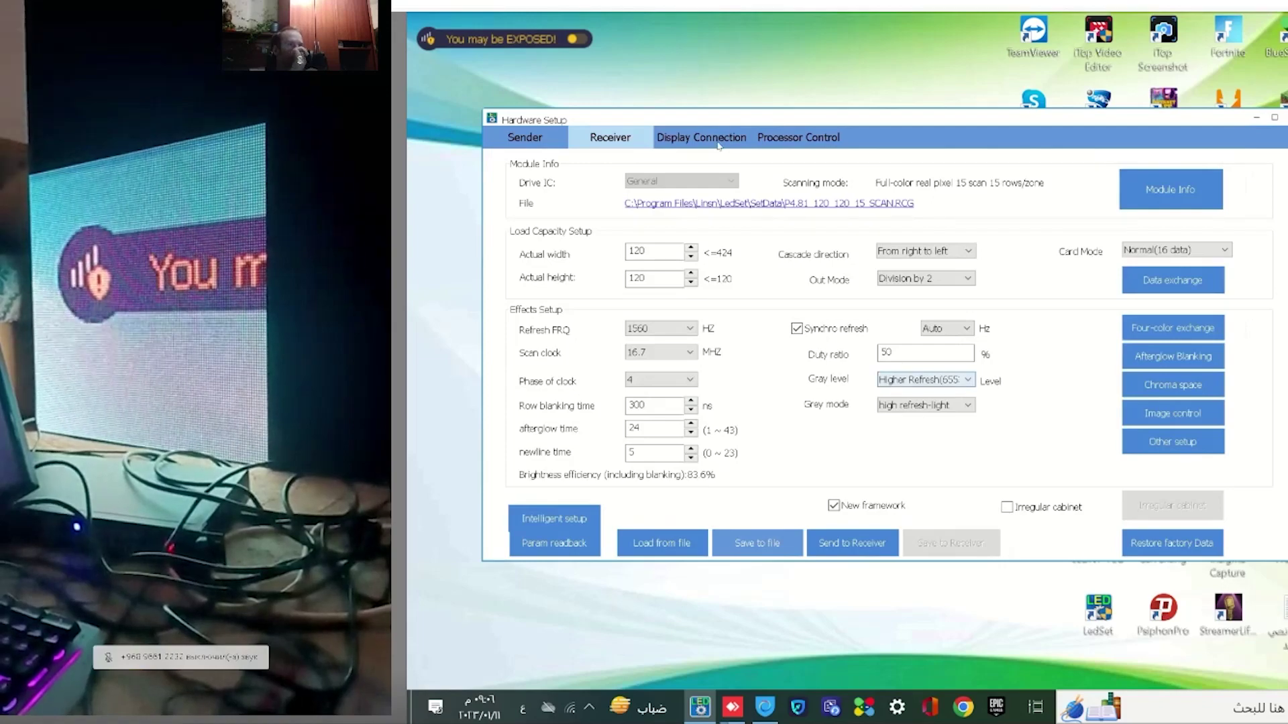
- Open the display connection settings to view the receiver card layout for Display 1
left_click(715, 147)
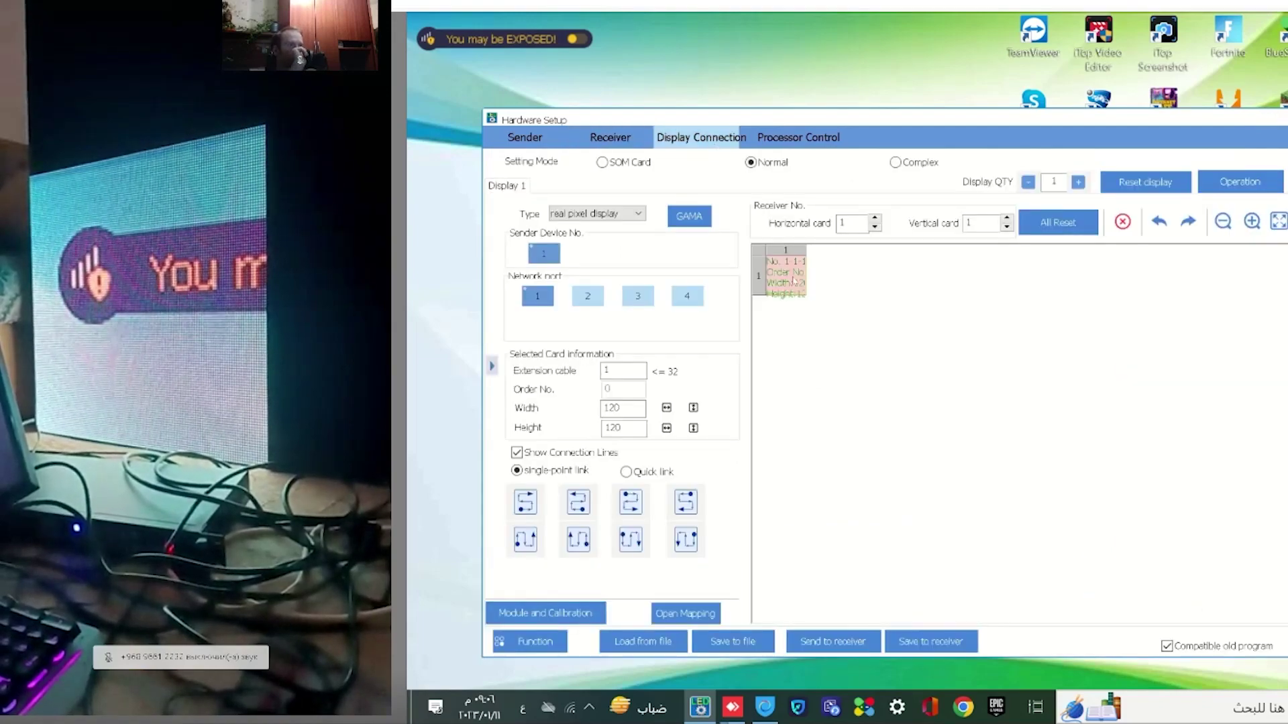